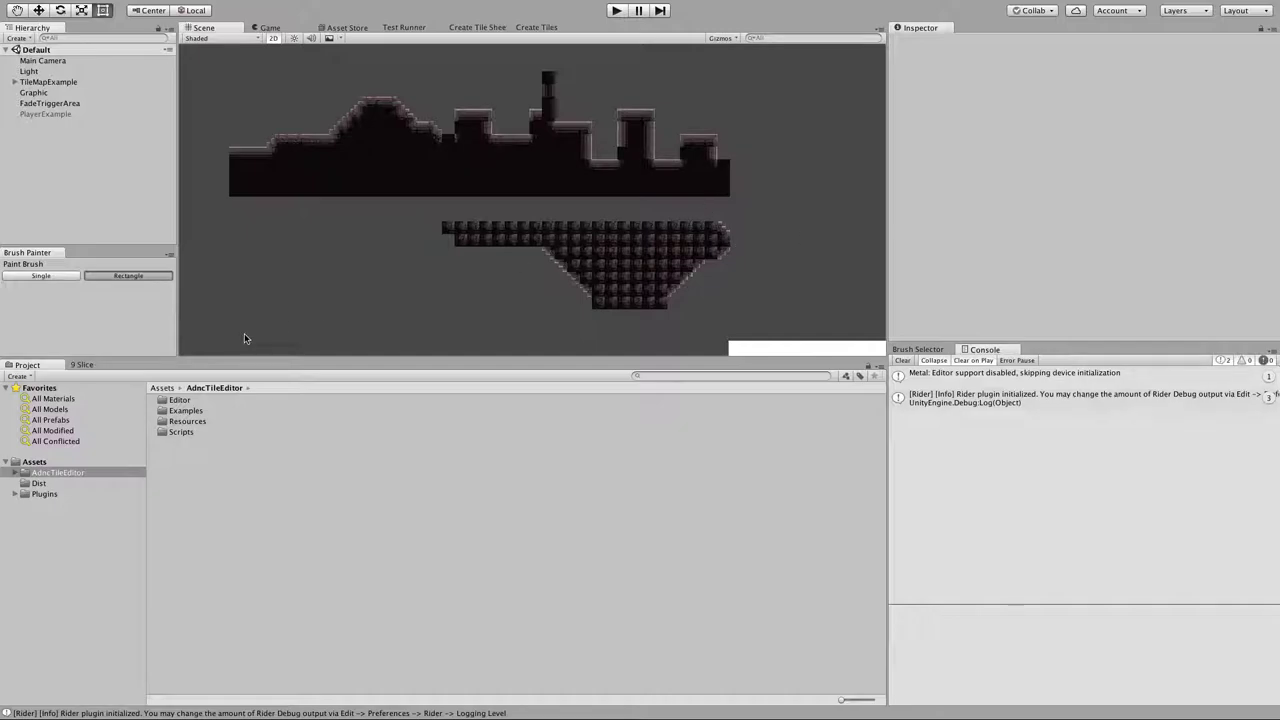
# Show the top-level Assets folder contents (AdncTileEditor, Dist and Plugins) in the Project browser.
pyautogui.click(64, 462)
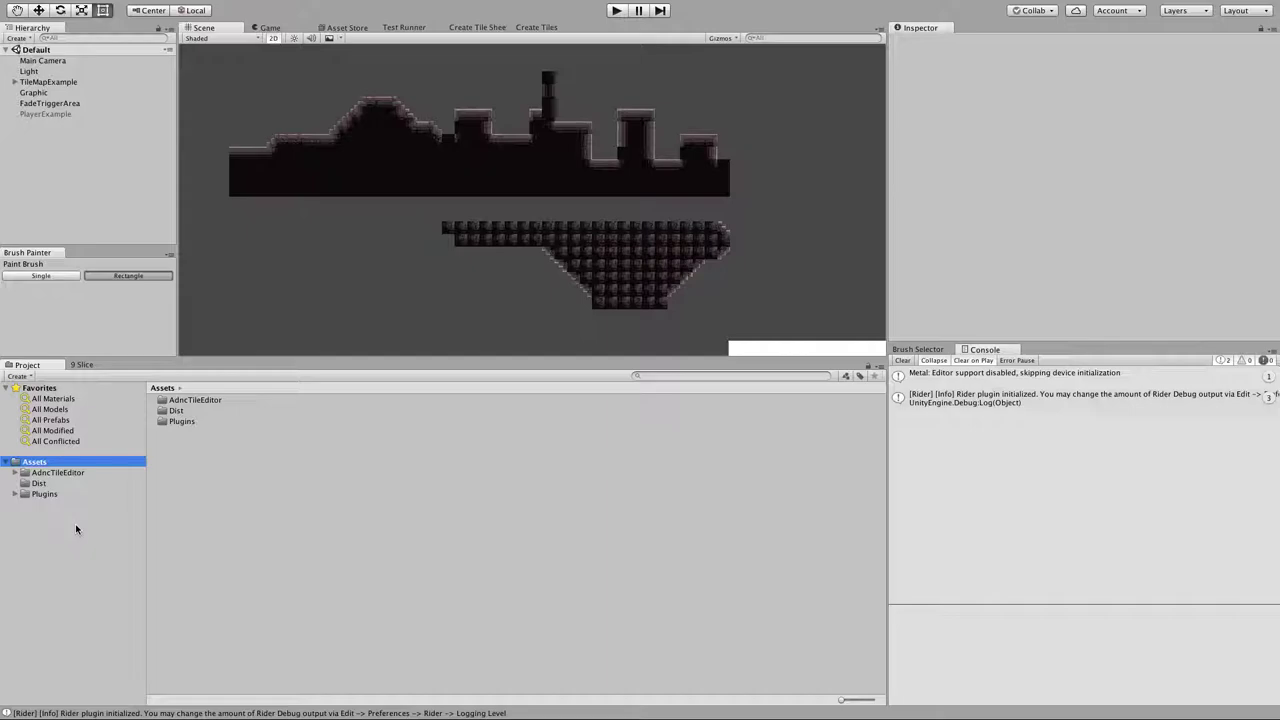
# Create a new folder named Test under Assets.
pyautogui.rightClick(51, 462)
pyautogui.moveTo(101, 467)
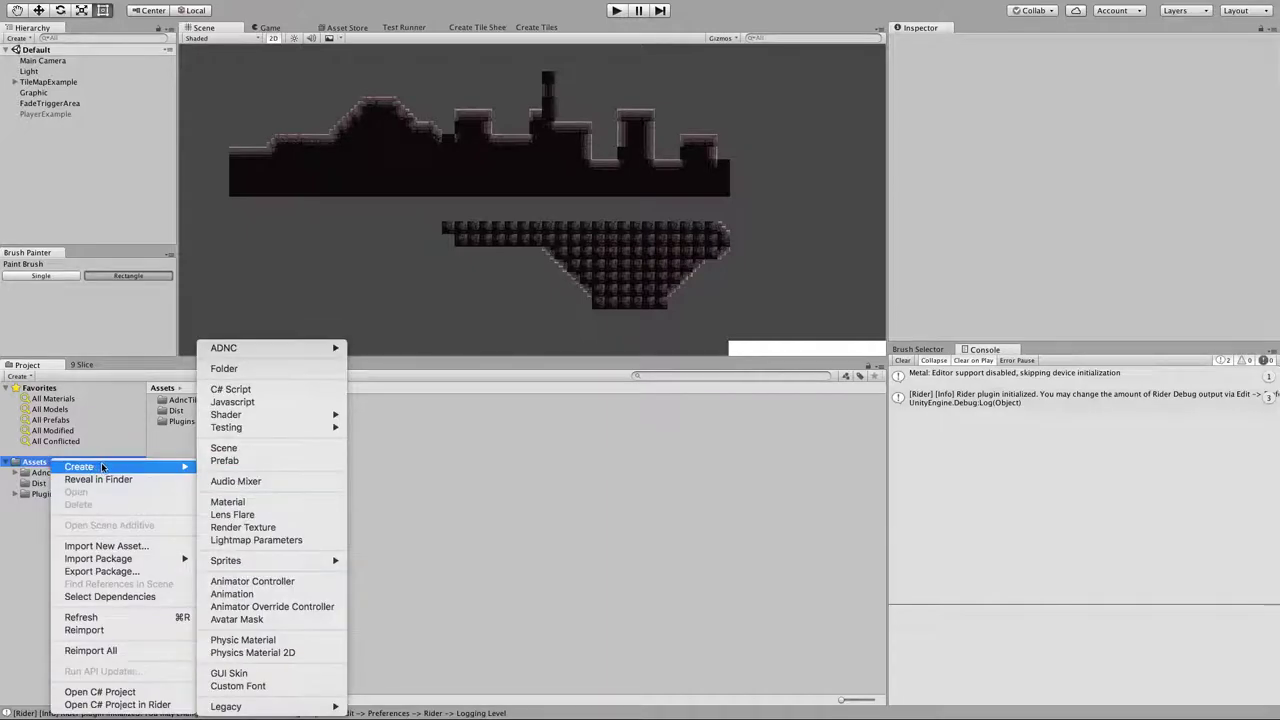
pyautogui.click(224, 368)
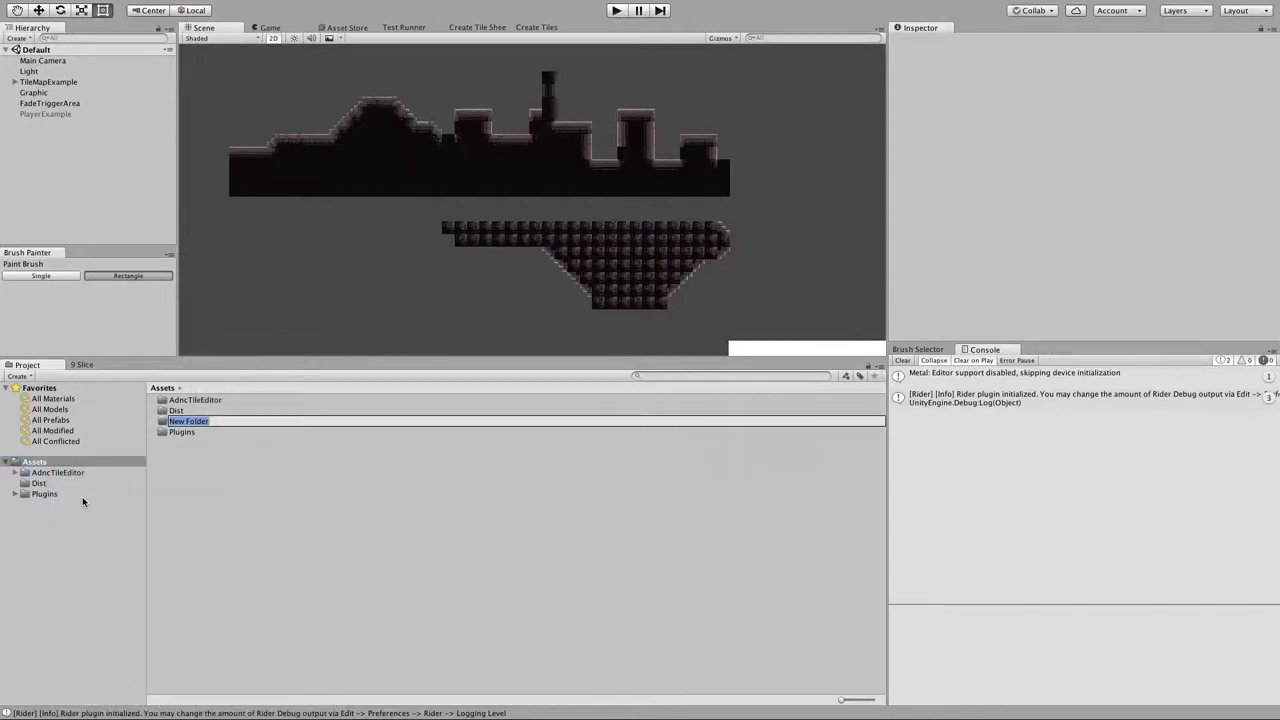
pyautogui.write('Test')
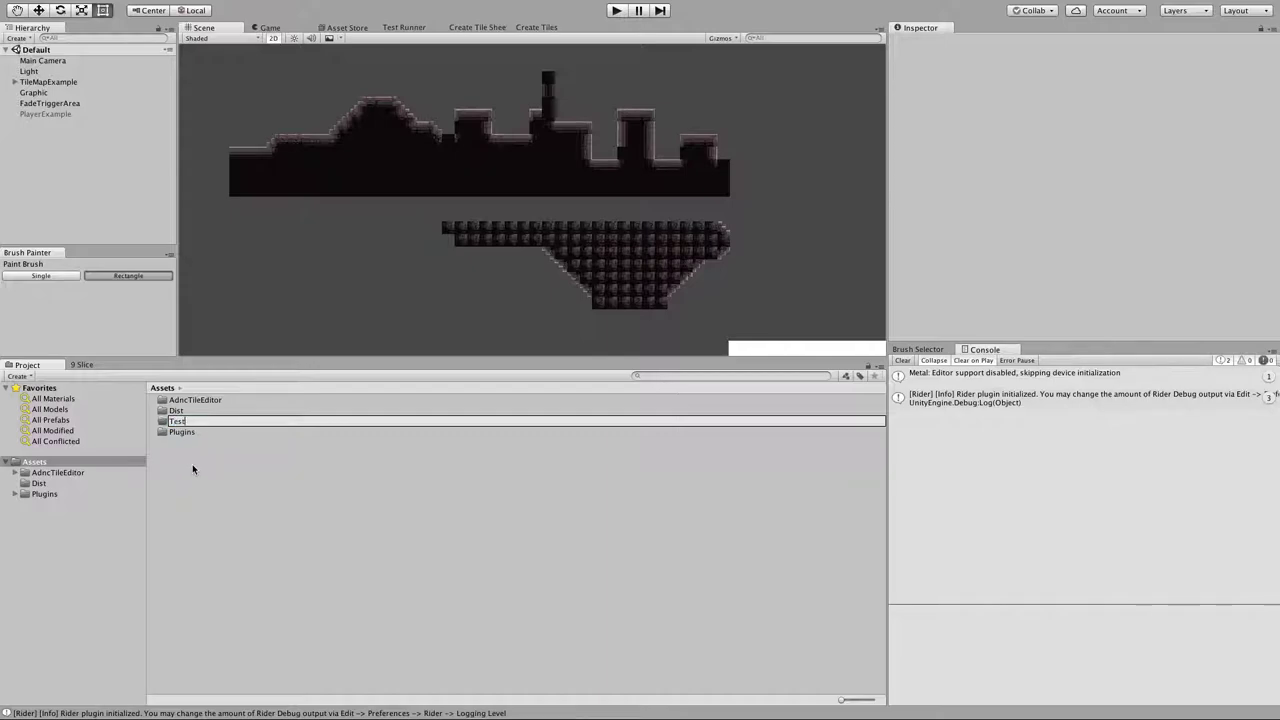
pyautogui.press('Return')
# Inside the Test folder, create a scene asset named TestScene.
pyautogui.doubleClick(189, 433)
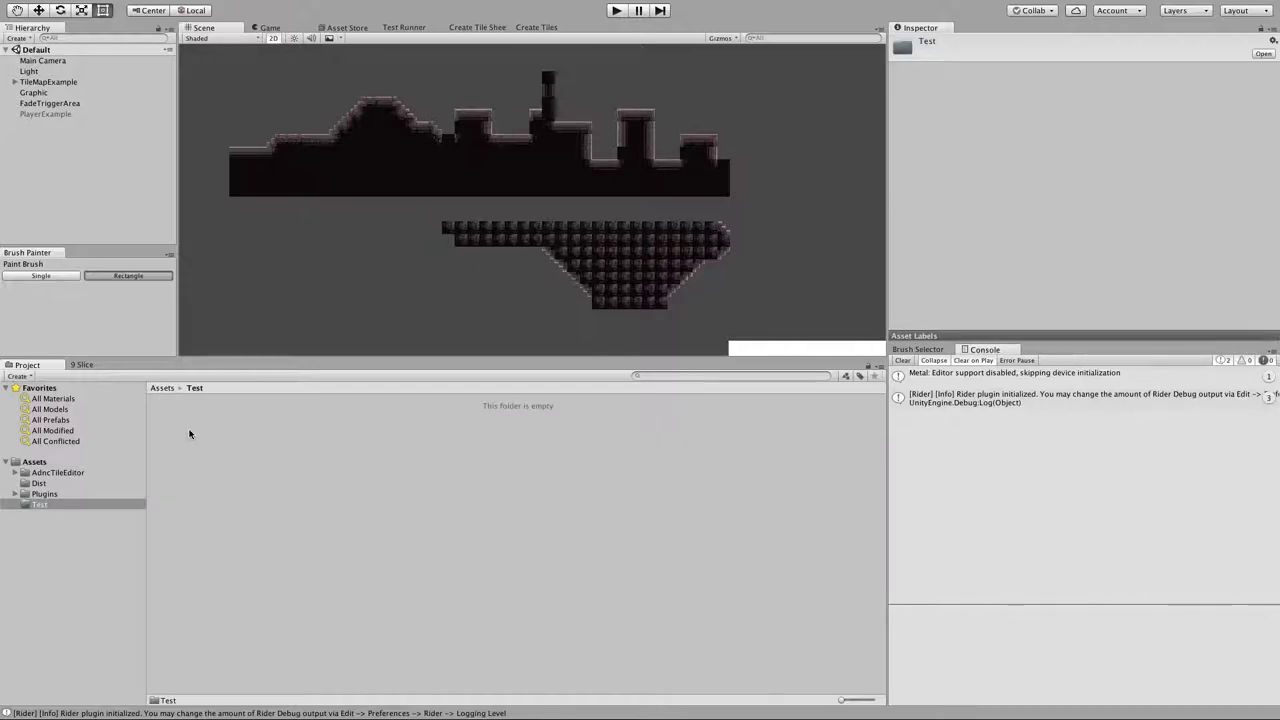
pyautogui.rightClick(246, 438)
pyautogui.moveTo(300, 444)
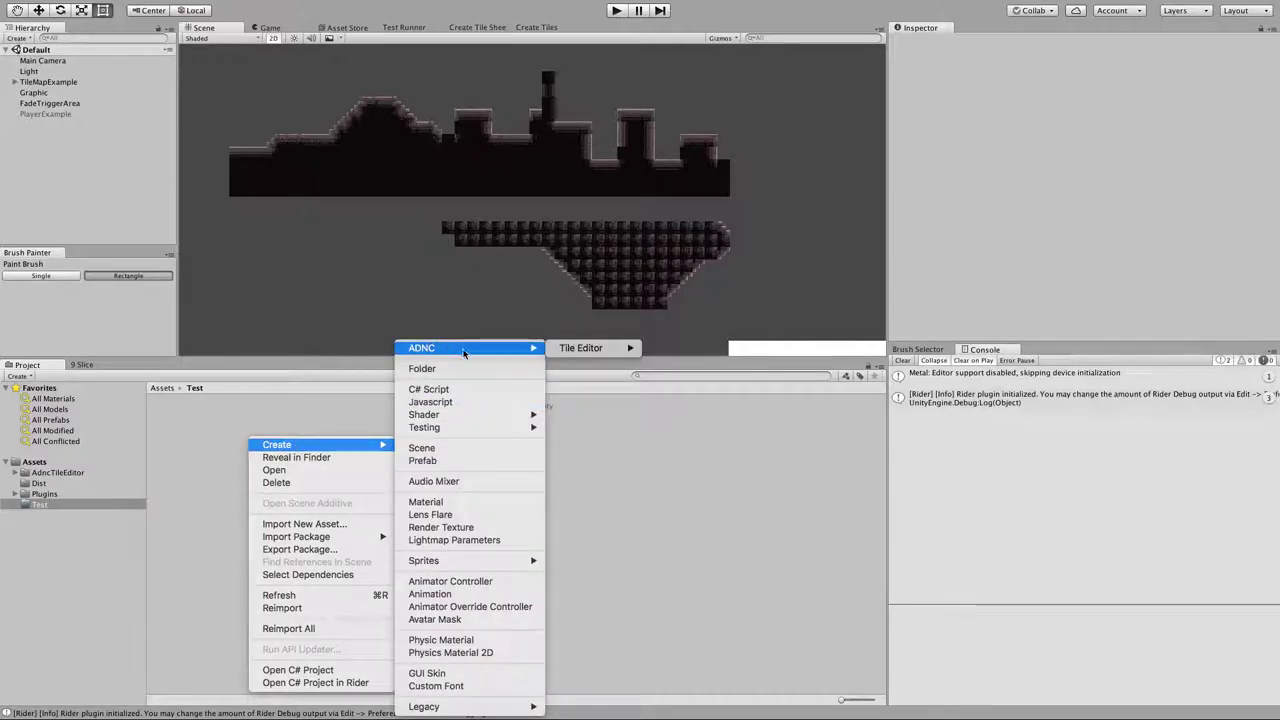
pyautogui.click(454, 448)
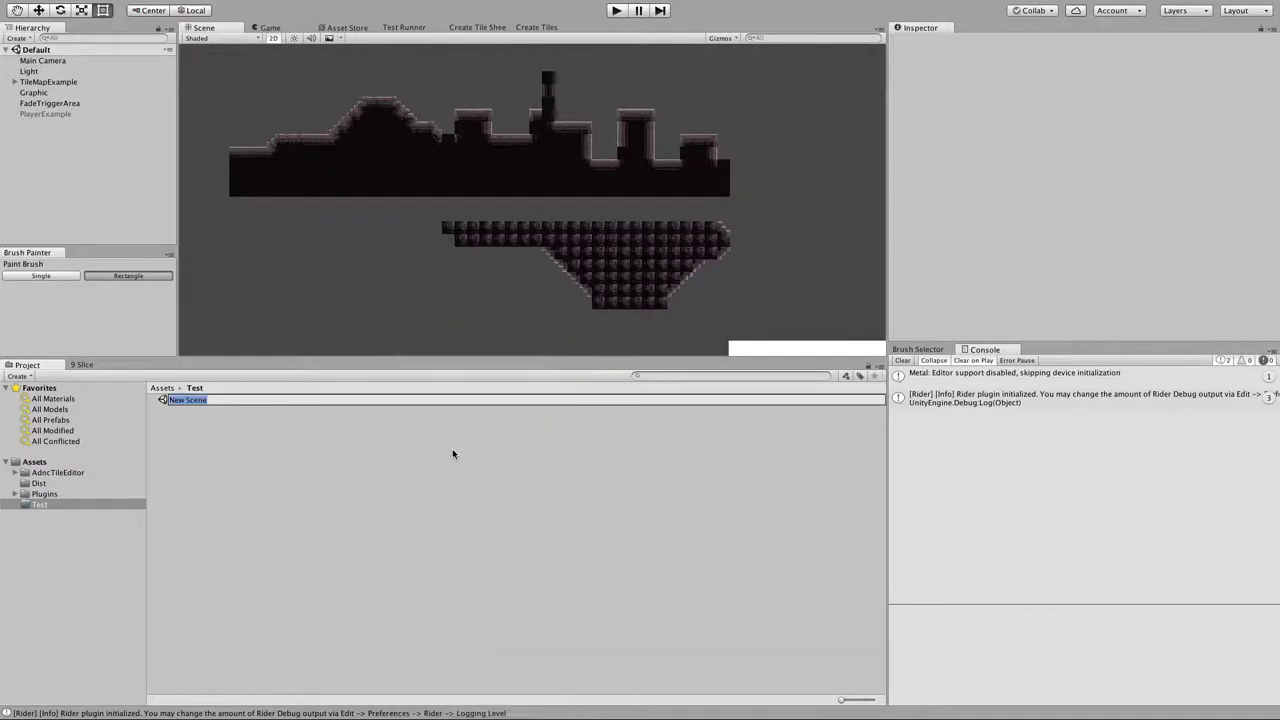
pyautogui.write('TestScene')
pyautogui.press('Return')
# Open TestScene and dock the Console beside the Project panel.
pyautogui.doubleClick(195, 401)
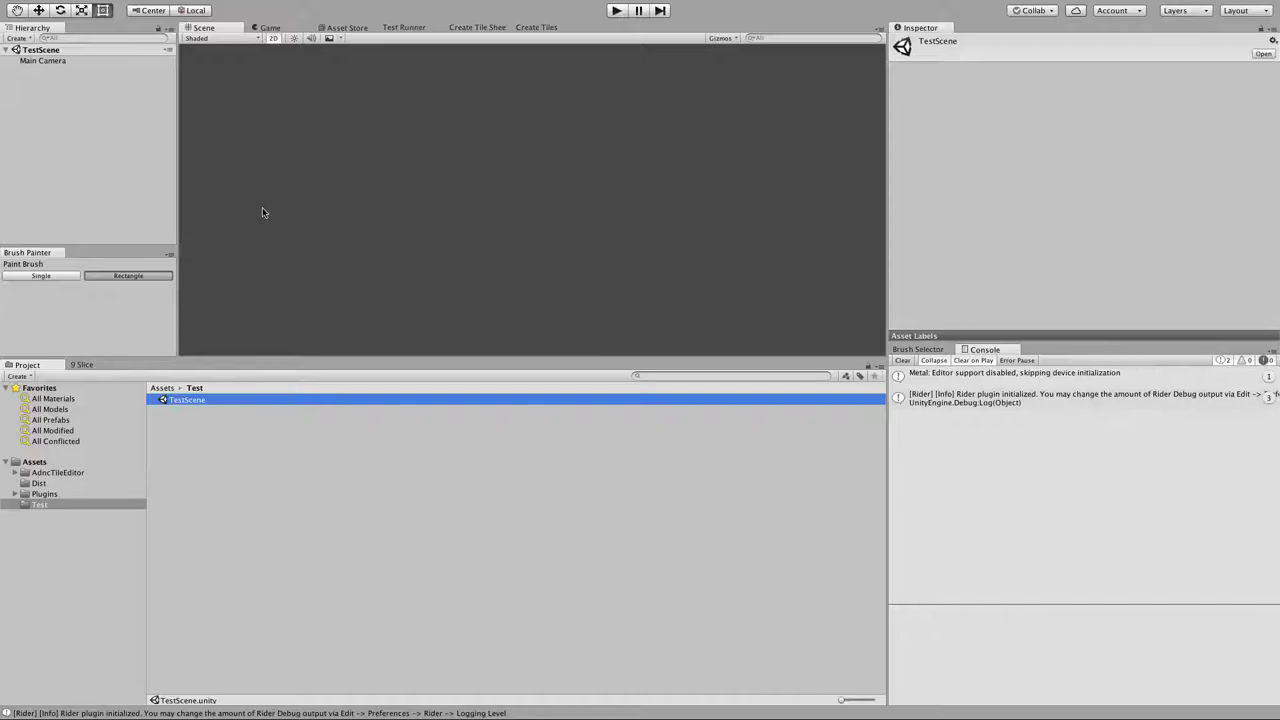
pyautogui.moveTo(996, 358)
pyautogui.mouseDown()
pyautogui.moveTo(324, 355)
pyautogui.moveTo(330, 364)
pyautogui.mouseUp()
pyautogui.click(57, 108)
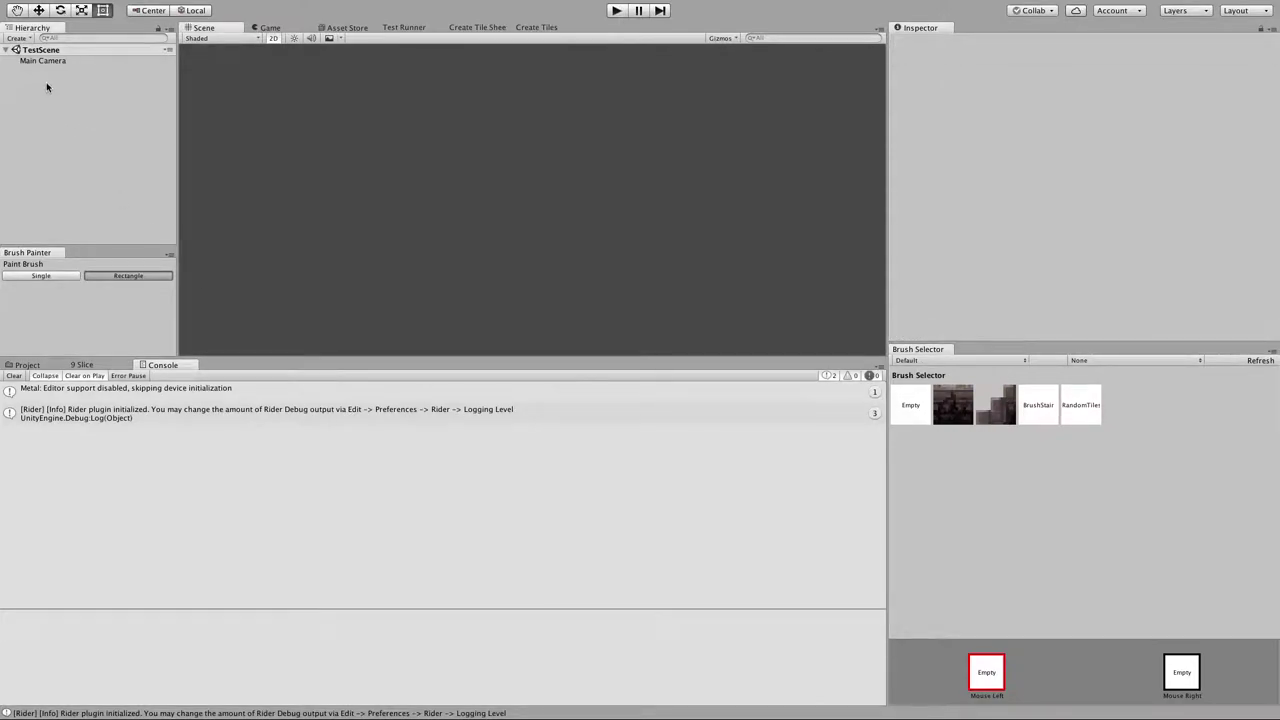
# Select TestScene in the Hierarchy and dismiss its context menu without changes.
pyautogui.click(52, 50)
pyautogui.click(54, 85)
pyautogui.rightClick(55, 50)
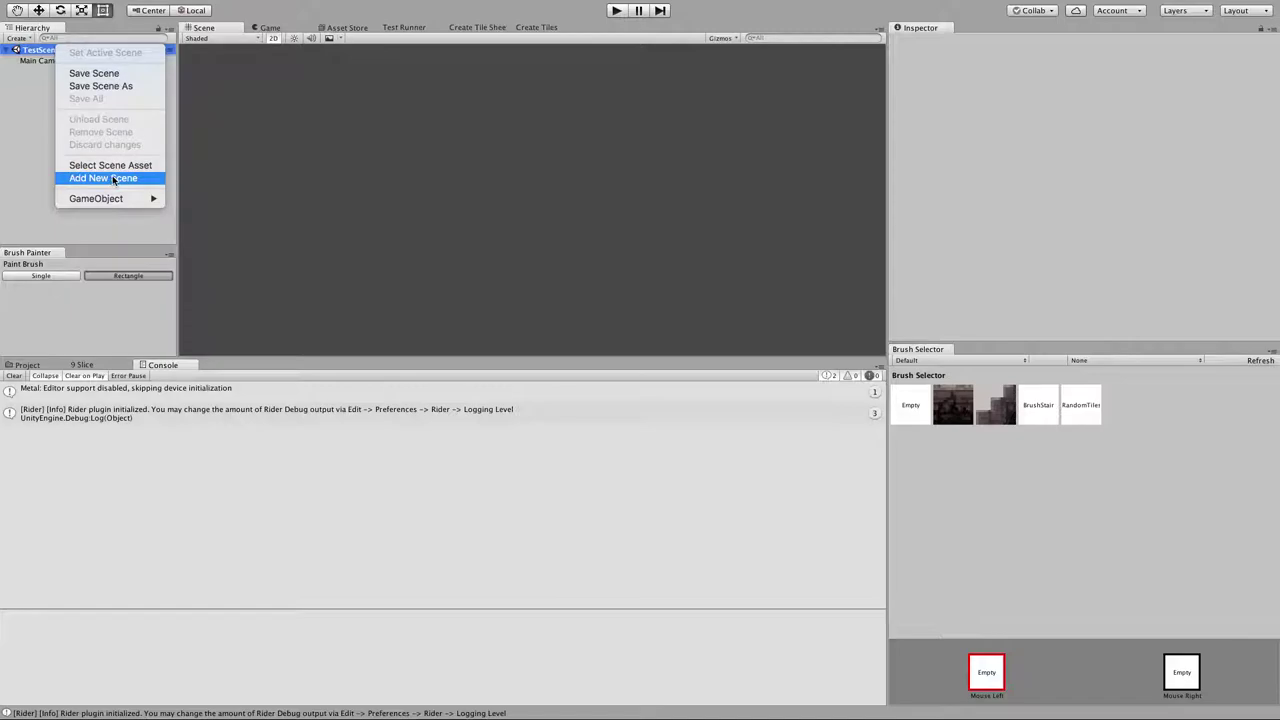
pyautogui.click(20, 160)
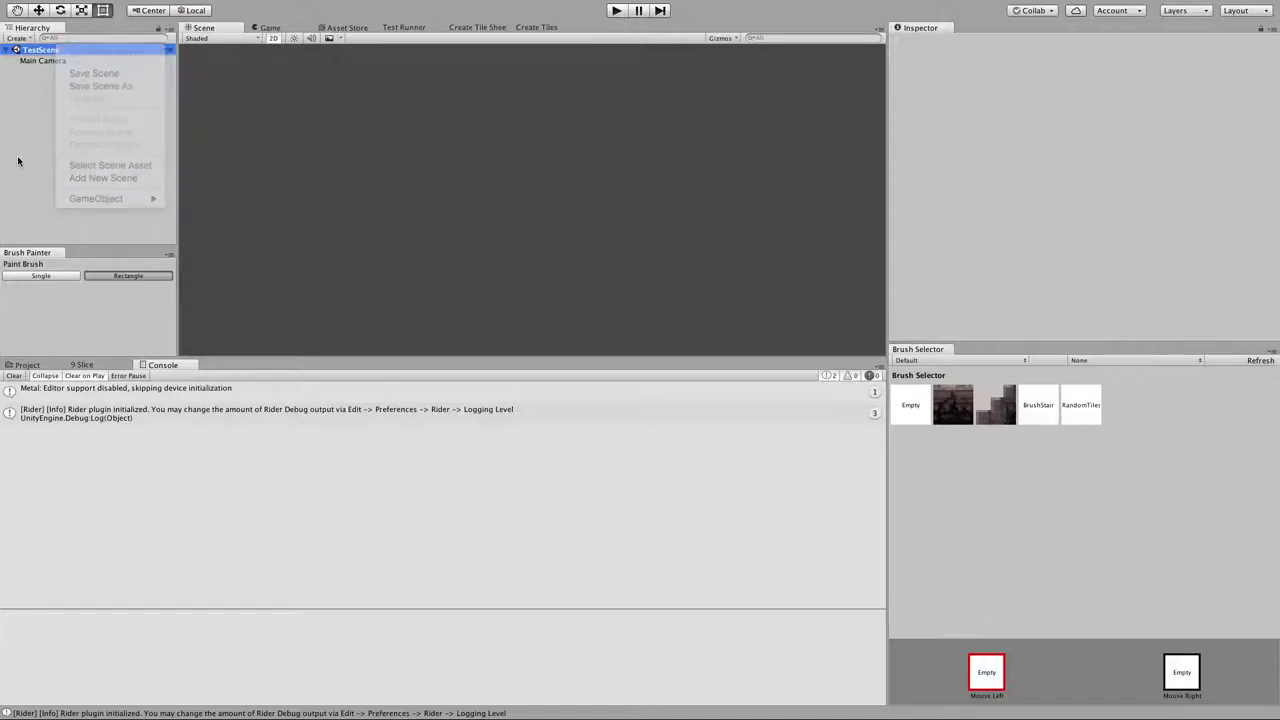
# Add an empty GameObject to TestScene and name it TileMaps.
pyautogui.rightClick(60, 53)
pyautogui.moveTo(130, 205)
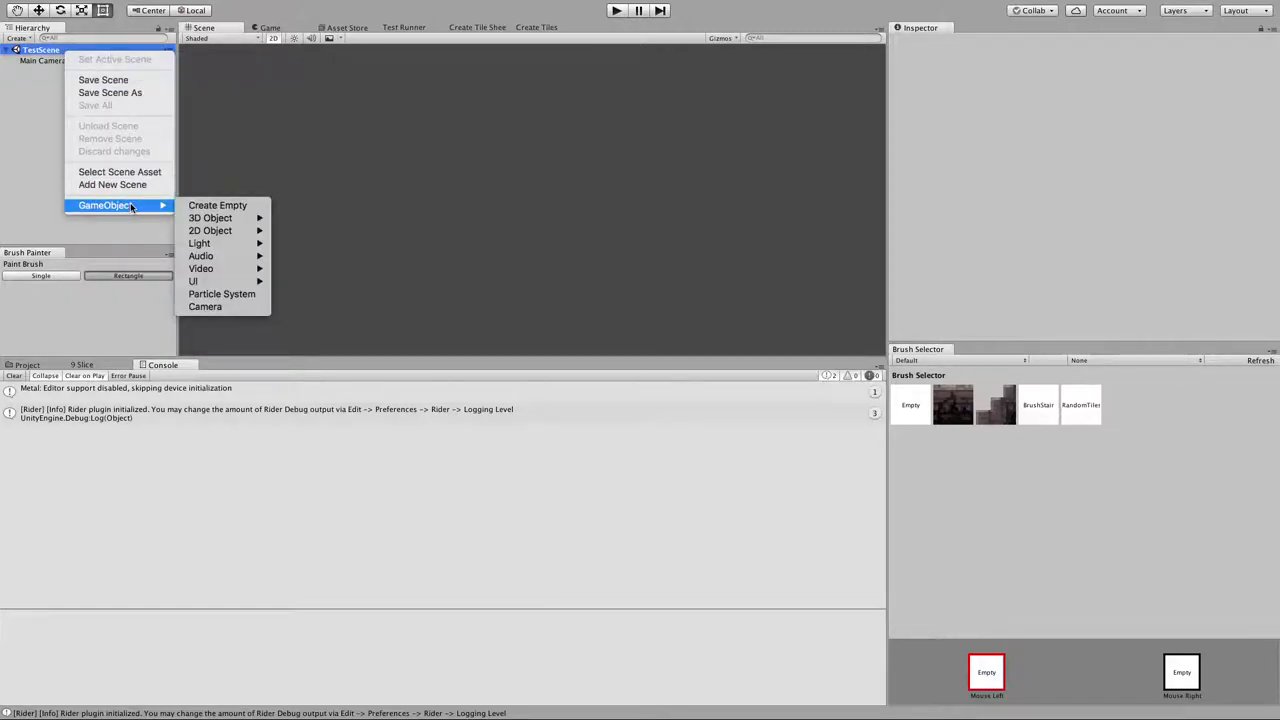
pyautogui.click(205, 205)
pyautogui.write('TileMap')
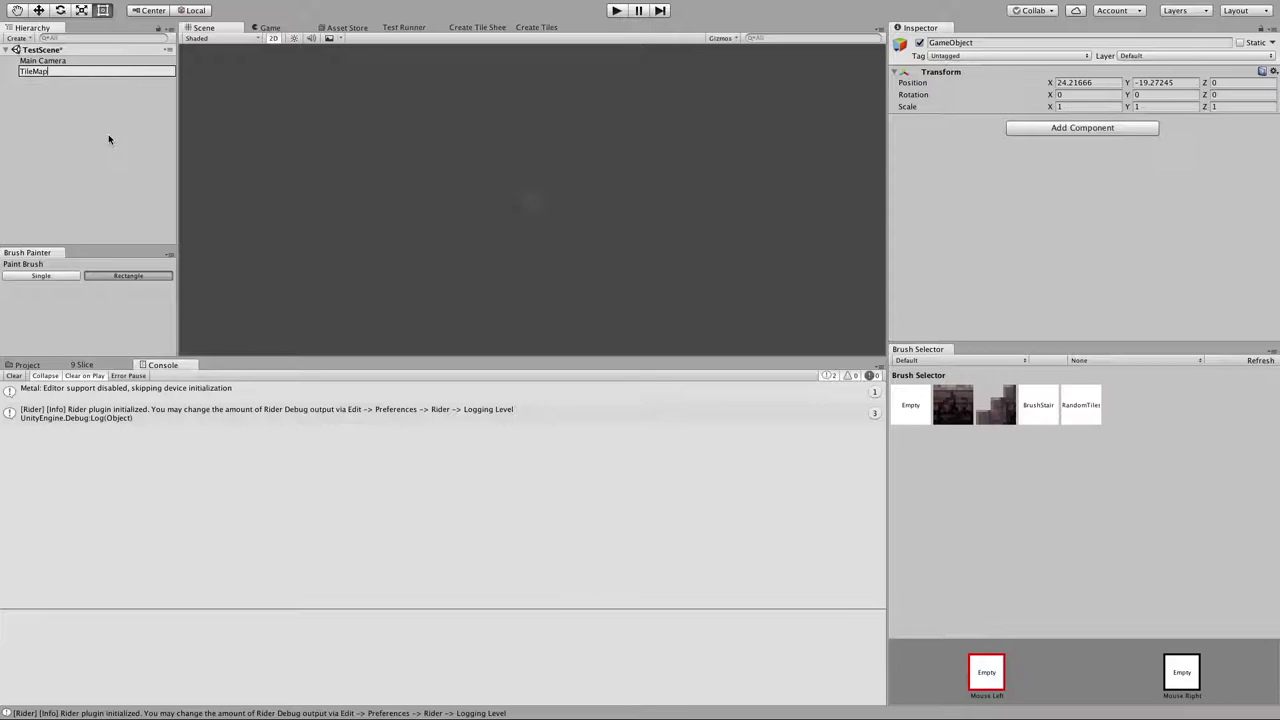
pyautogui.write('C')
pyautogui.press('BackSpace')
pyautogui.press('Return')
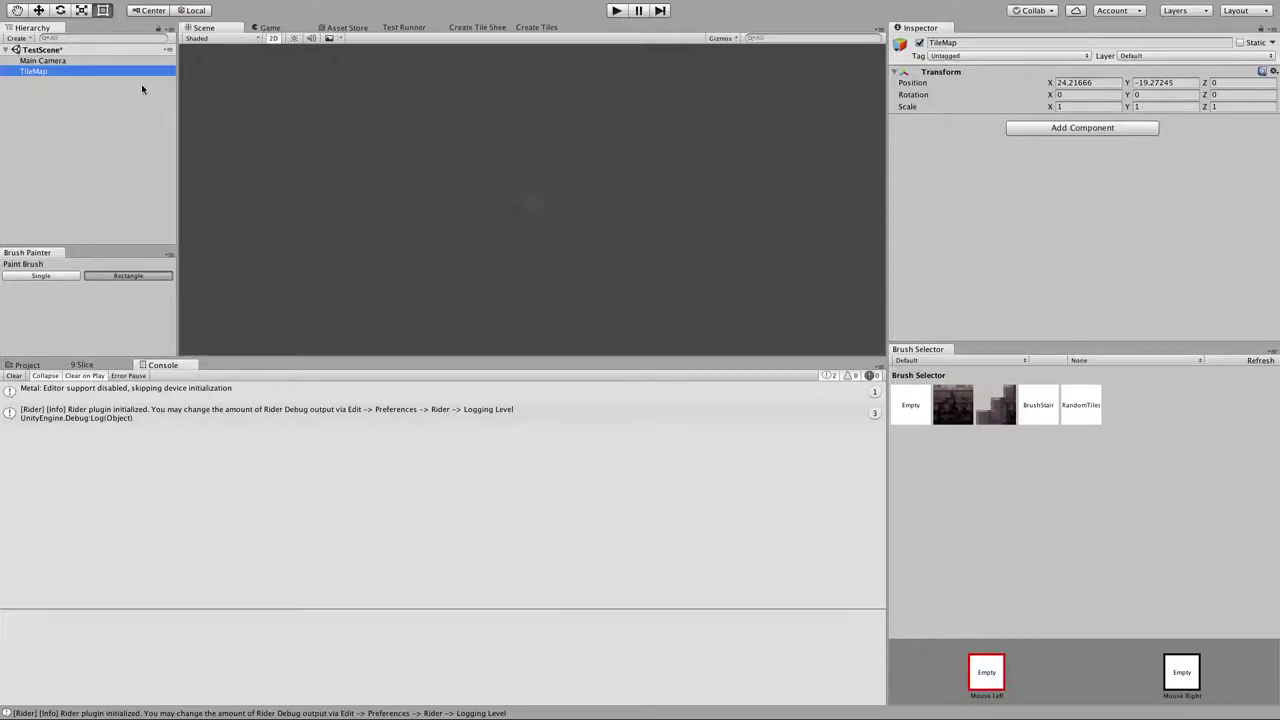
pyautogui.click(40, 73)
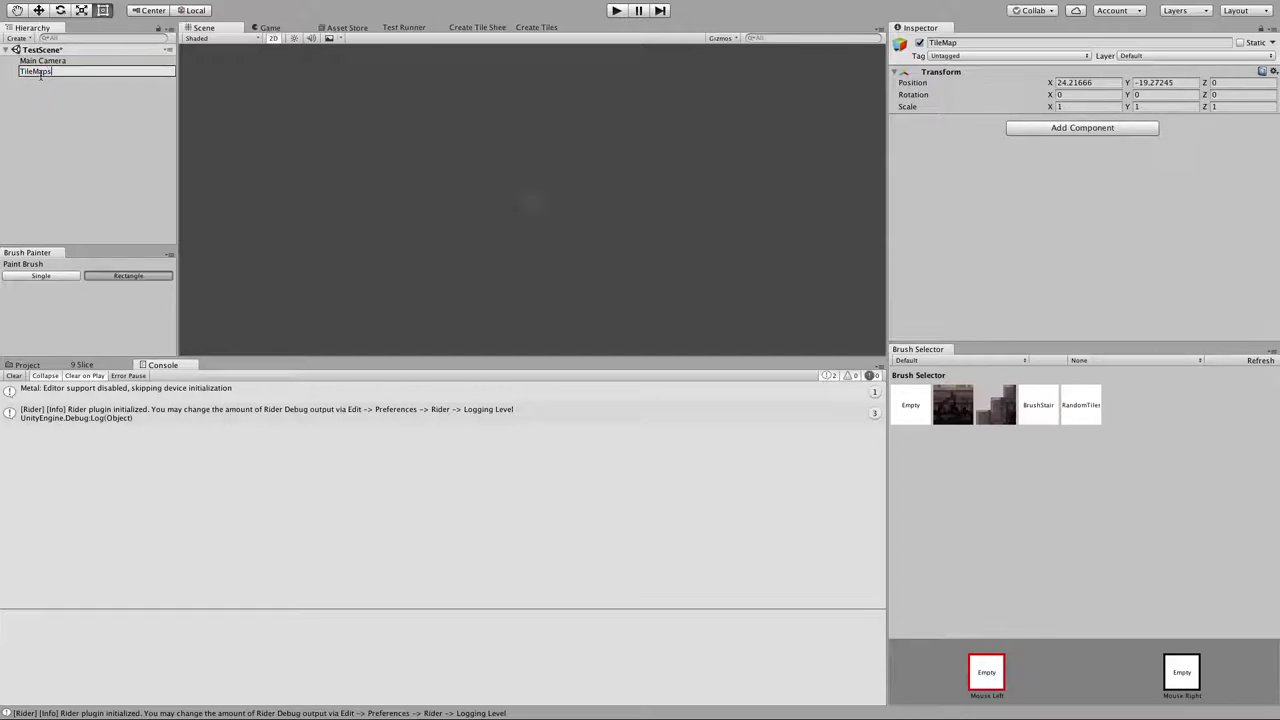
pyautogui.press('Return')
# Add an empty child object under TileMaps named Ground.
pyautogui.hotkey('alt', 'shift', 'n')
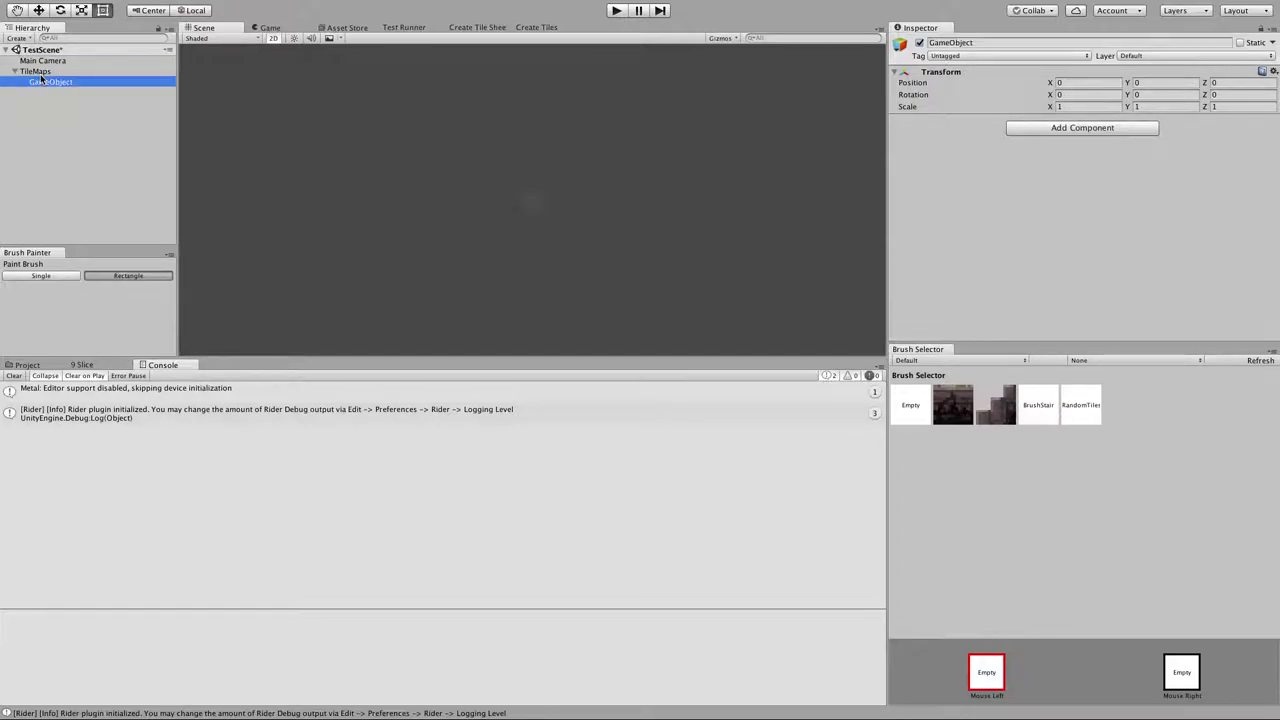
pyautogui.write('Tround')
pyautogui.press('Return')
# Add a Tile Map component to Ground, giving a 100 by 100 tile grid.
pyautogui.click(1071, 128)
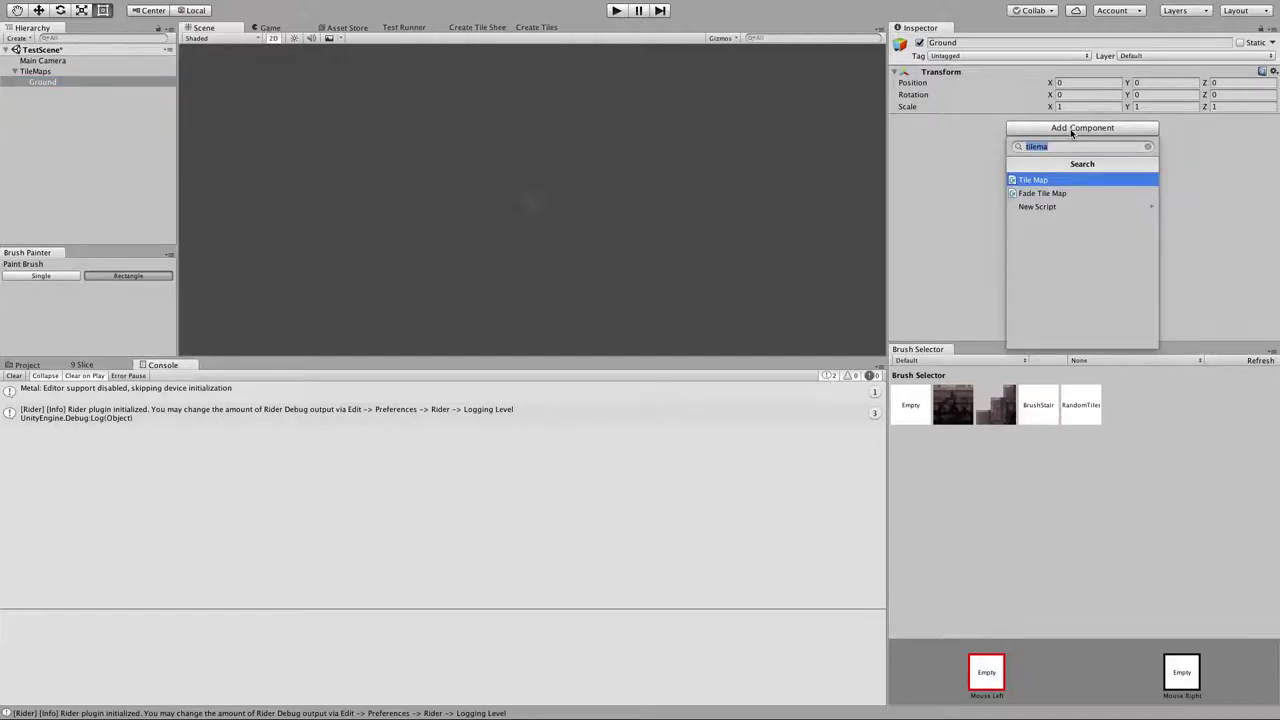
pyautogui.press('Return')
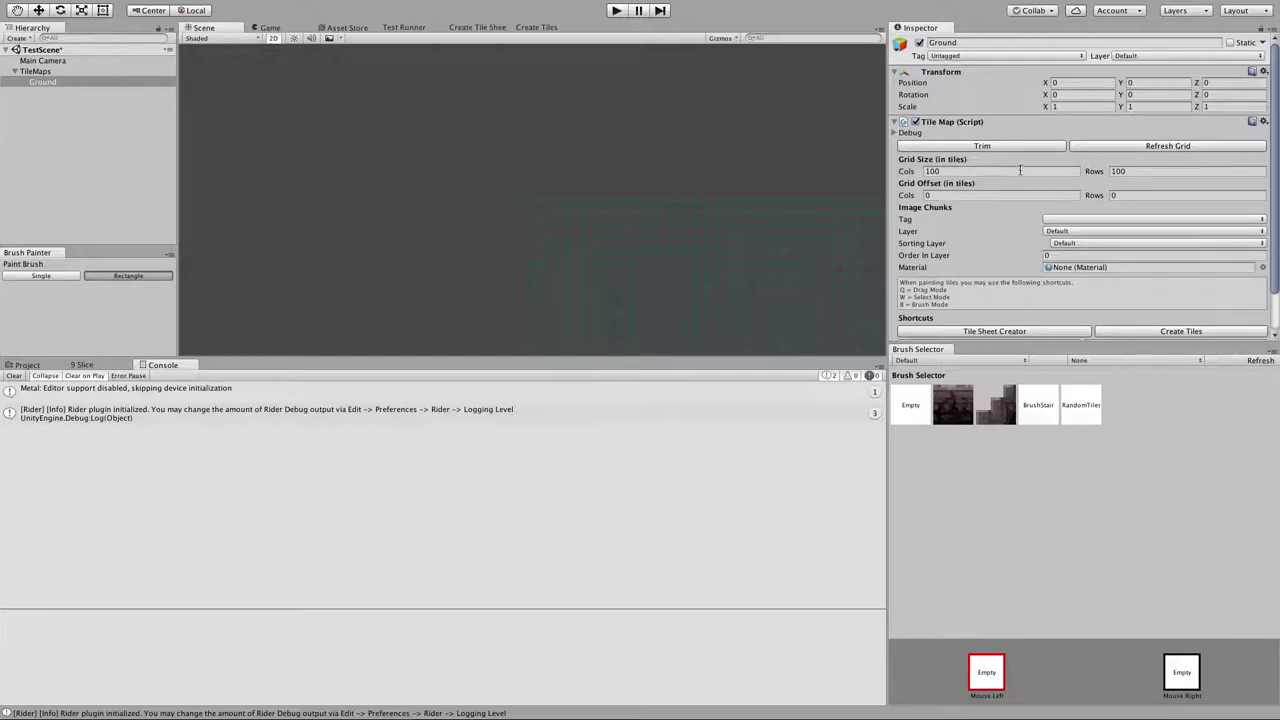
pyautogui.scroll(-3, 1008, 220)
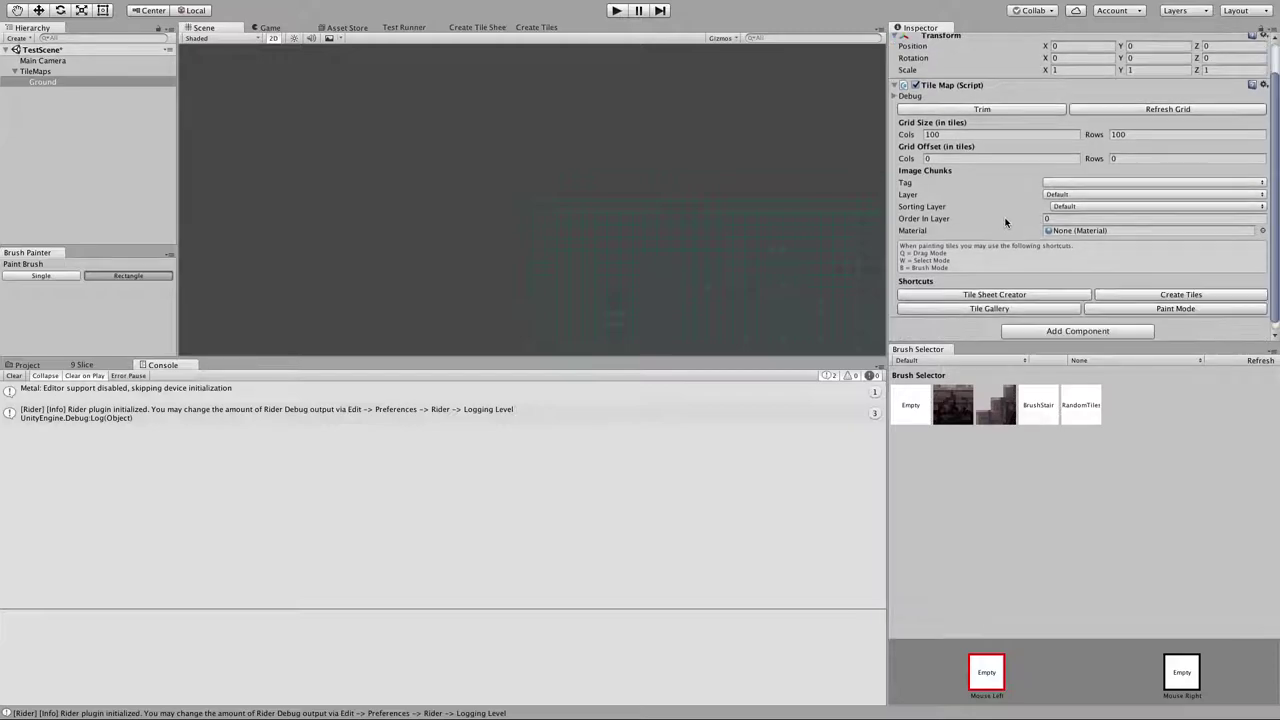
pyautogui.scroll(3, 1004, 222)
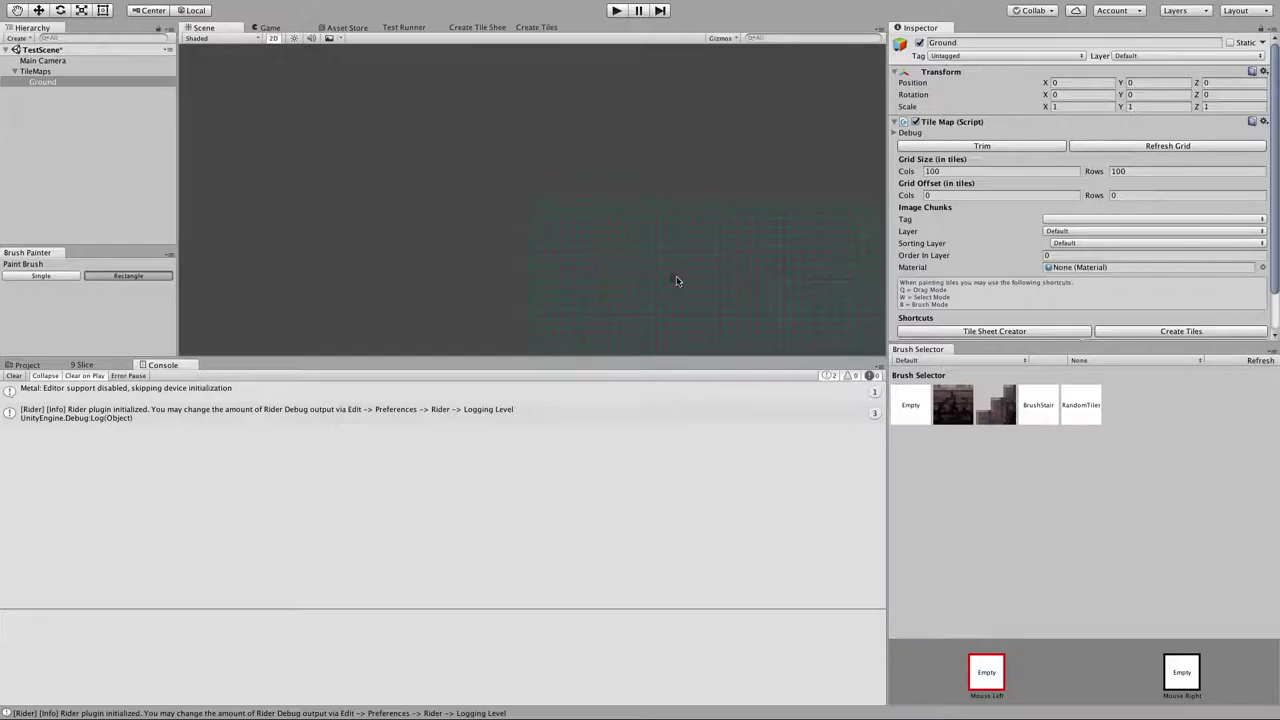
# Pan the Scene view with the Hand tool to bring the tile grid into view.
pyautogui.press('q')
pyautogui.moveTo(726, 265); pyautogui.dragTo(514, 173)
pyautogui.scroll(-2, 1009, 243)
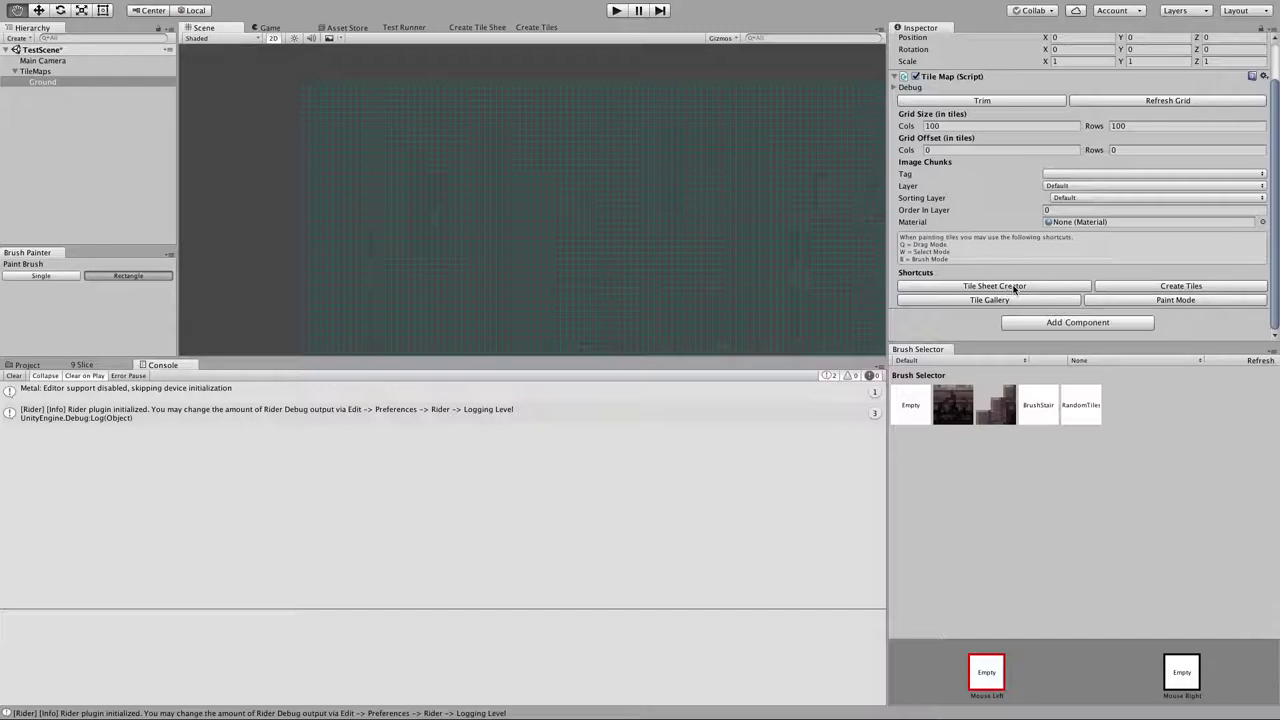
# Start a new tile sheet in the Tile Sheet Creator titled ExampleTiles.
pyautogui.click(1015, 288)
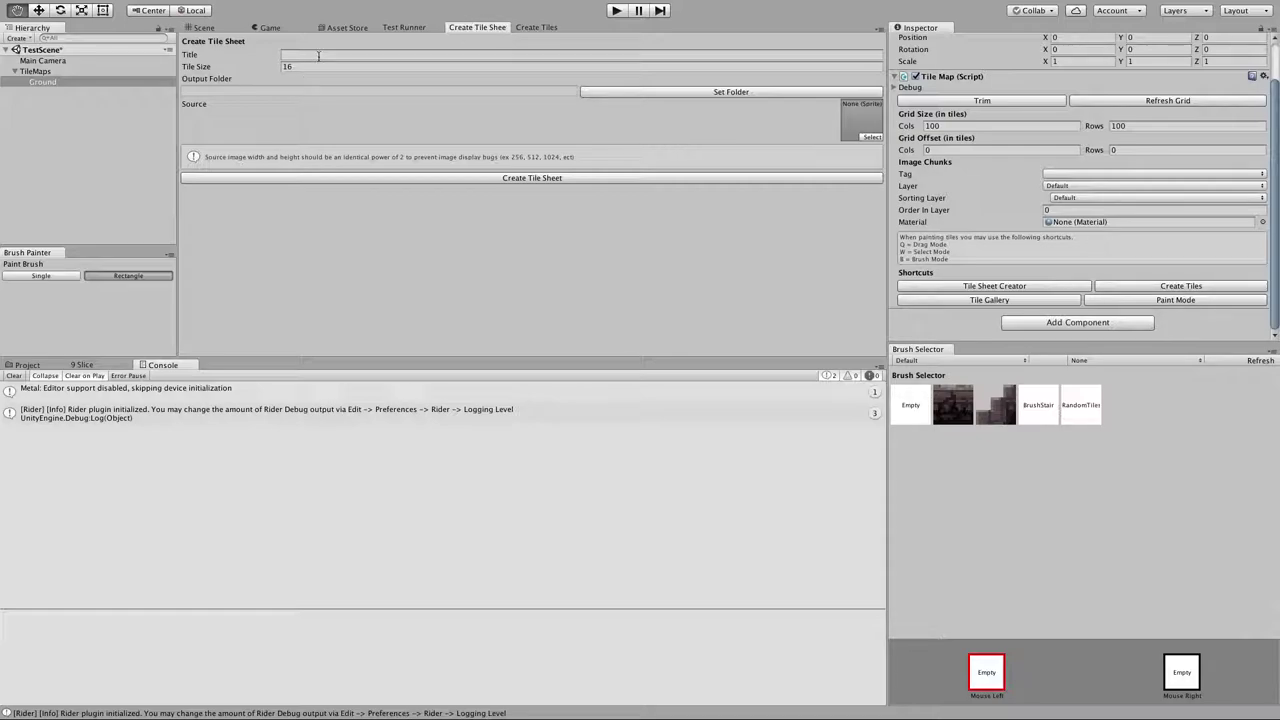
pyautogui.click(349, 55)
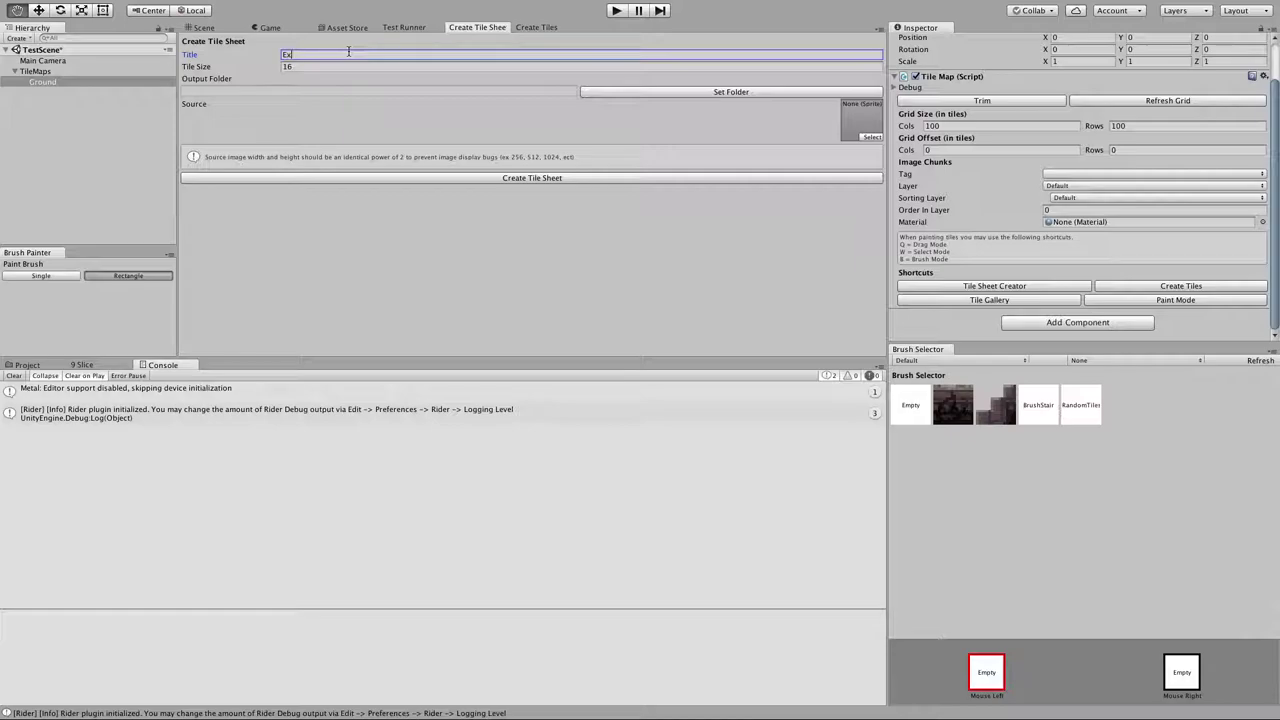
pyautogui.write('ExampleTiles')
# Set the tile sheet output folder to Assets/Test.
pyautogui.click(44, 367)
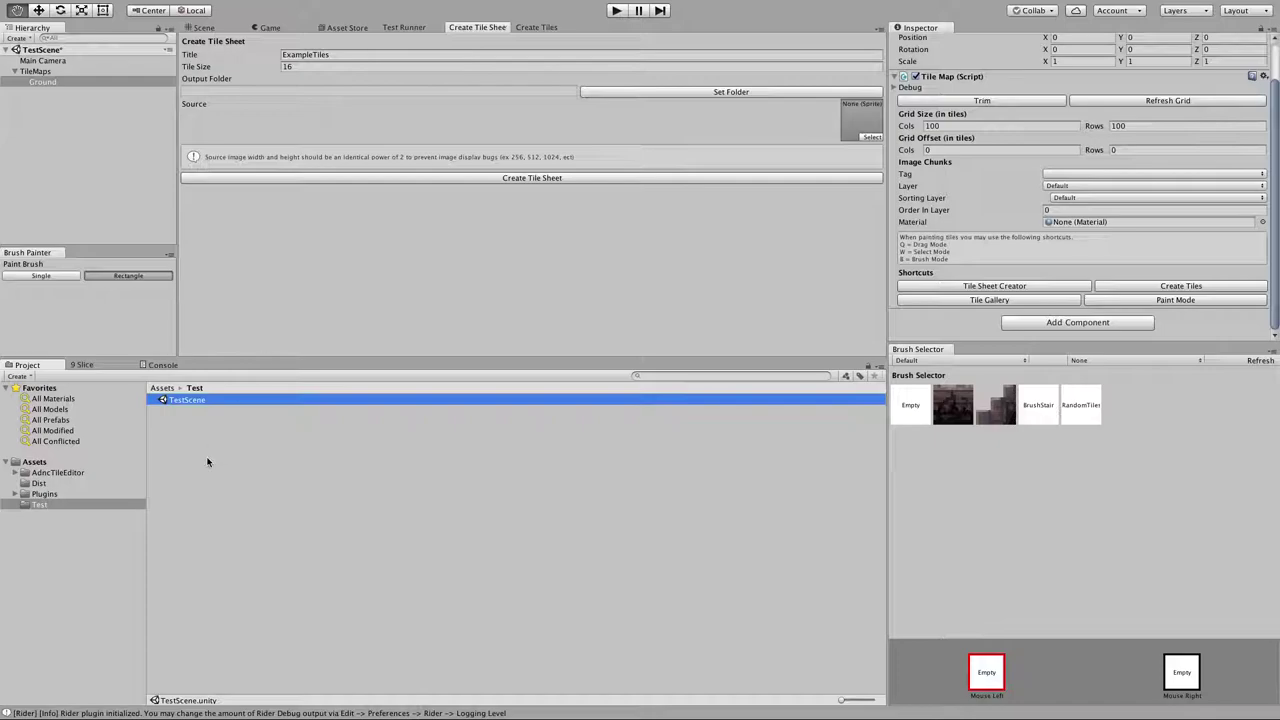
pyautogui.click(98, 472)
pyautogui.click(42, 505)
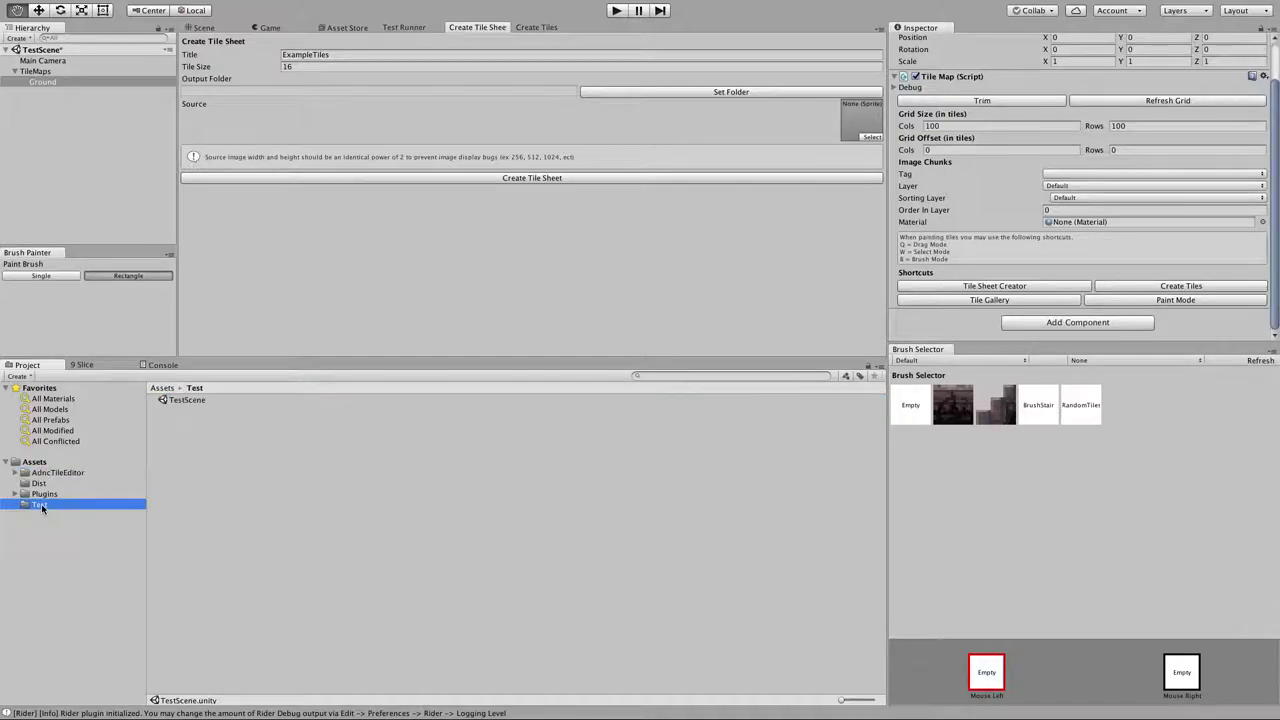
pyautogui.click(673, 91)
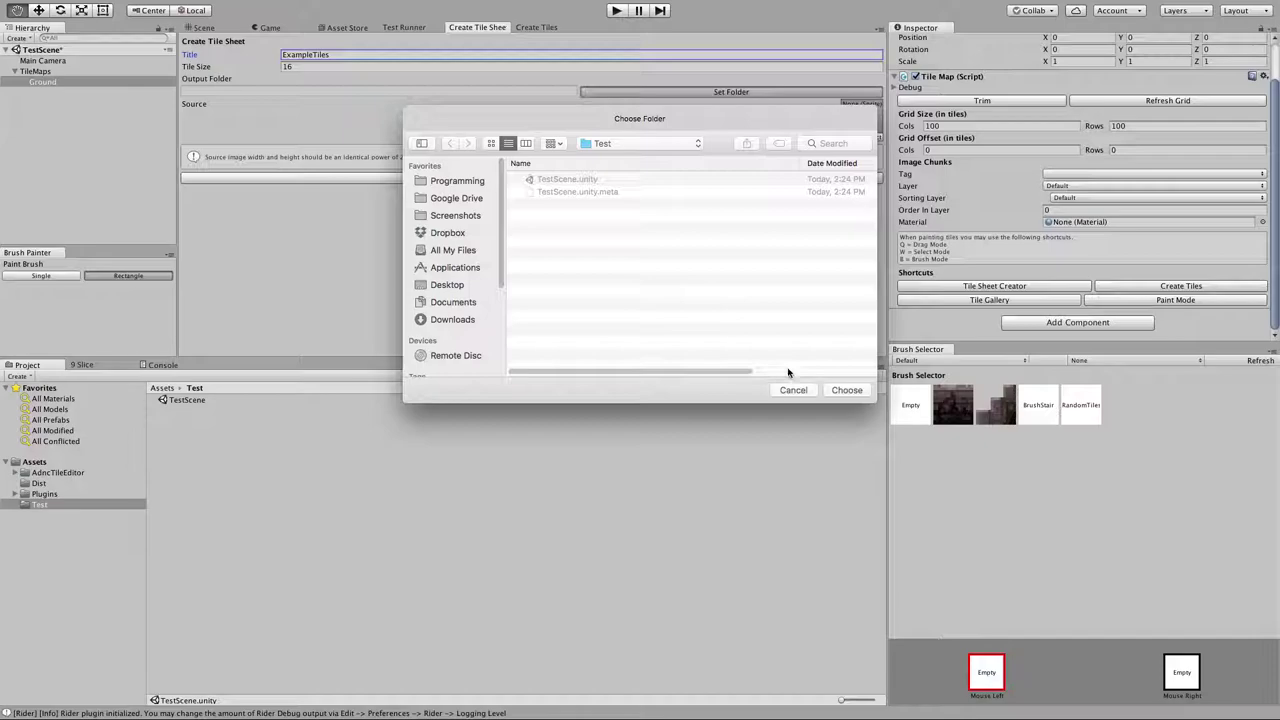
pyautogui.click(846, 391)
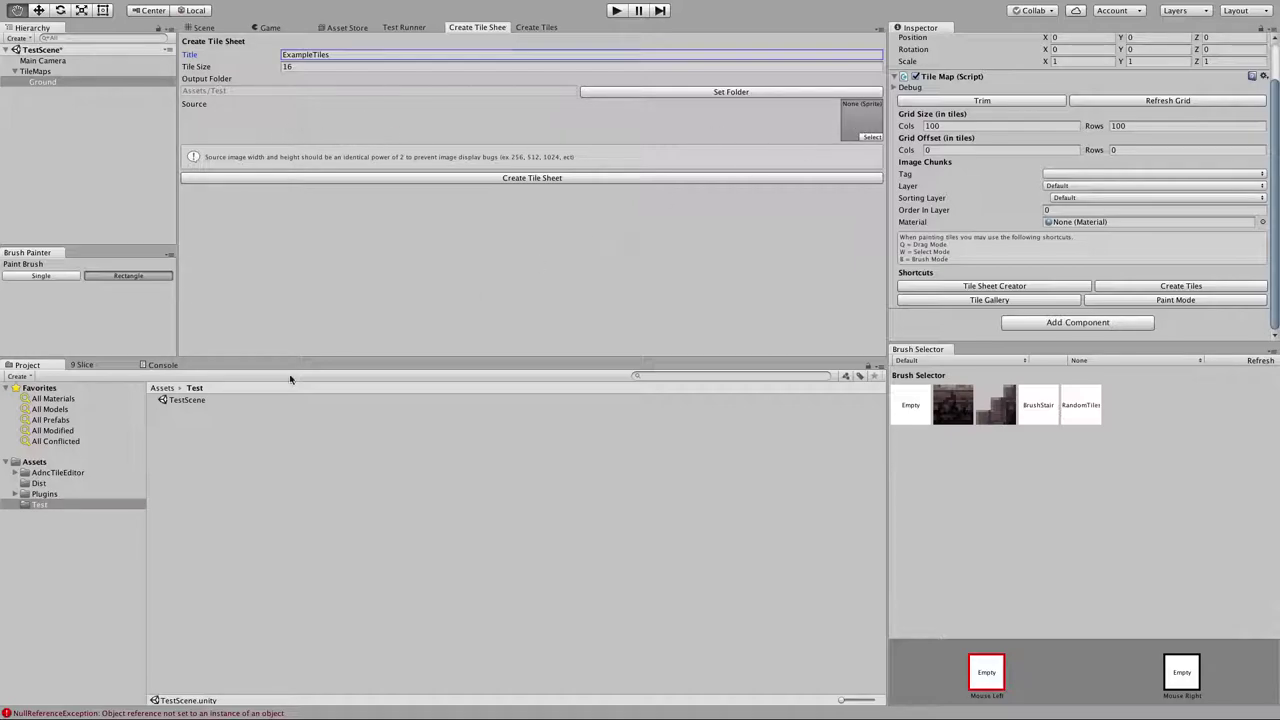
# Browse to AdncTileEditor/Examples/Images and assign TilesetTemplate as the tile sheet Source.
pyautogui.click(15, 472)
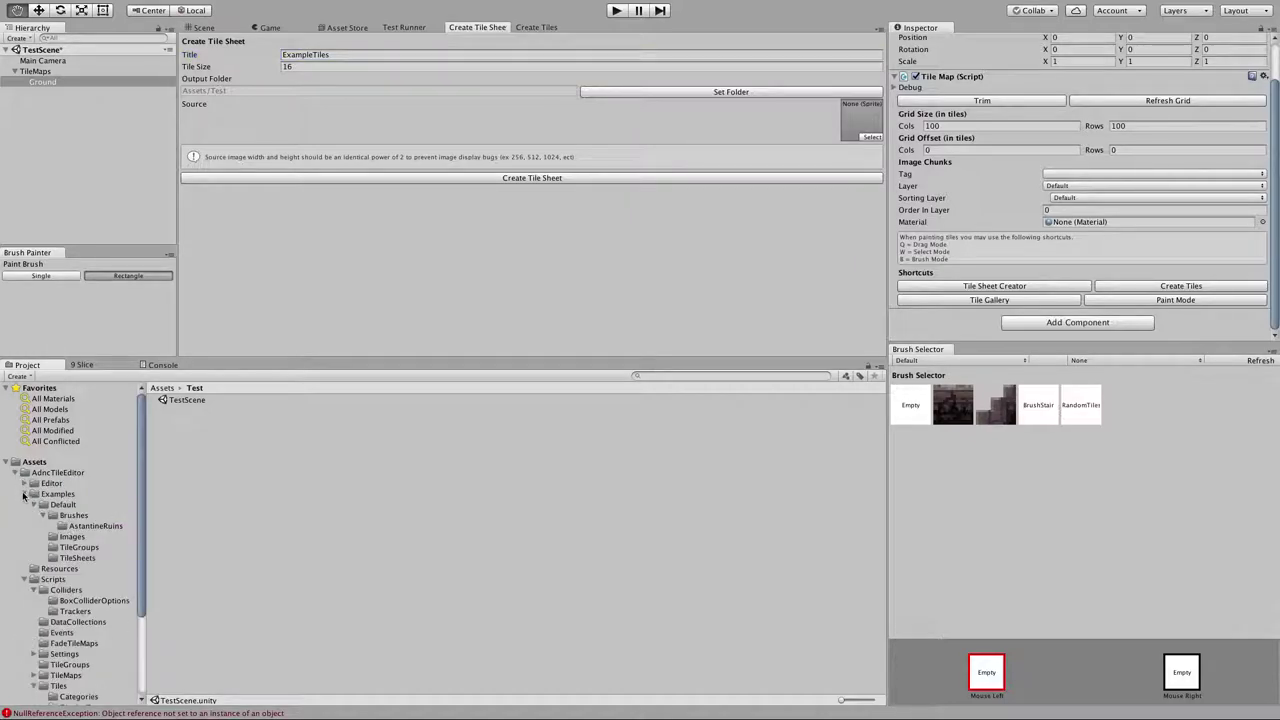
pyautogui.click(24, 494)
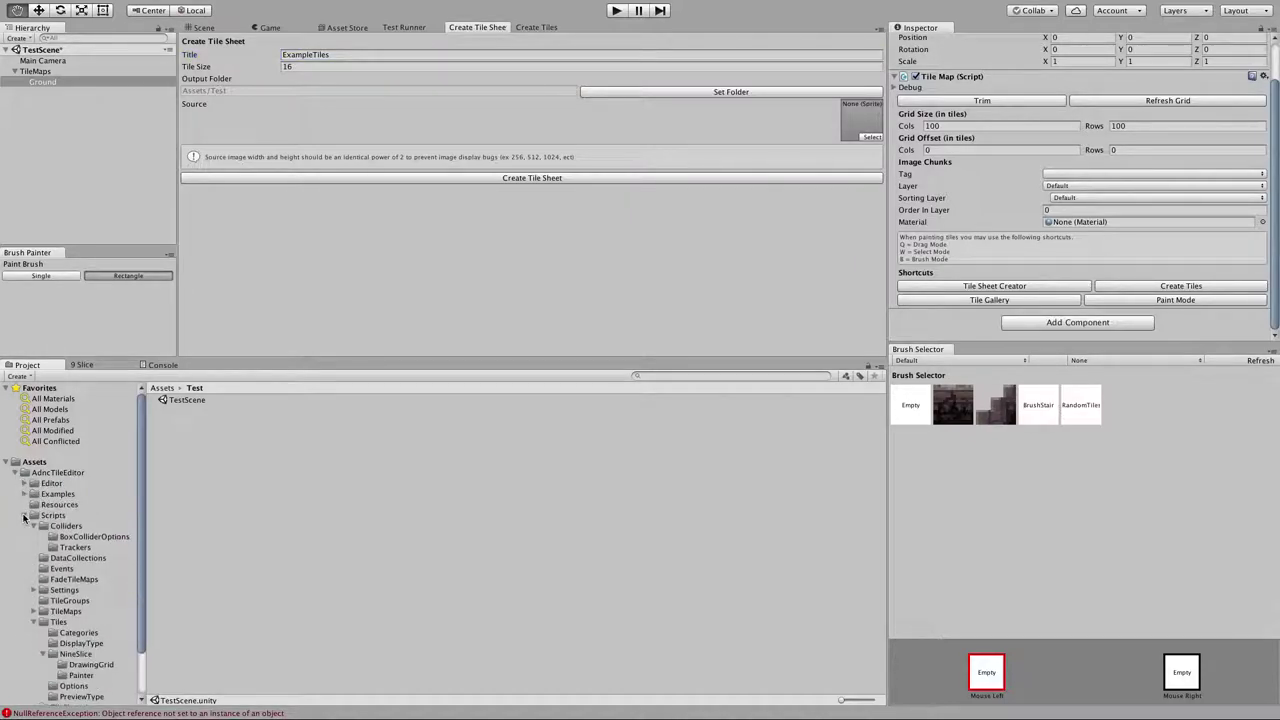
pyautogui.click(24, 516)
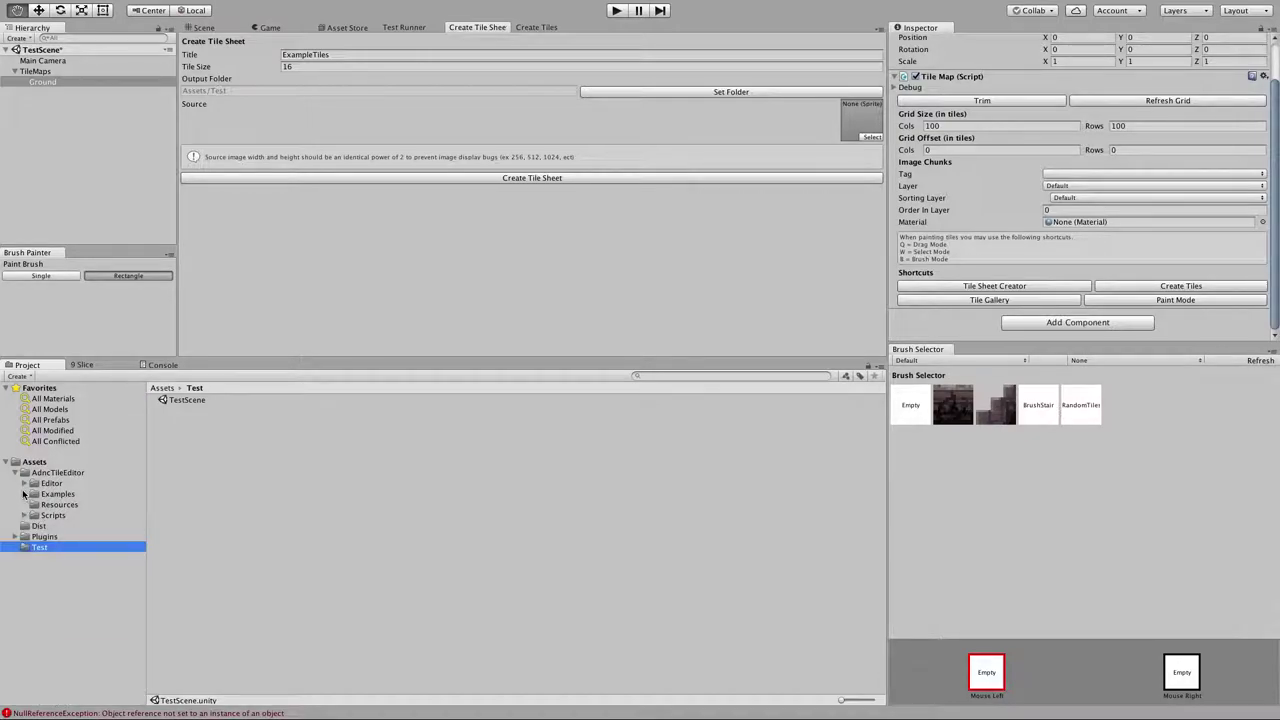
pyautogui.click(24, 494)
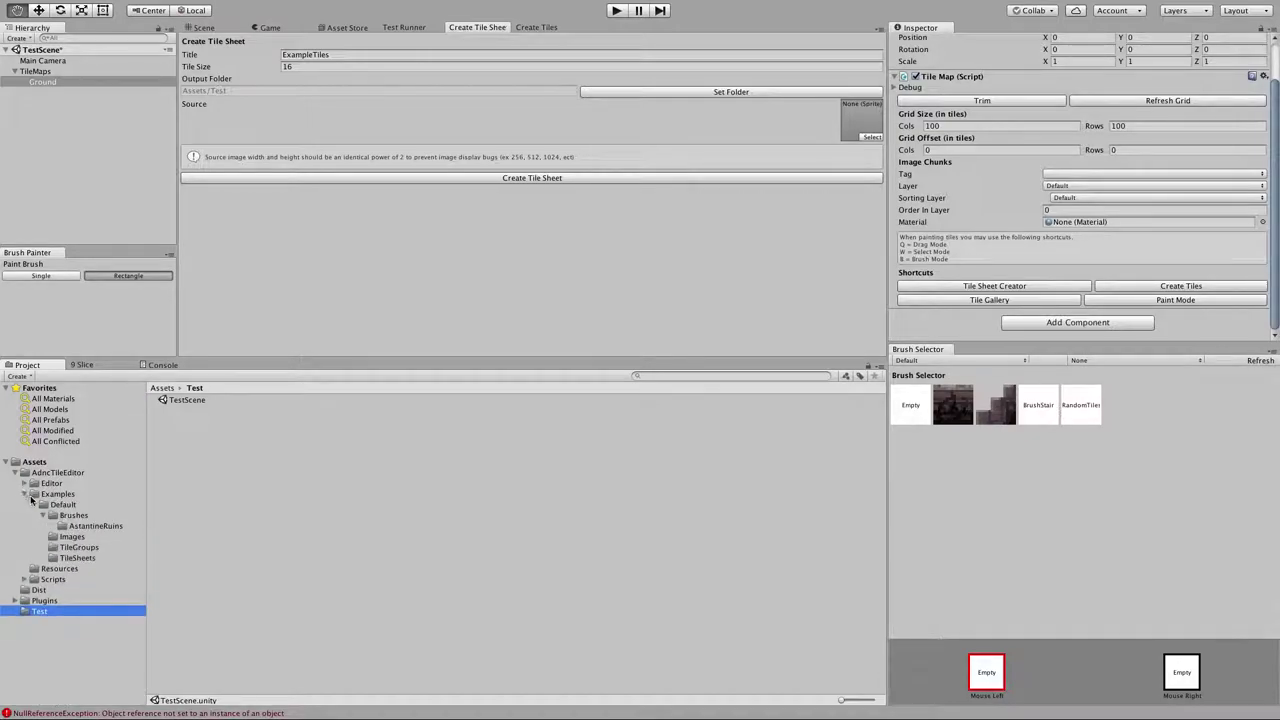
pyautogui.click(68, 540)
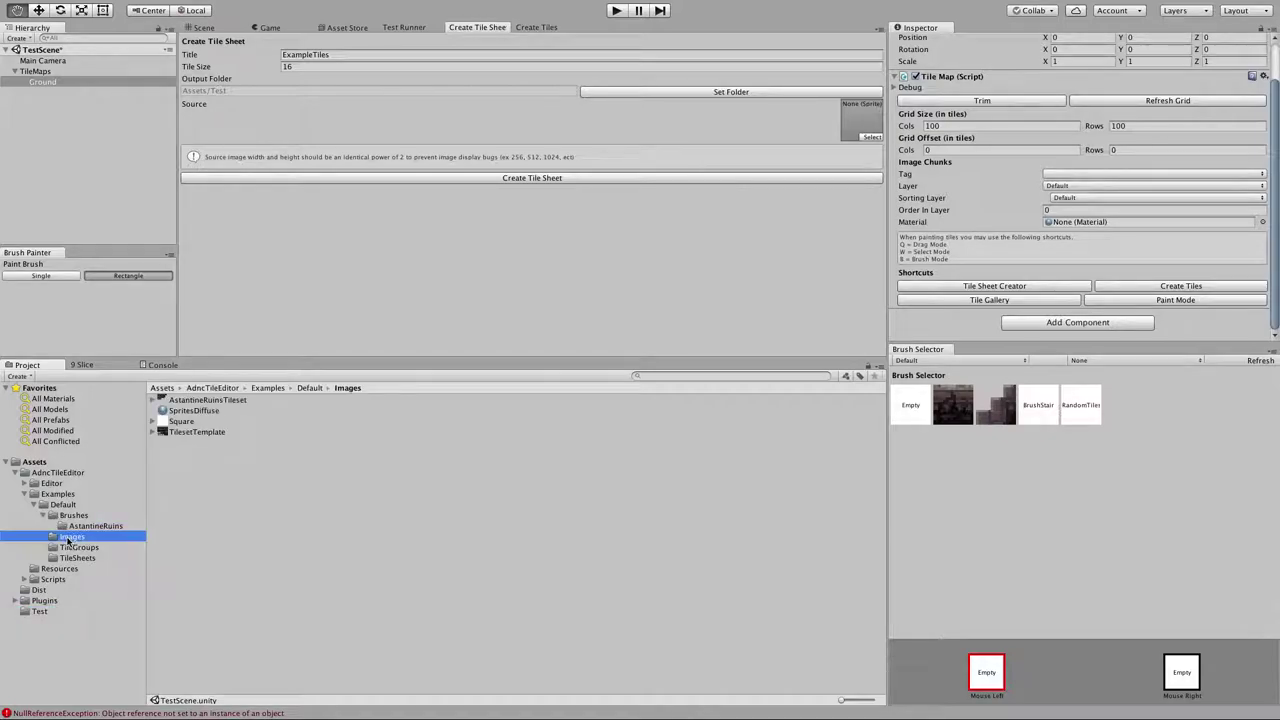
pyautogui.moveTo(214, 432); pyautogui.dragTo(864, 120)
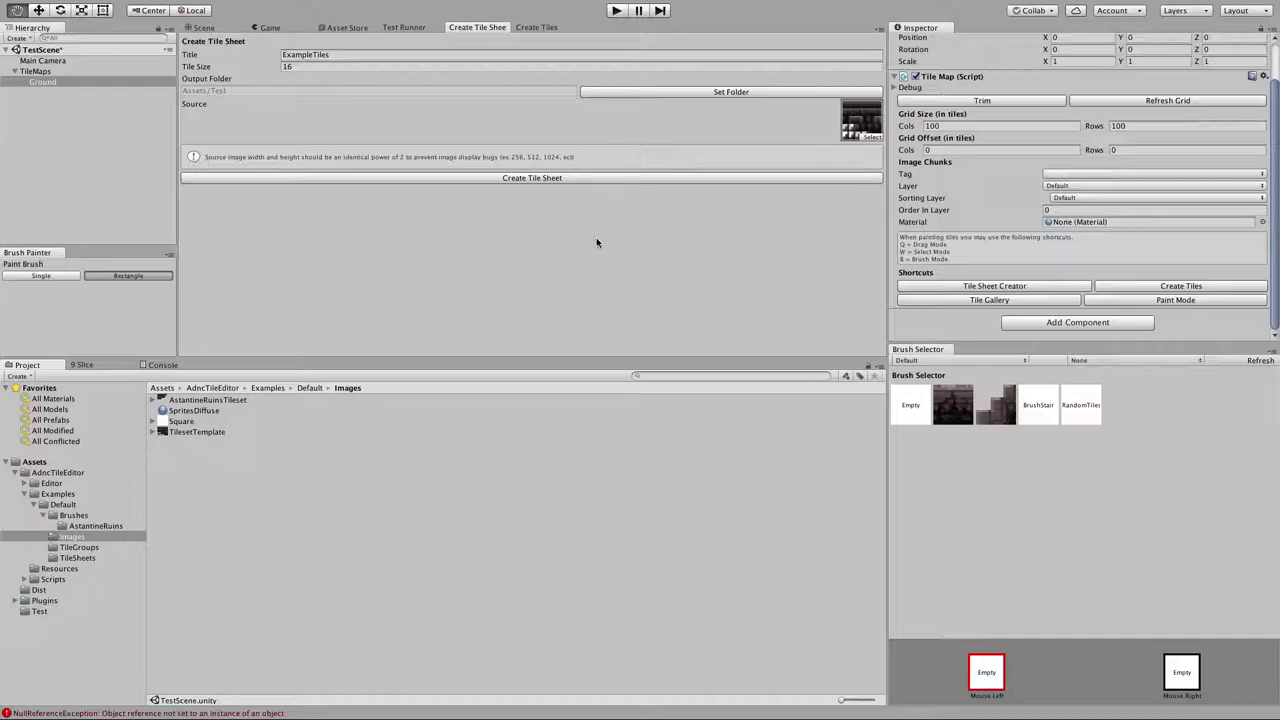
pyautogui.press('Tab')
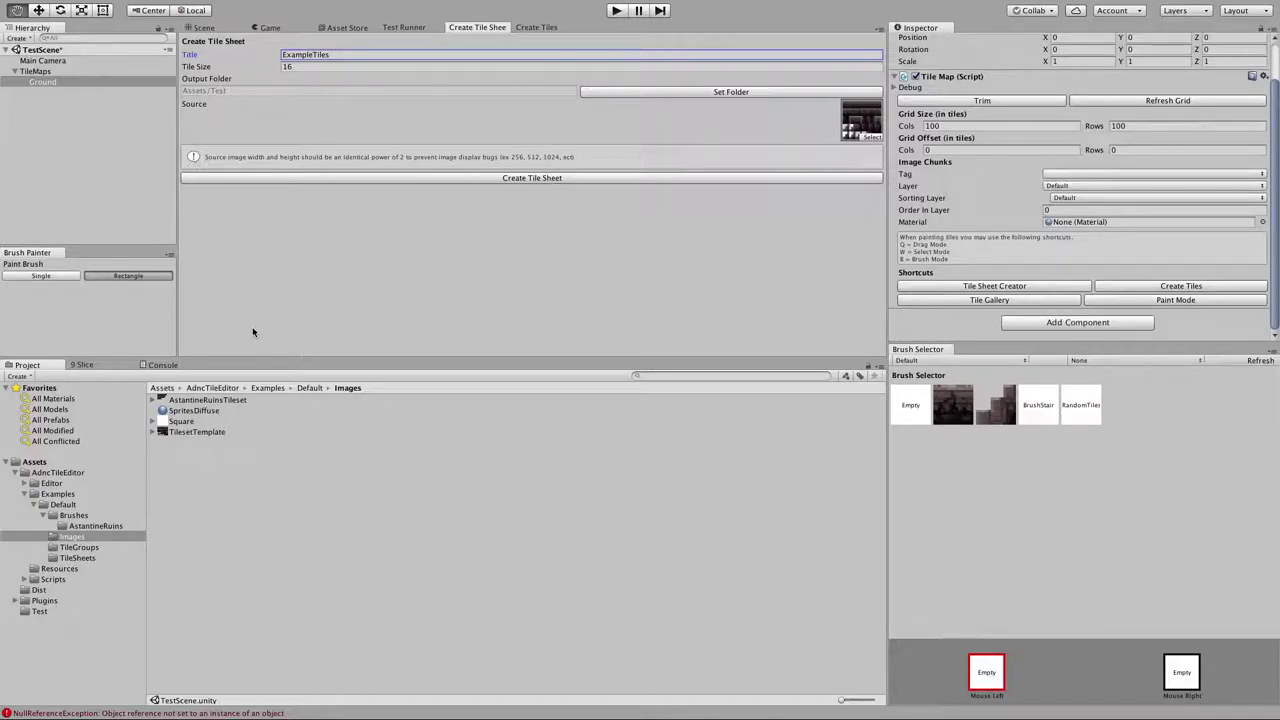
# Clear the Console log and return to the Project panel.
pyautogui.click(160, 364)
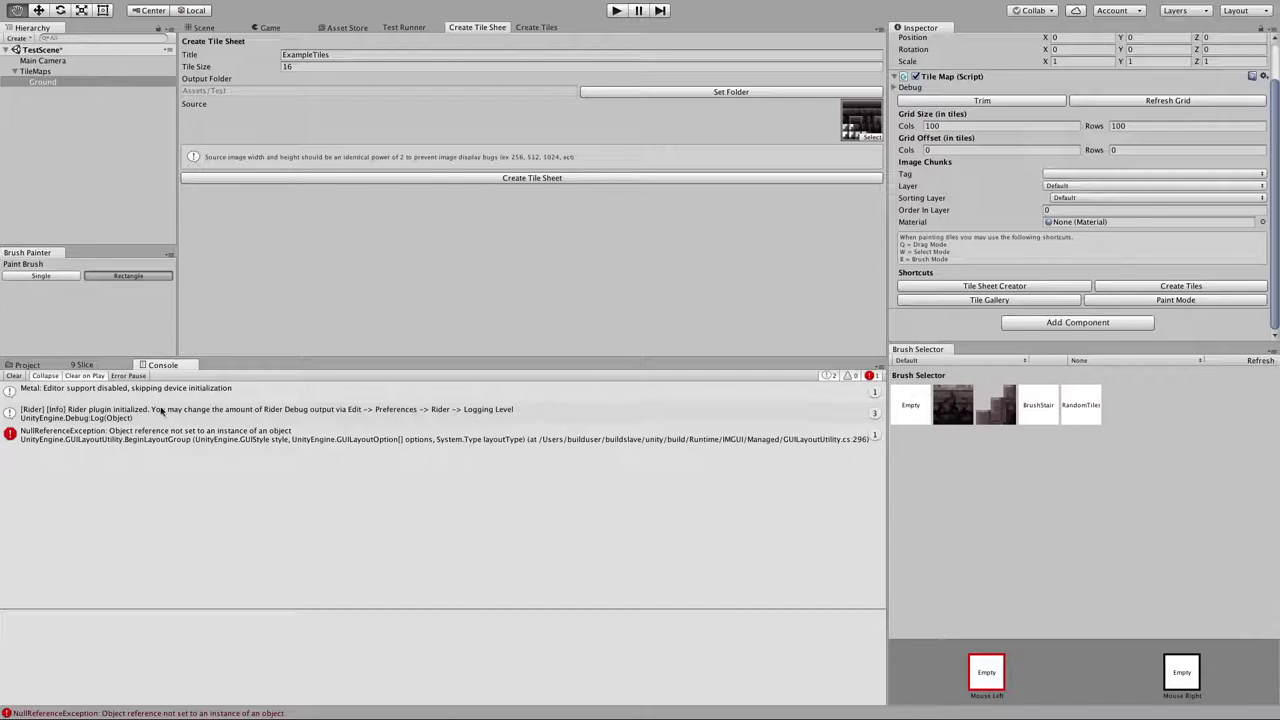
pyautogui.click(17, 376)
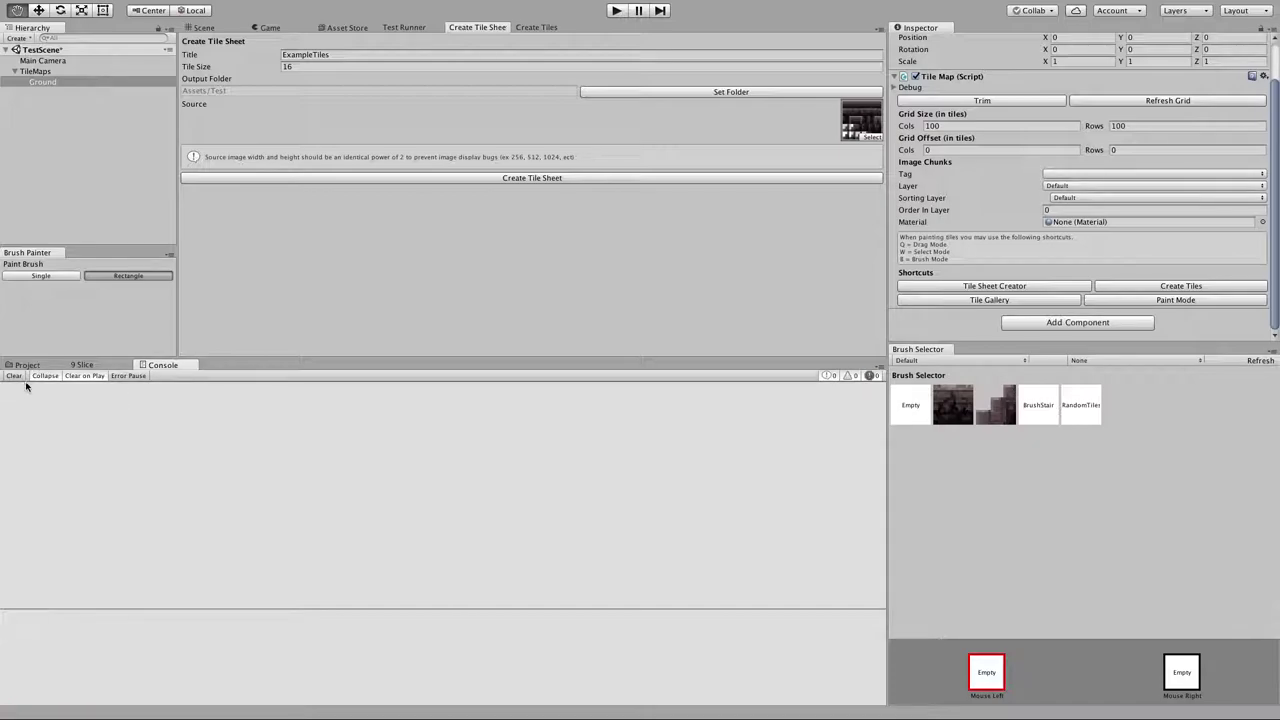
pyautogui.click(29, 365)
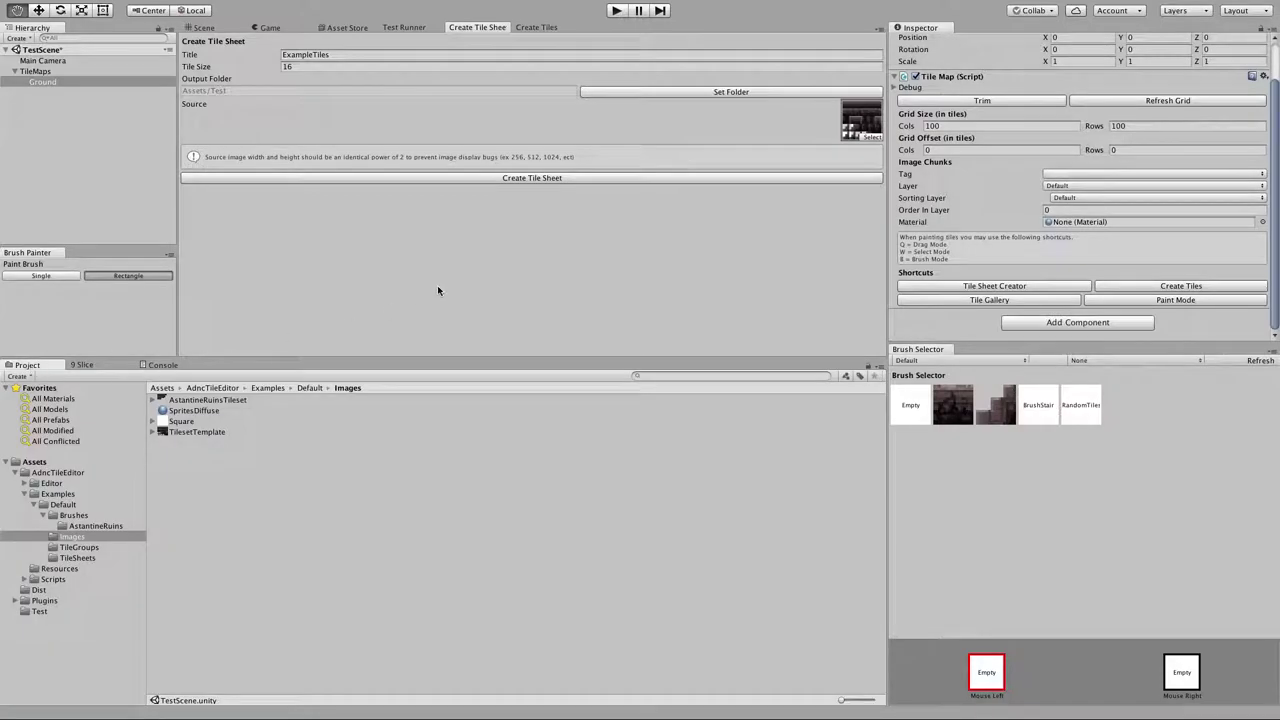
# Swap the source to AstantineRuinsTileset and create the ExampleTiles tile sheet.
pyautogui.click(546, 179)
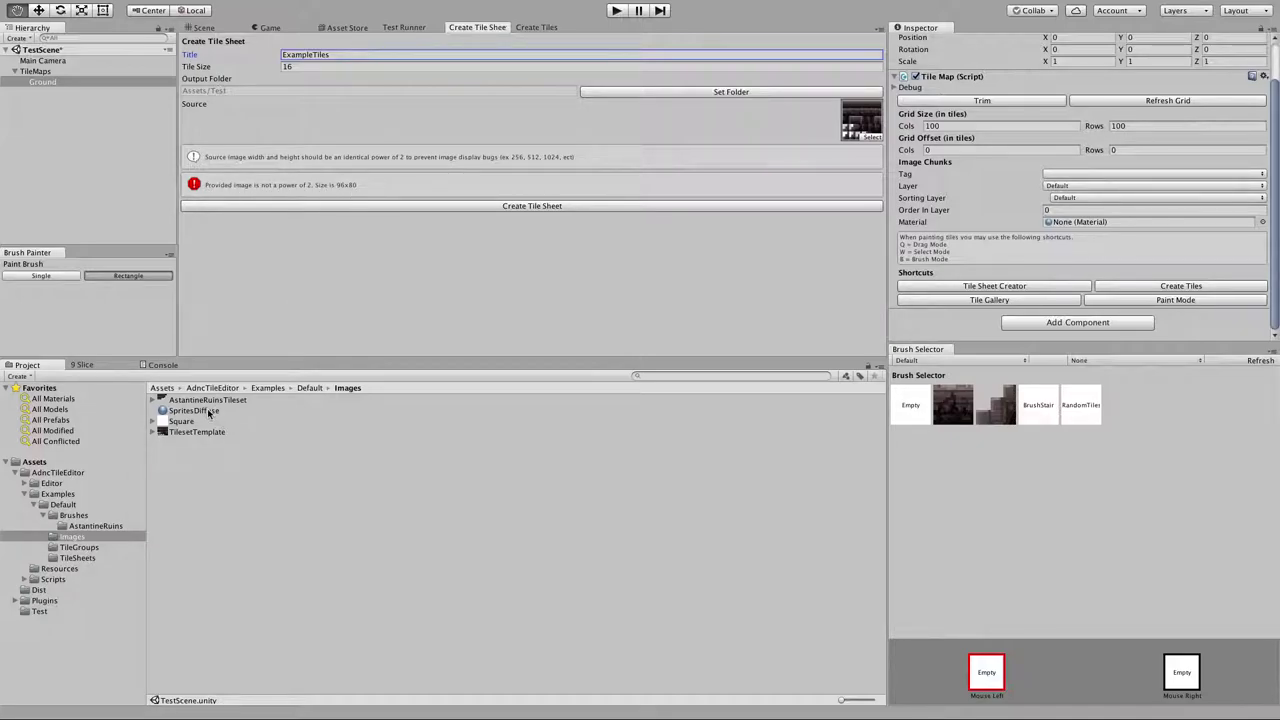
pyautogui.moveTo(207, 399); pyautogui.dragTo(868, 119)
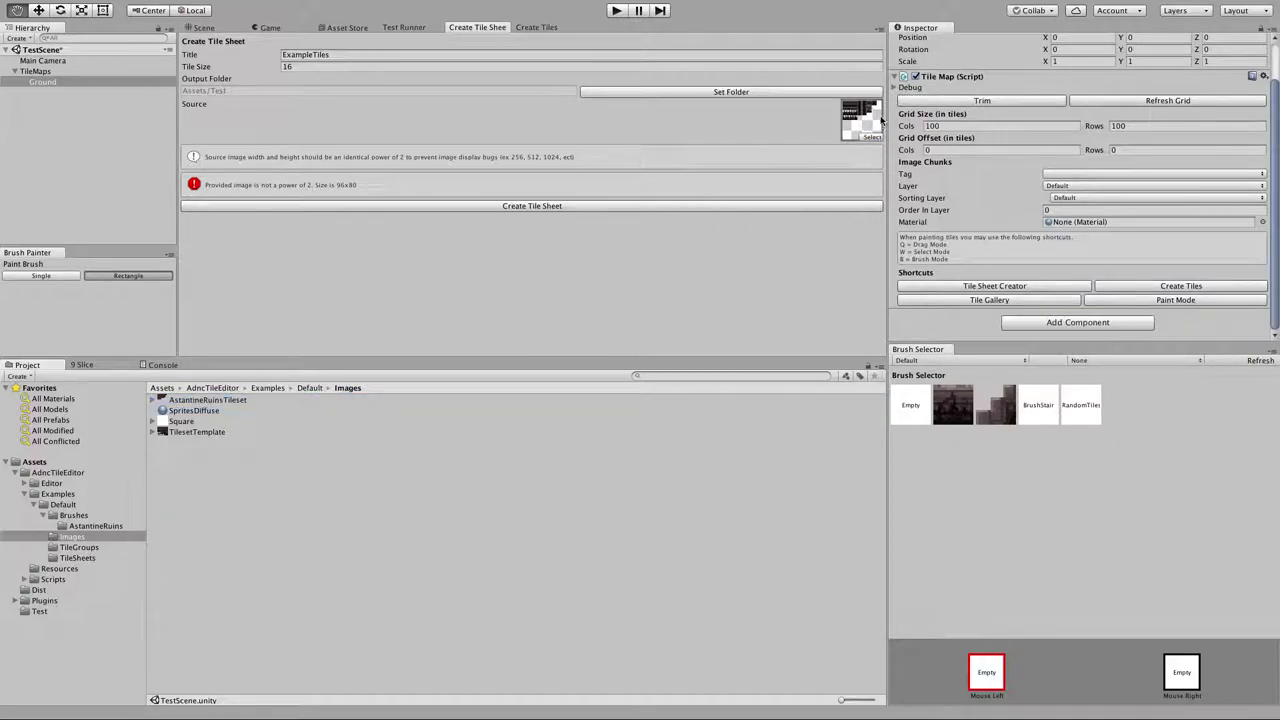
pyautogui.click(507, 206)
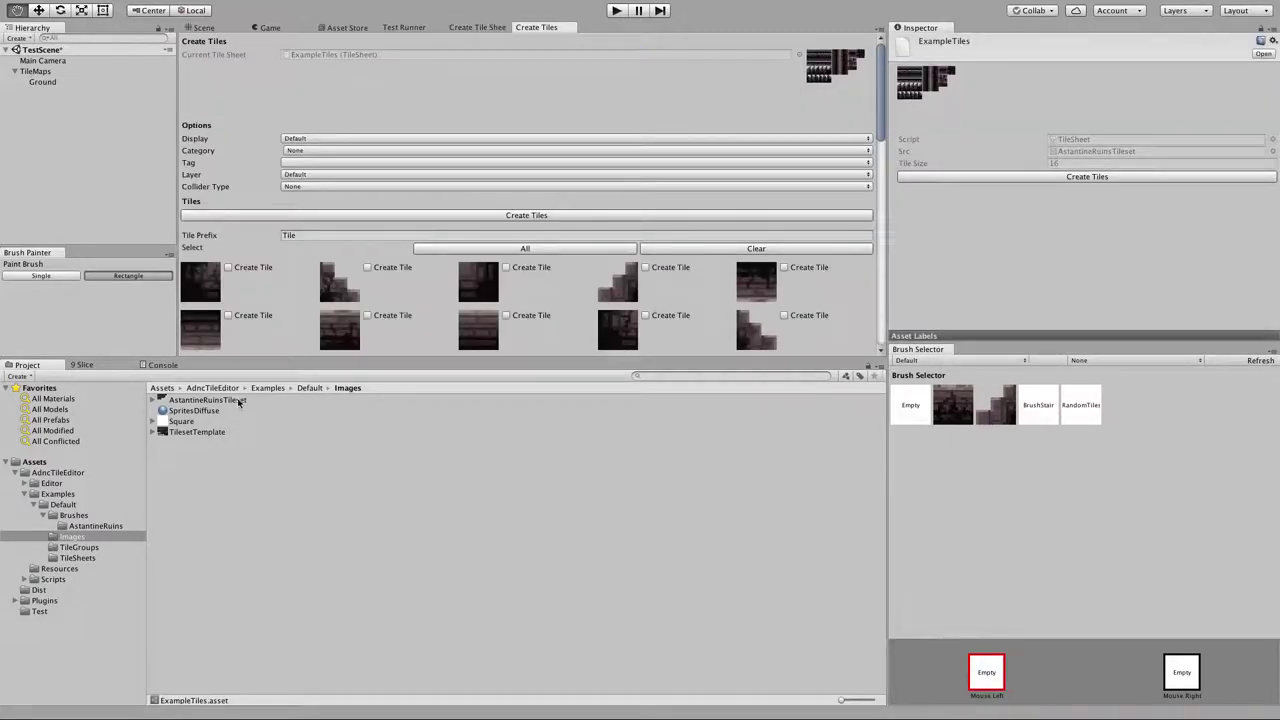
# Select the new ExampleTiles asset in Assets/Test and scroll through its tile previews.
pyautogui.click(40, 611)
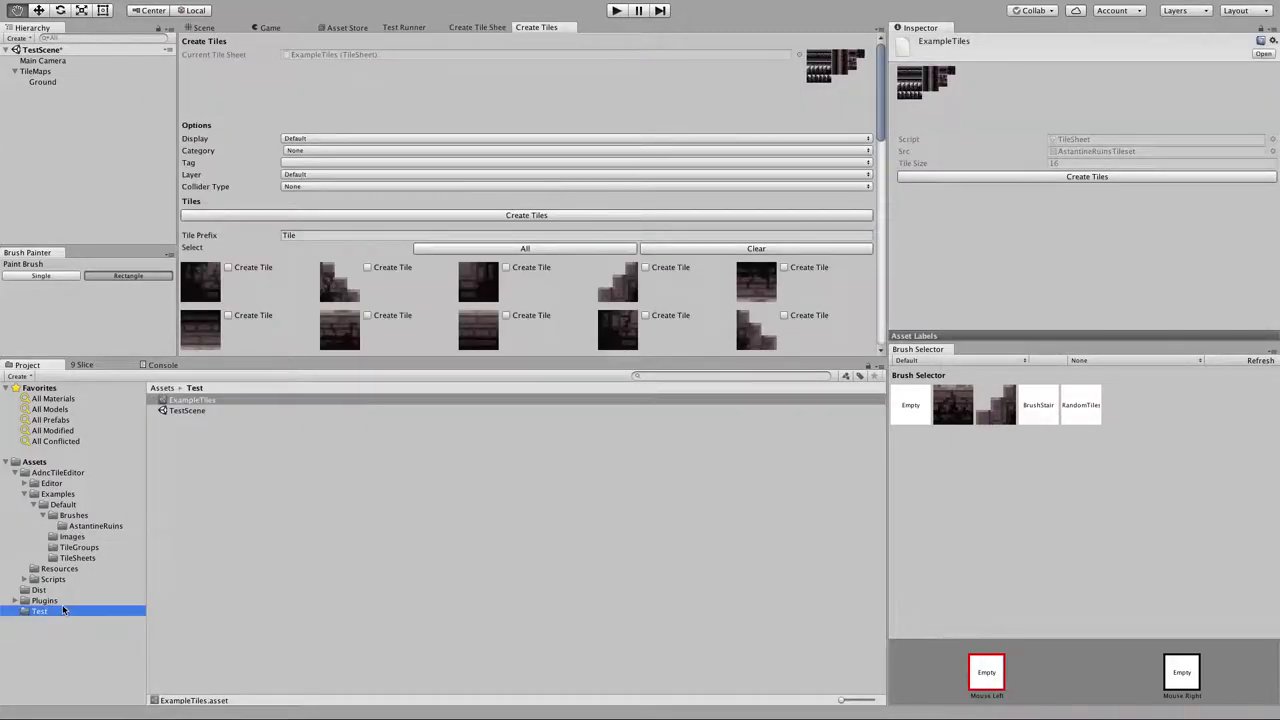
pyautogui.click(215, 410)
pyautogui.click(215, 400)
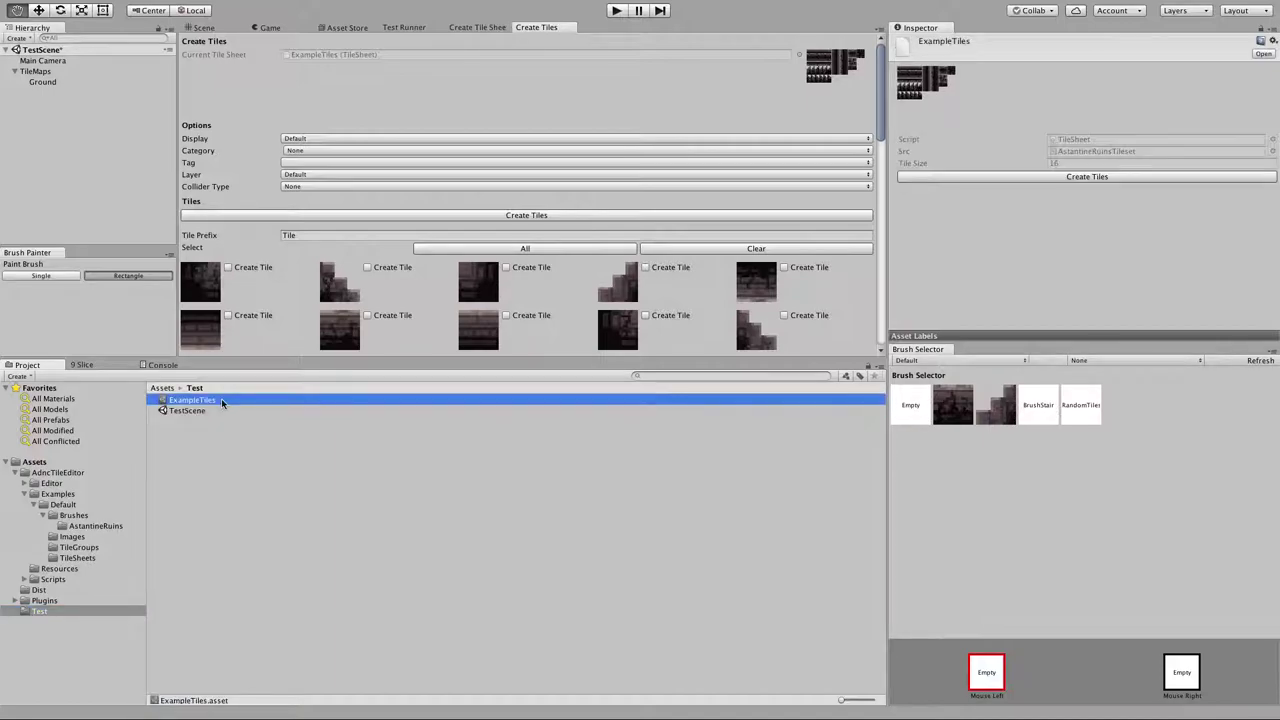
pyautogui.scroll(-5, 406, 185)
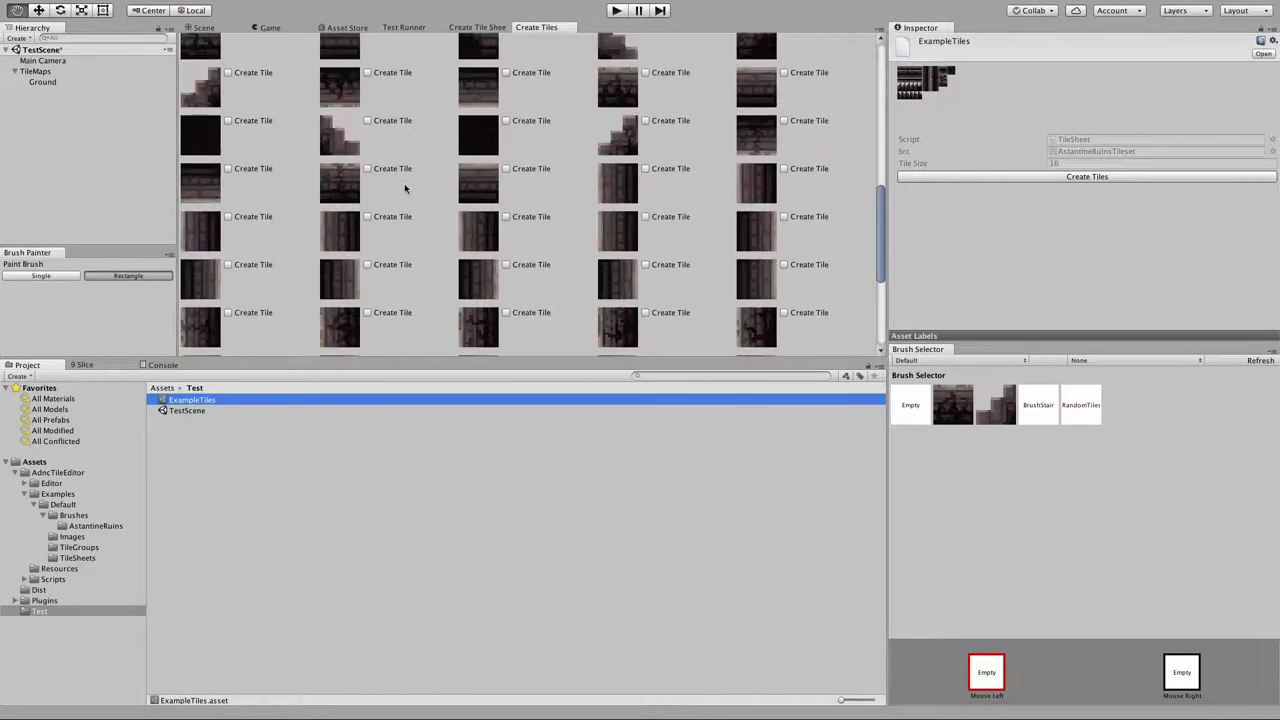
pyautogui.scroll(5, 420, 140)
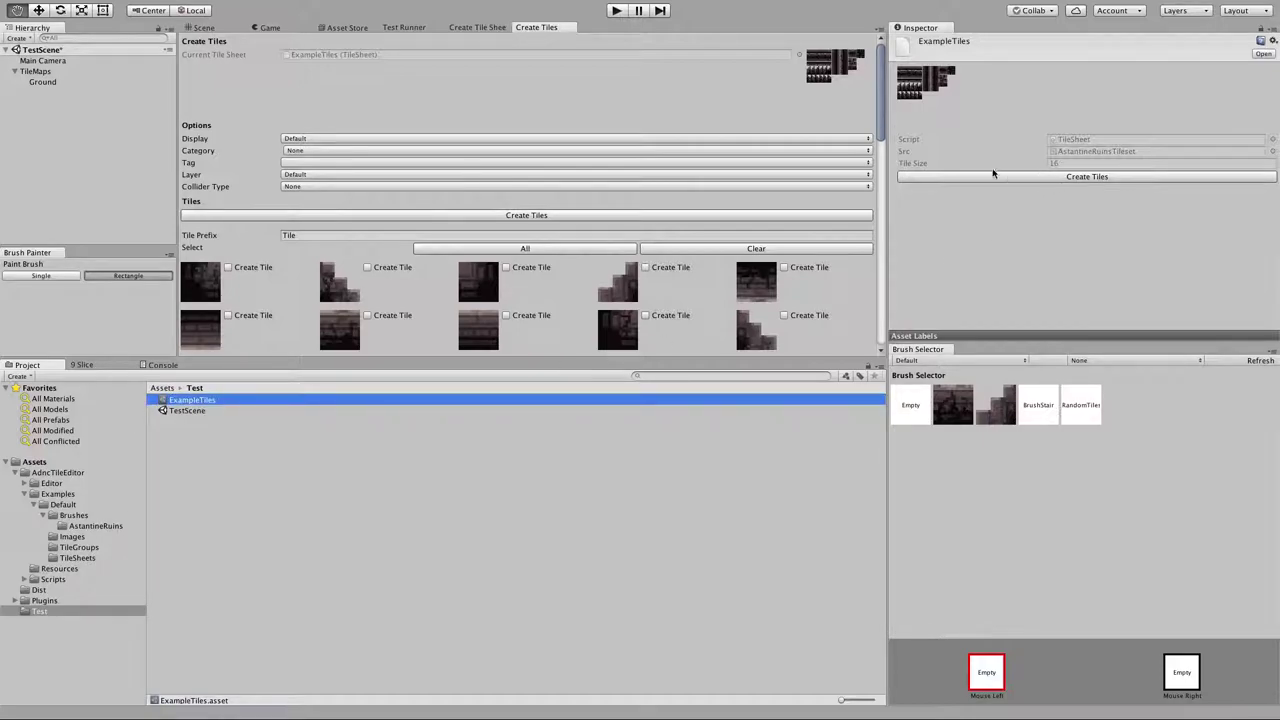
pyautogui.rightClick(535, 27)
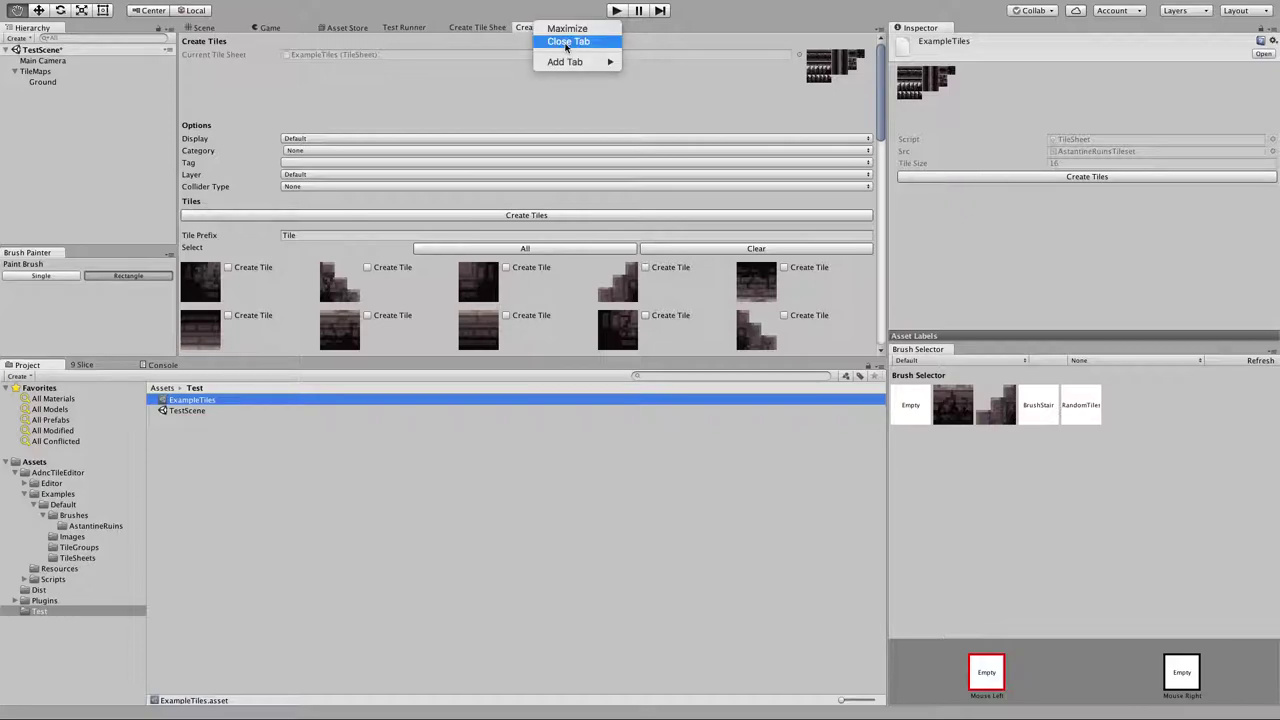
pyautogui.click(565, 43)
pyautogui.click(1079, 177)
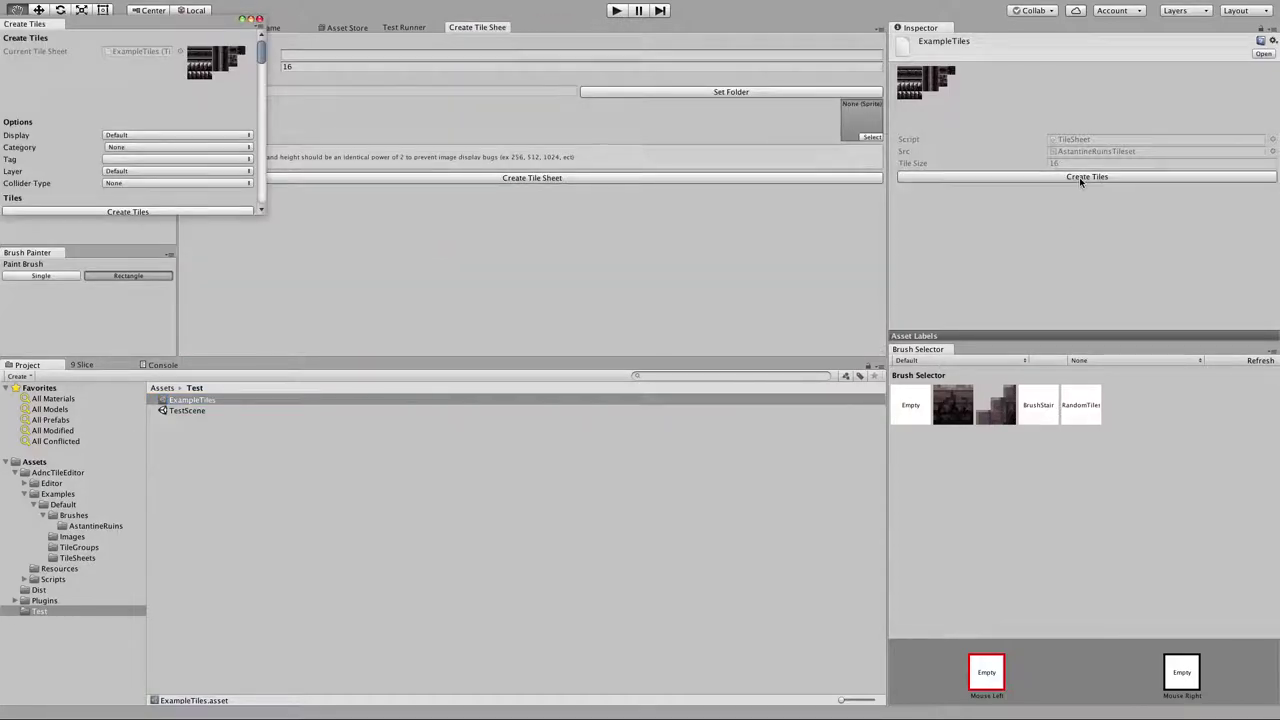
pyautogui.moveTo(34, 28); pyautogui.dragTo(585, 30)
pyautogui.scroll(-2, 530, 230)
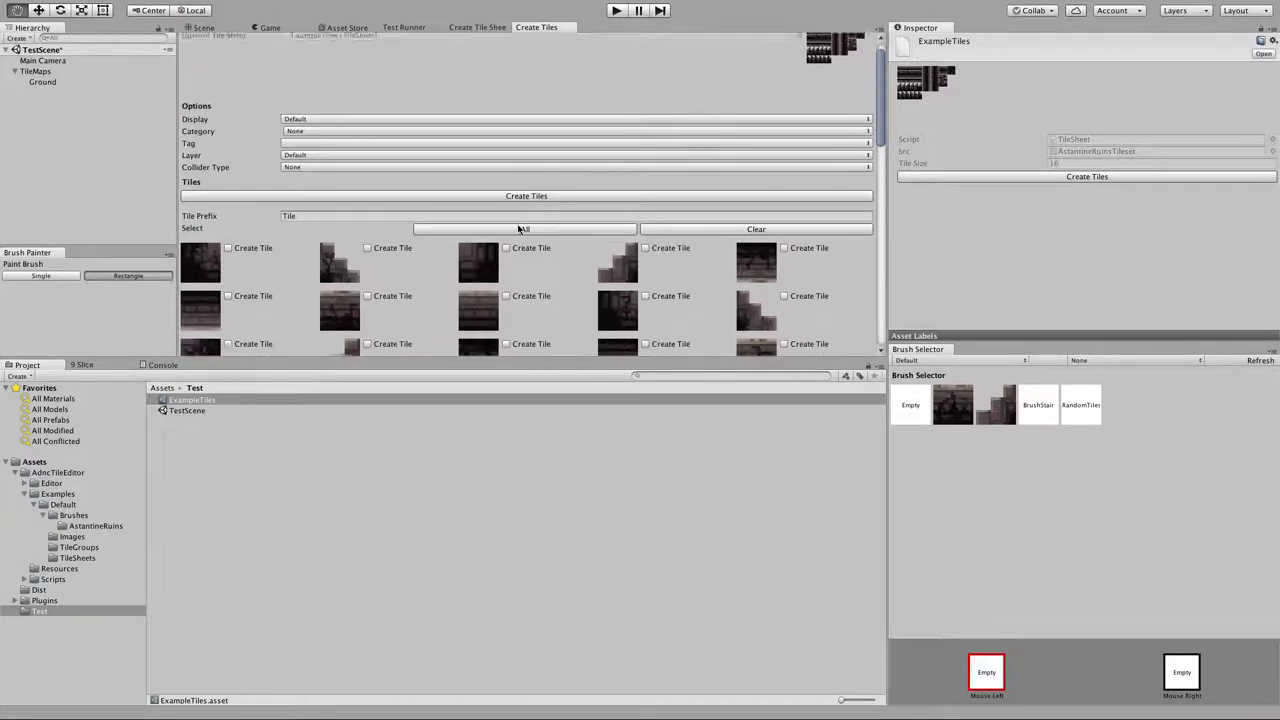
pyautogui.scroll(2, 420, 240)
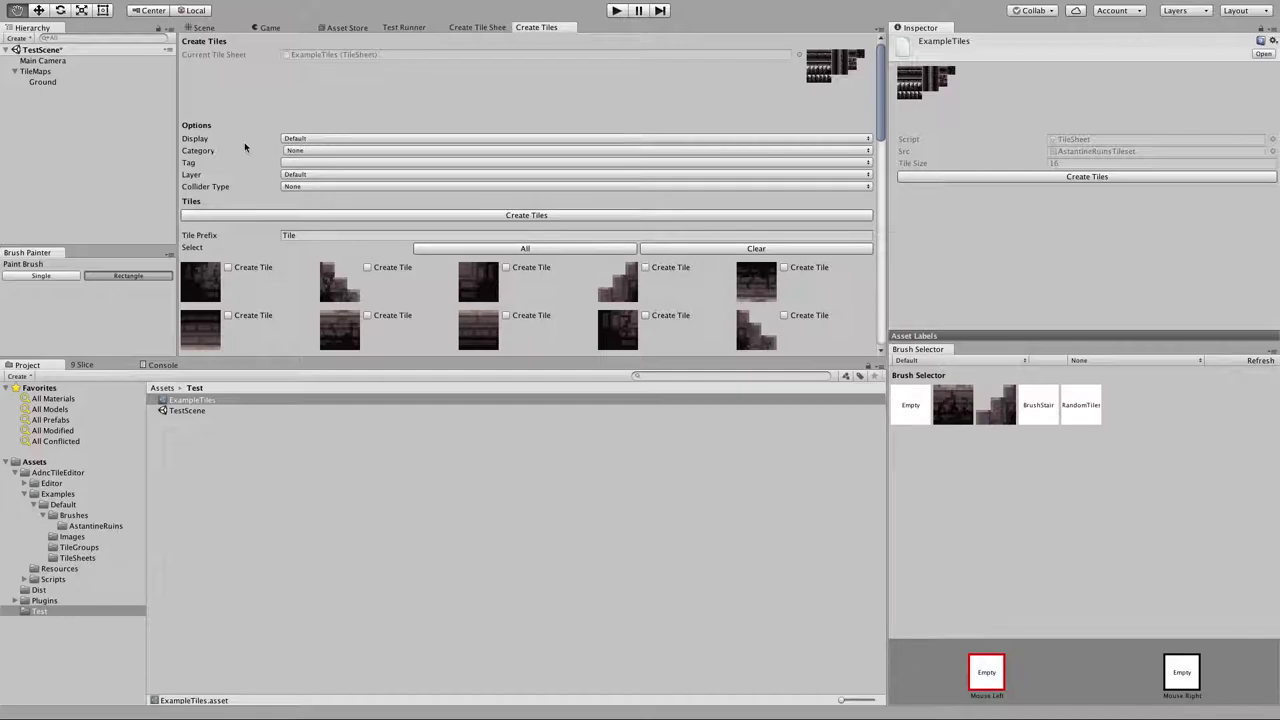
# Set the tile display to Hidden and the category to Astantine Ruins.
pyautogui.click(320, 138)
pyautogui.click(323, 152)
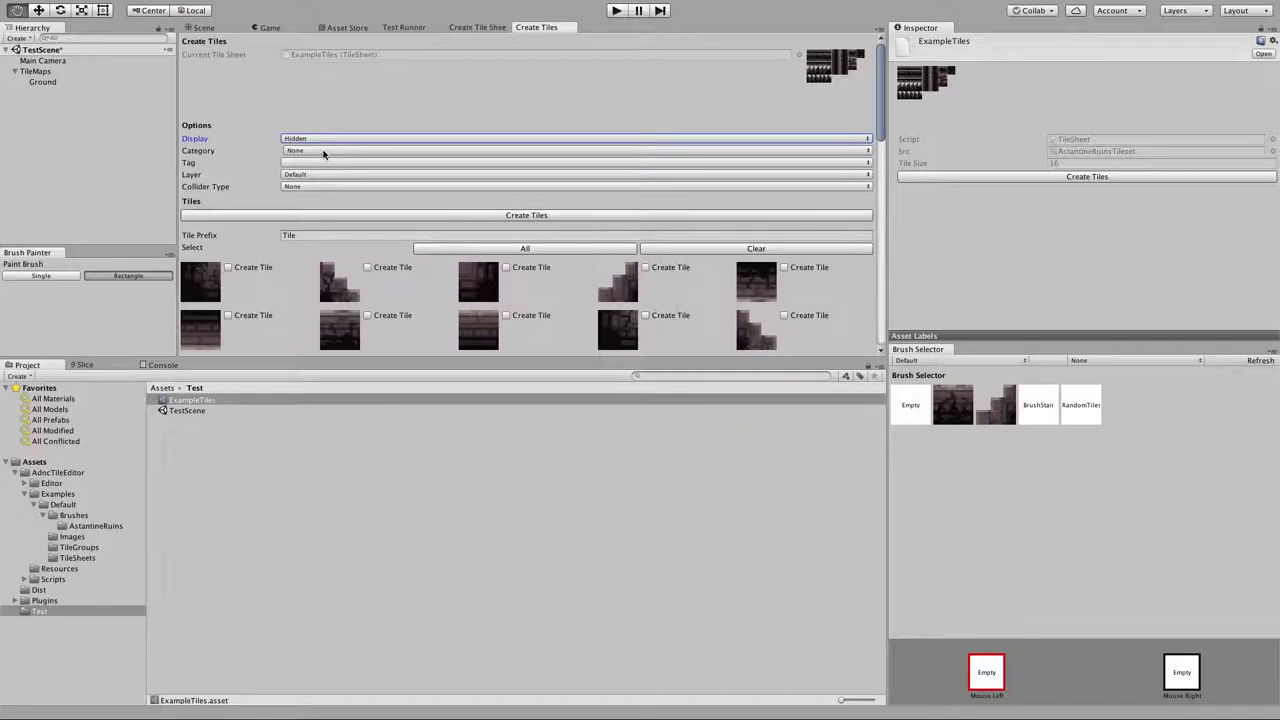
pyautogui.scroll(-3, 348, 293)
pyautogui.scroll(-3, 348, 293)
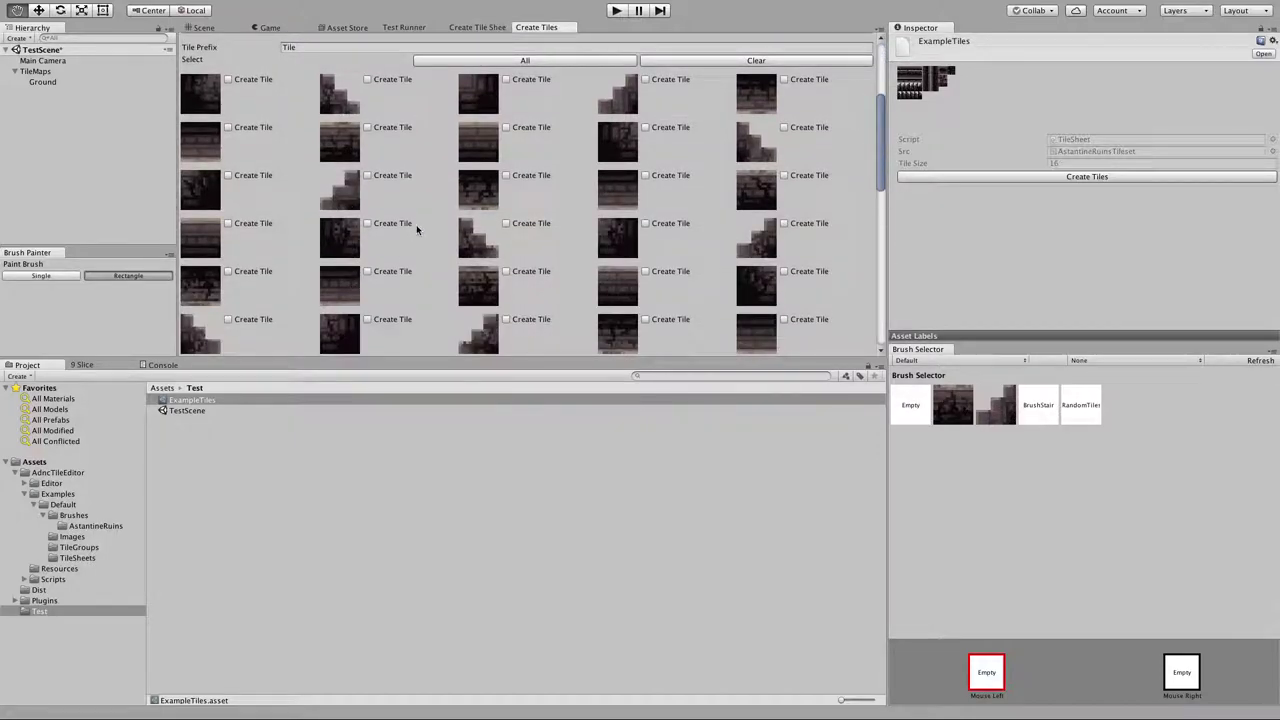
pyautogui.scroll(6, 414, 229)
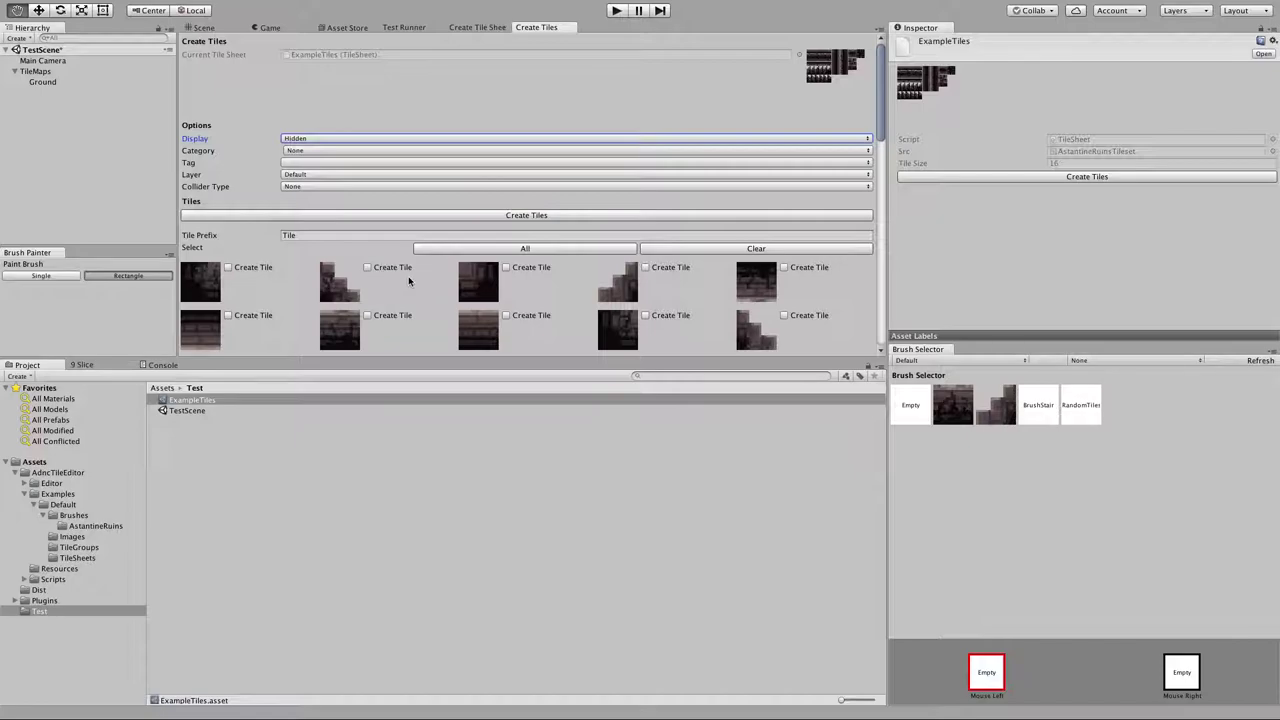
pyautogui.scroll(-10, 408, 282)
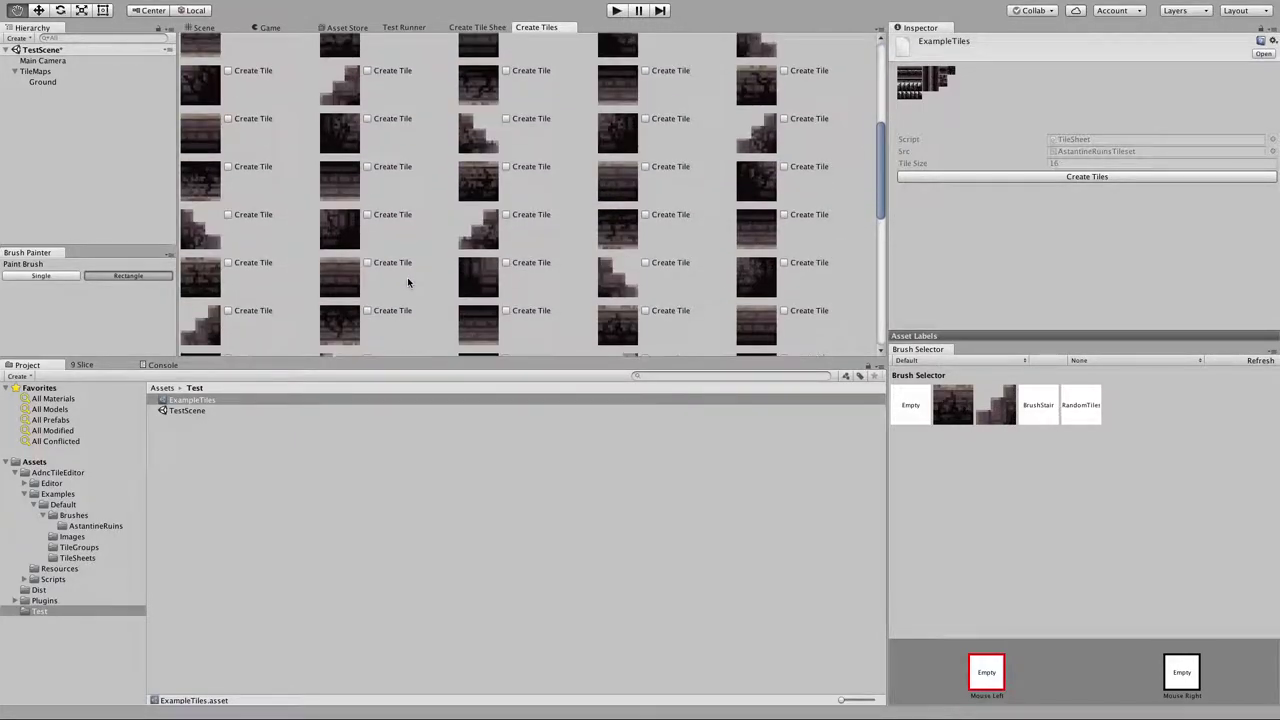
pyautogui.scroll(10, 408, 282)
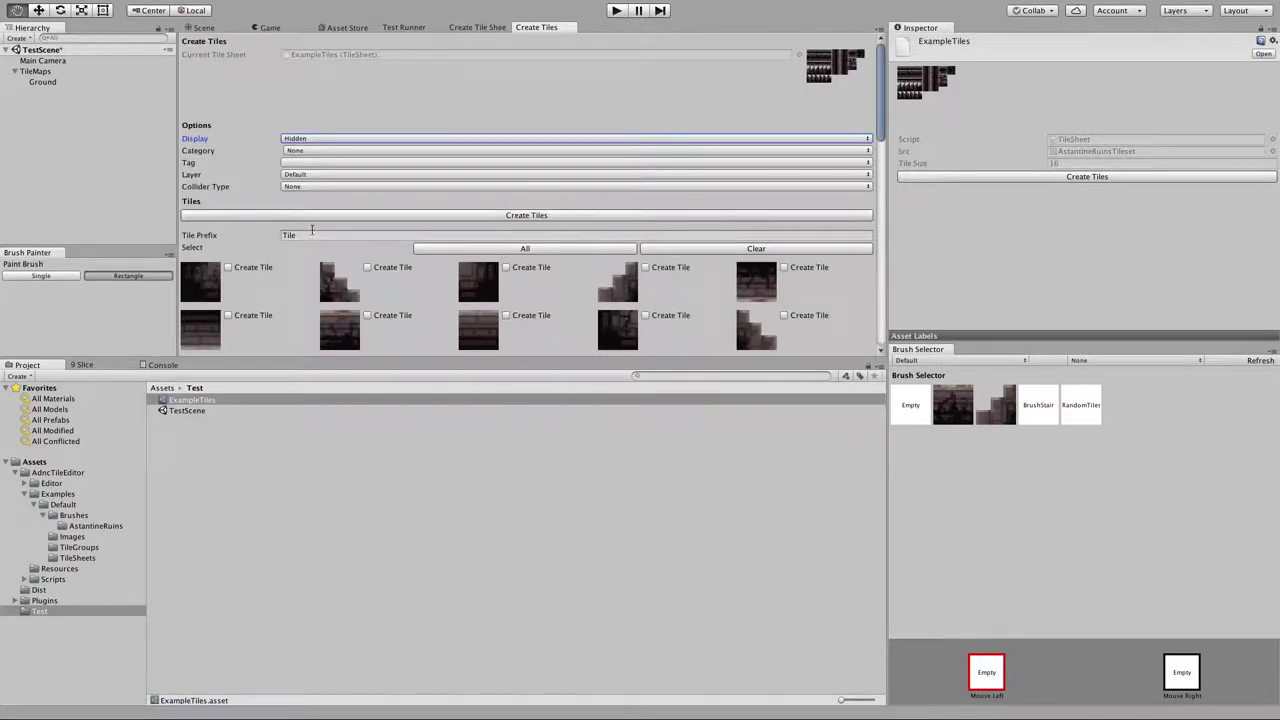
pyautogui.click(320, 151)
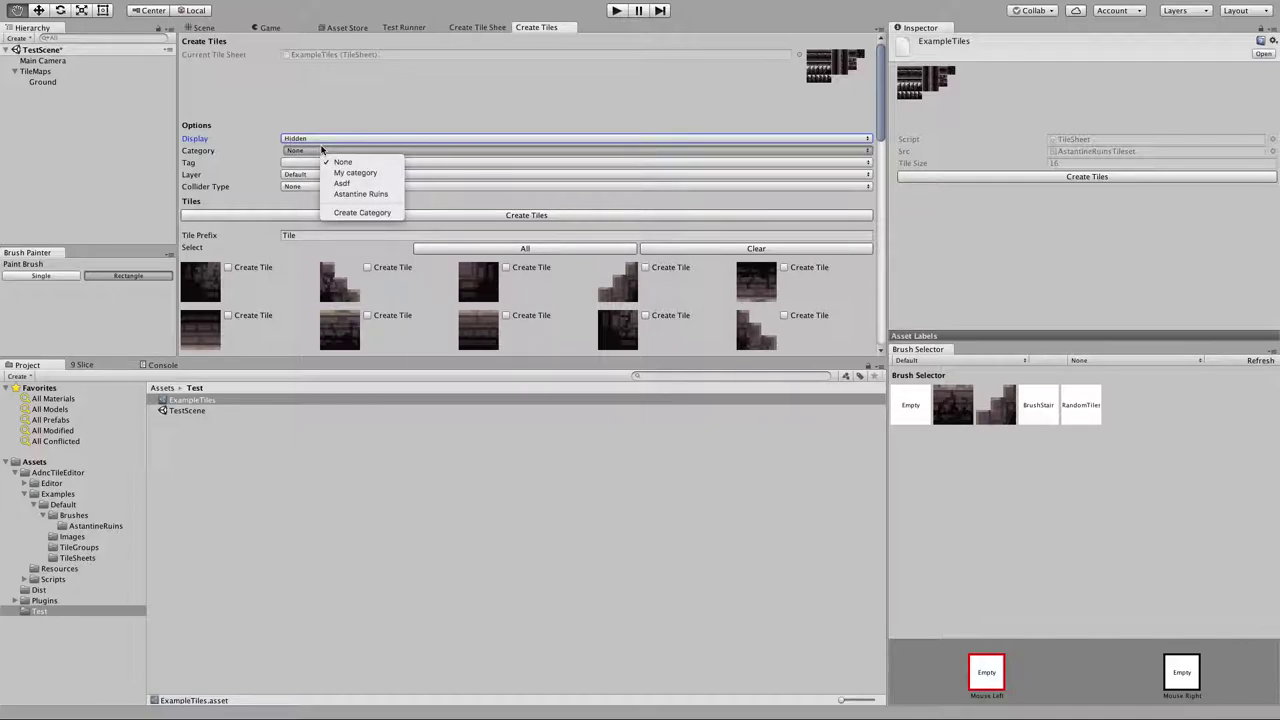
pyautogui.click(365, 195)
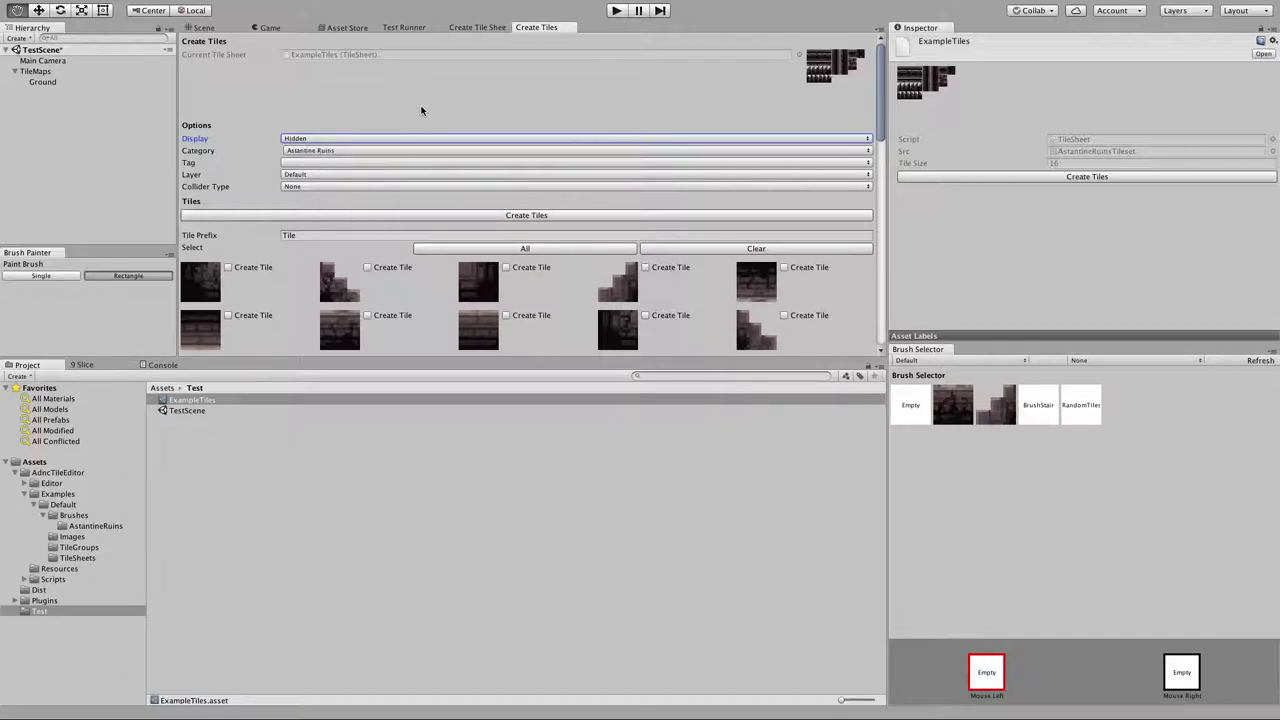
# Put the tiles on the Ground layer with a Square collider type.
pyautogui.click(351, 163)
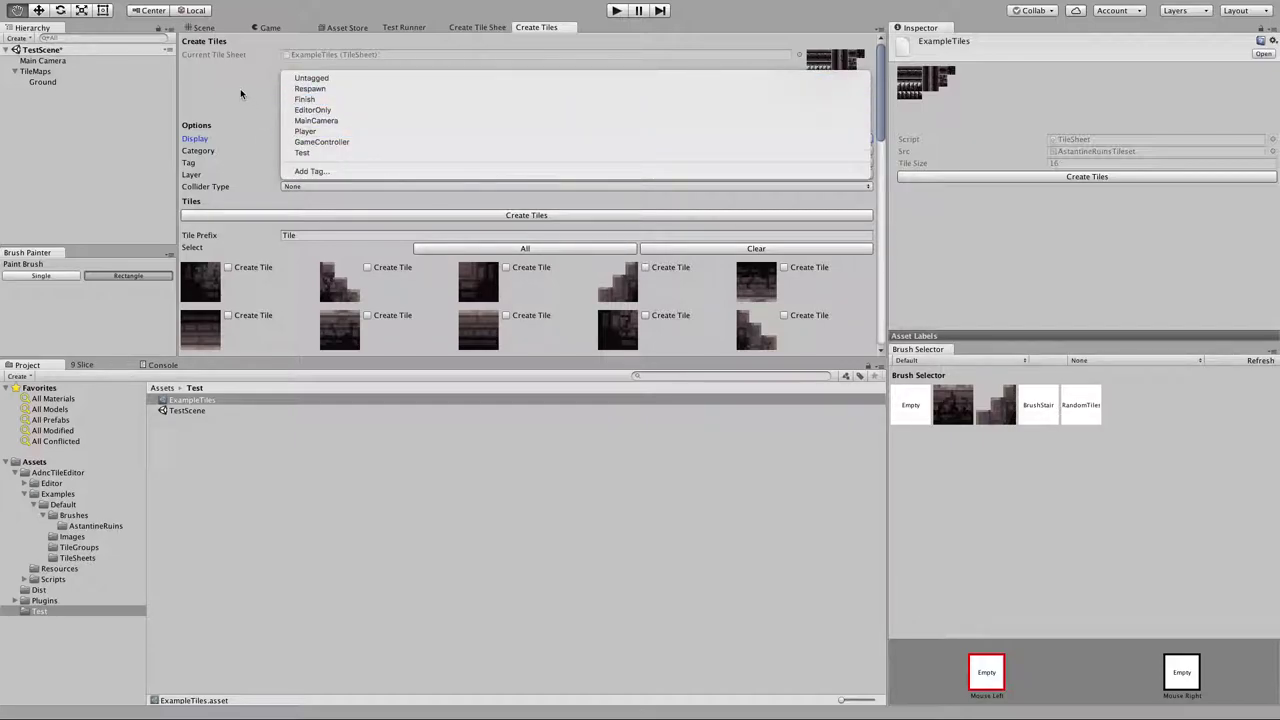
pyautogui.click(231, 86)
pyautogui.click(316, 175)
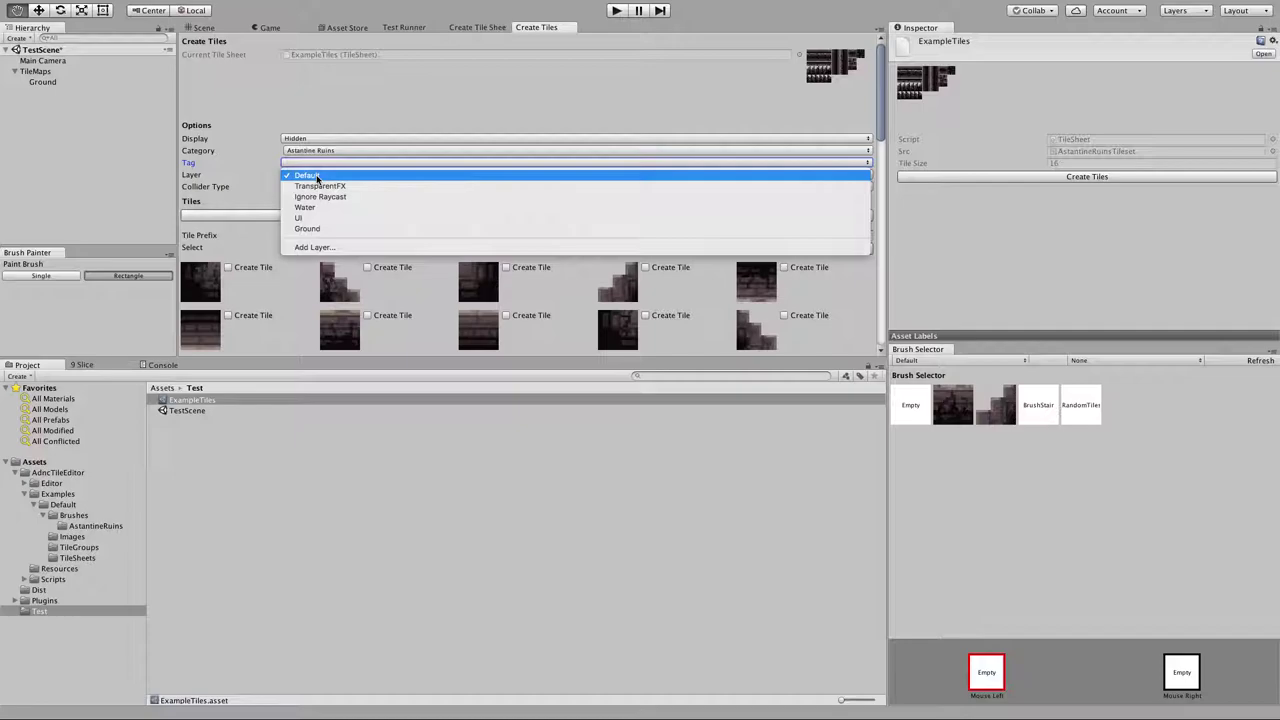
pyautogui.click(321, 229)
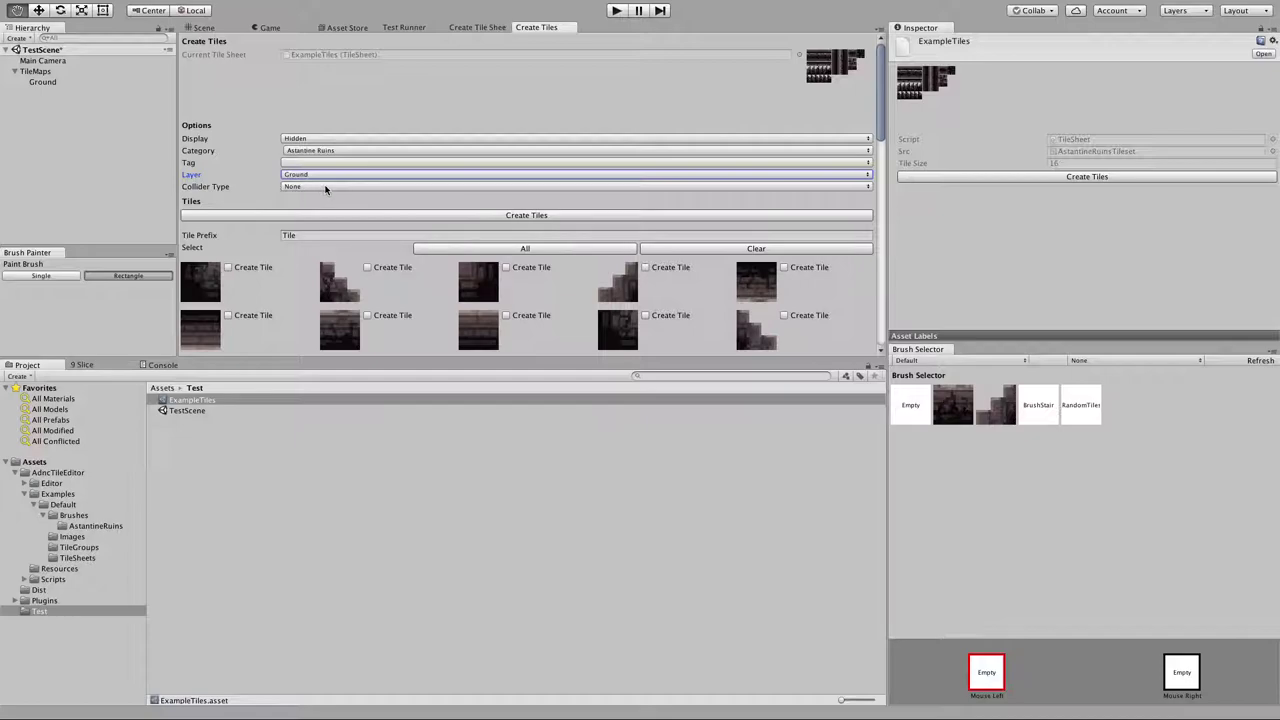
pyautogui.click(325, 189)
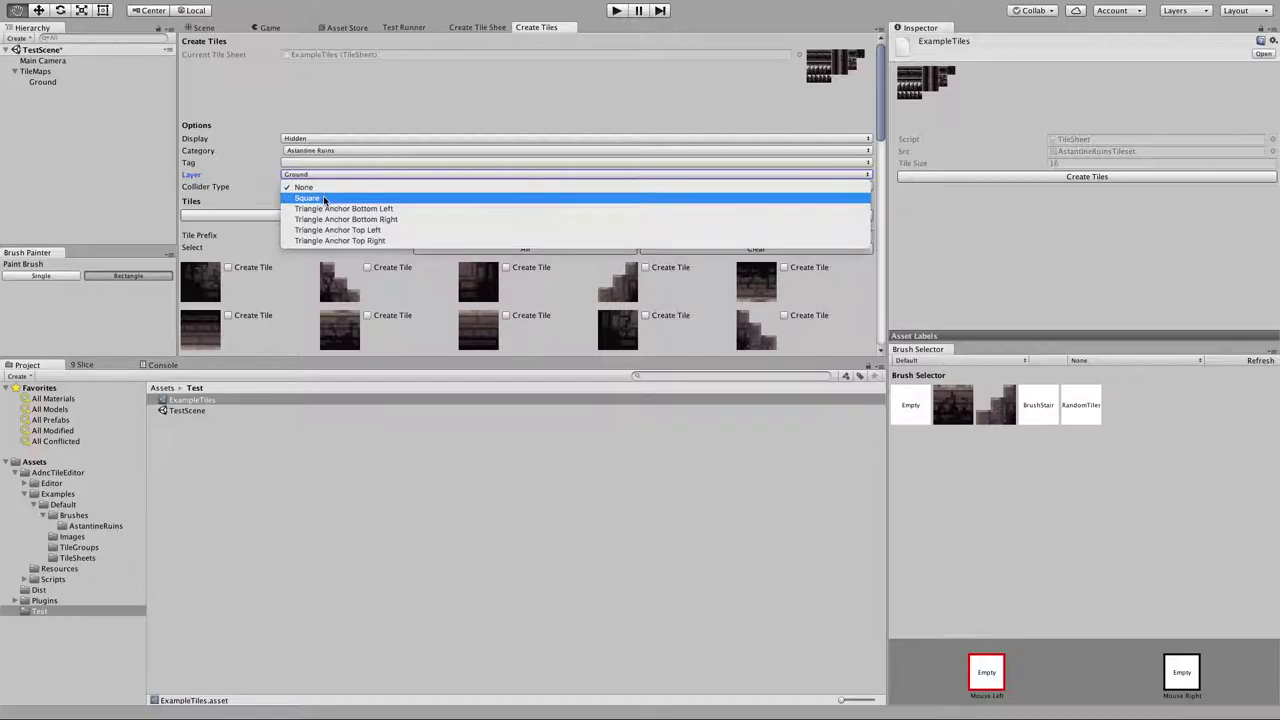
pyautogui.click(323, 200)
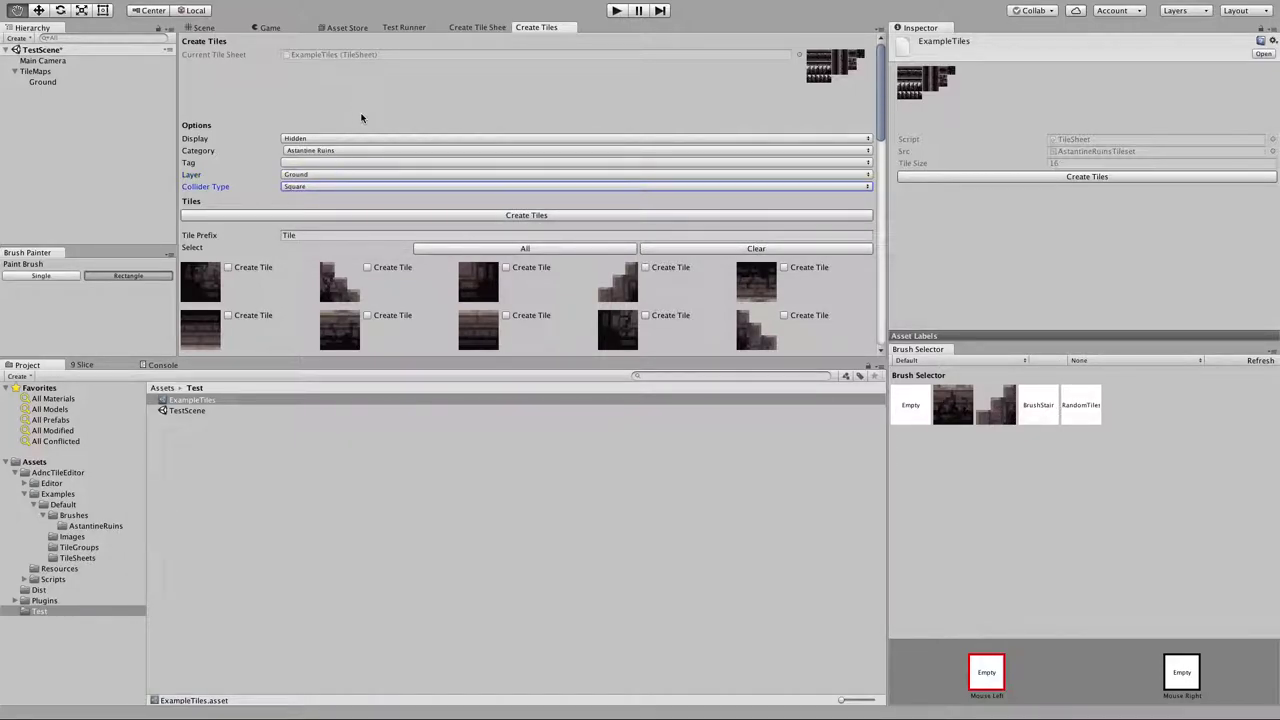
pyautogui.scroll(-3, 776, 265)
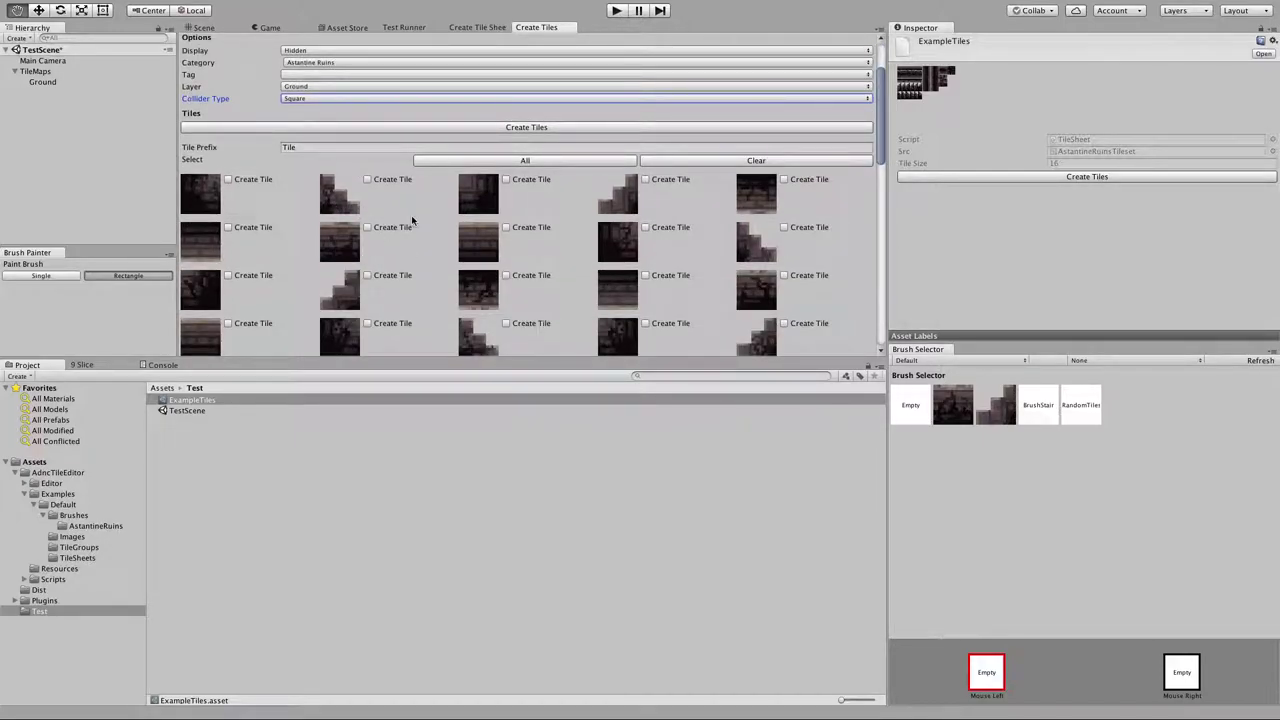
# Change the Tile Prefix to Ground.
pyautogui.scroll(-3, 404, 220)
pyautogui.scroll(4, 404, 220)
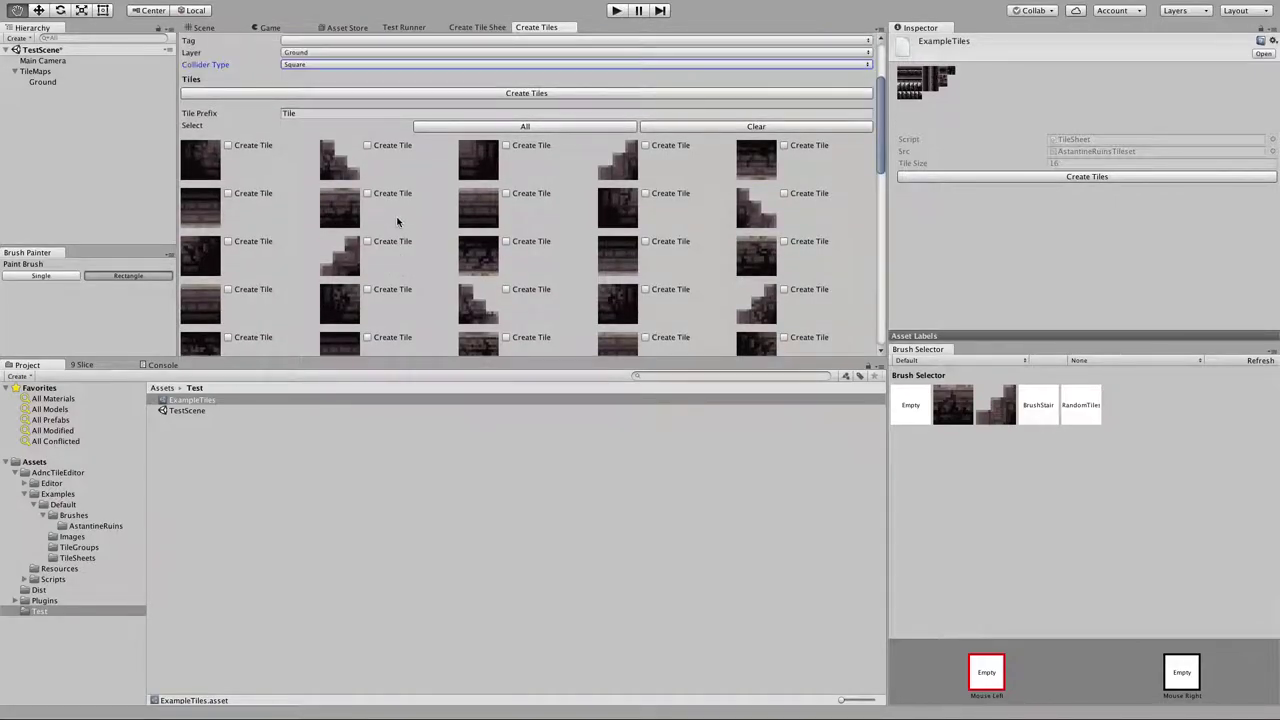
pyautogui.scroll(1, 300, 185)
pyautogui.click(322, 191)
pyautogui.write('Ground')
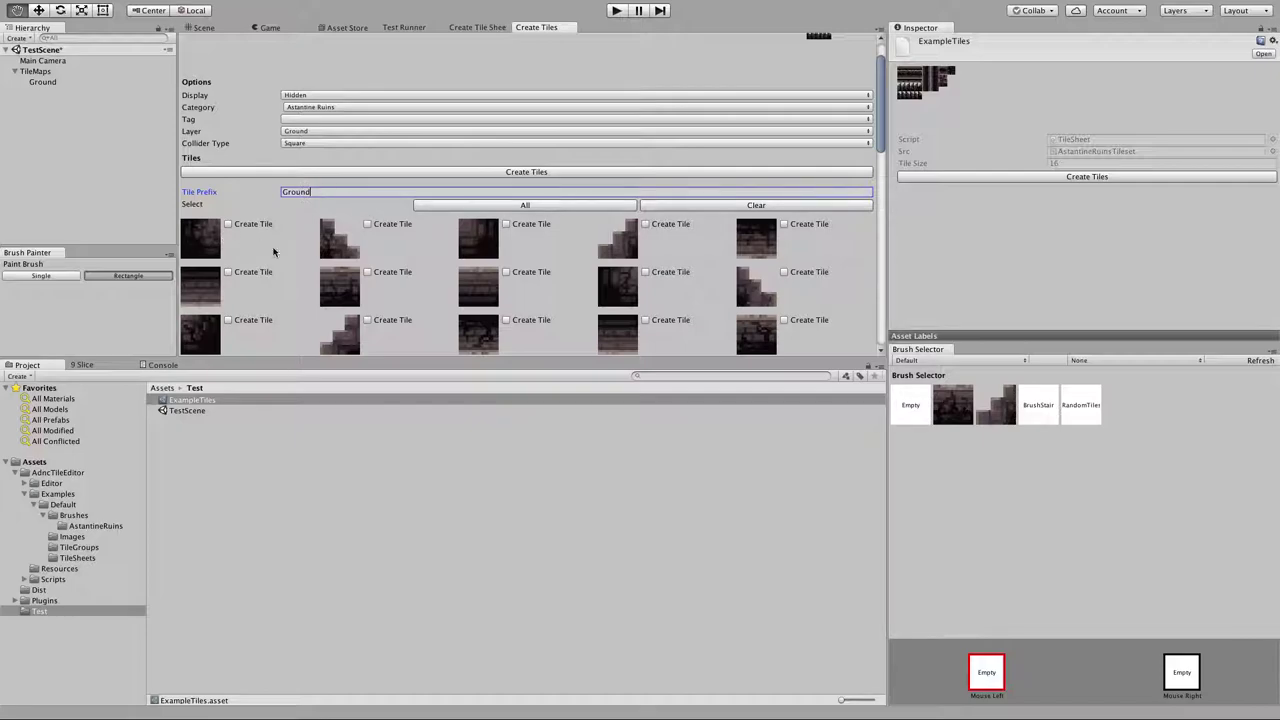
# Tick Create Tile on the middle tile, the right-most tile in row 3 and the first tile in row 4.
pyautogui.scroll(-1, 426, 292)
pyautogui.click(540, 241)
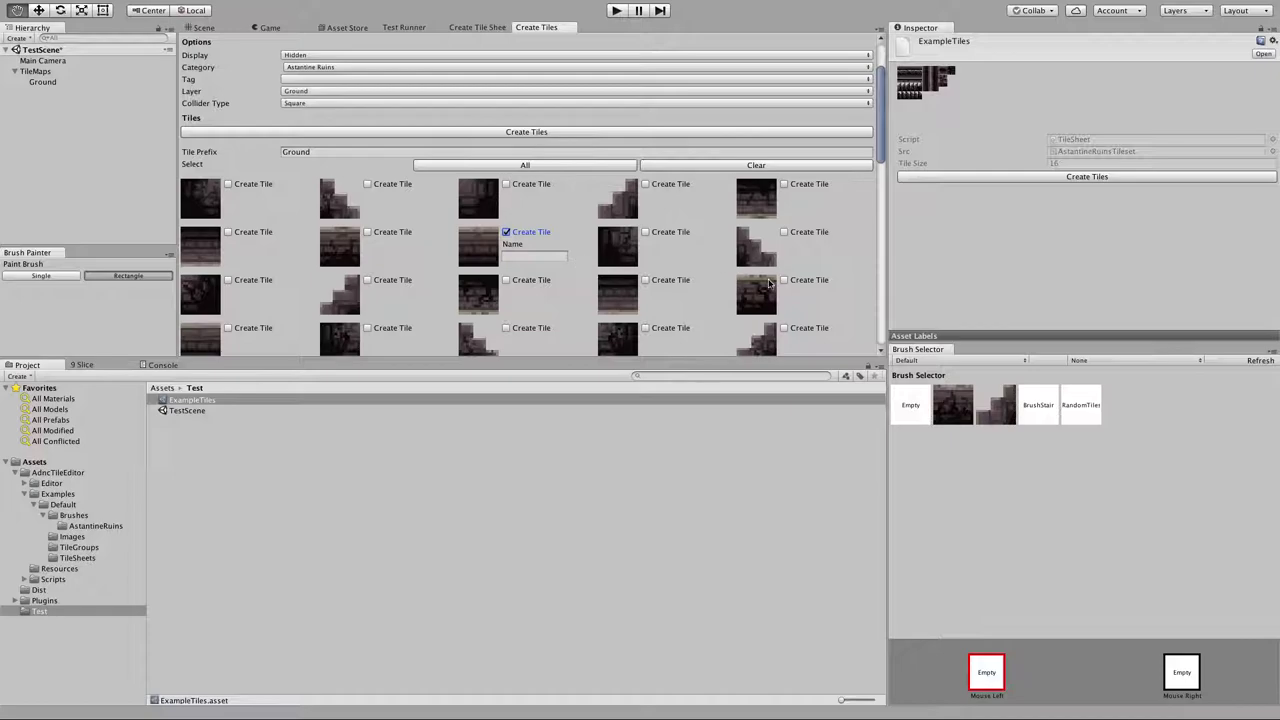
pyautogui.click(797, 284)
pyautogui.scroll(-3, 287, 307)
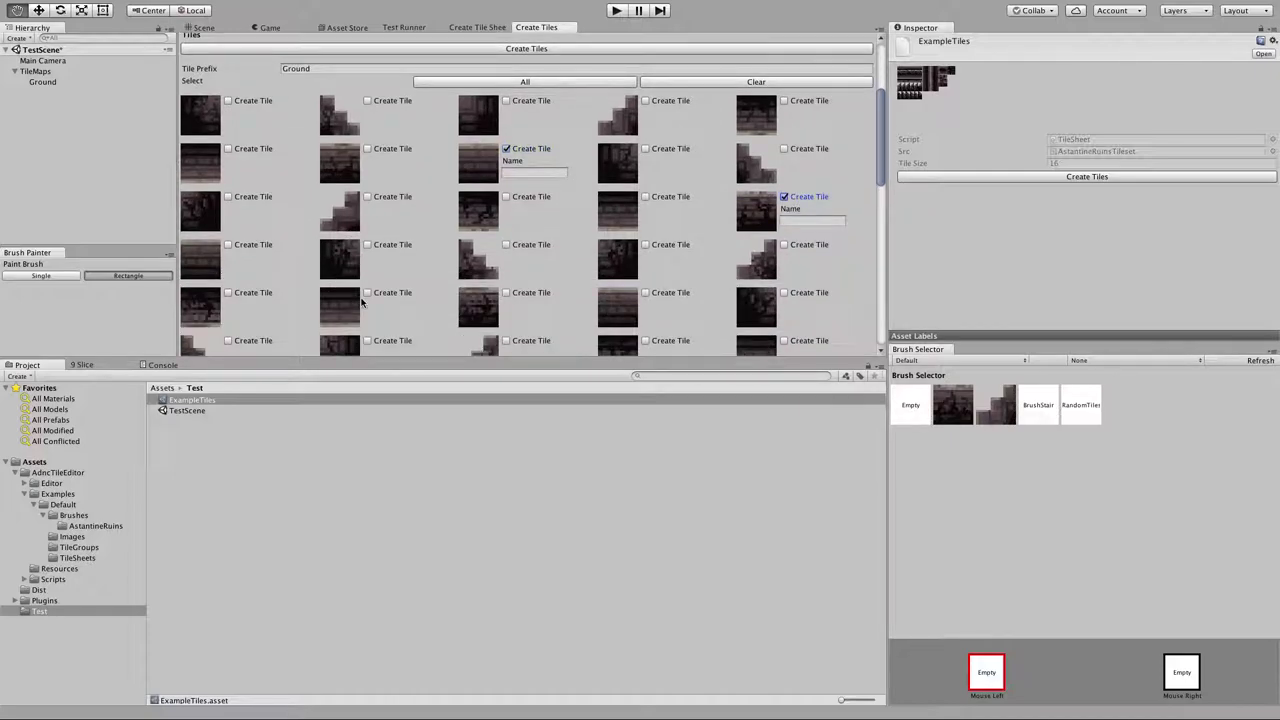
pyautogui.click(240, 205)
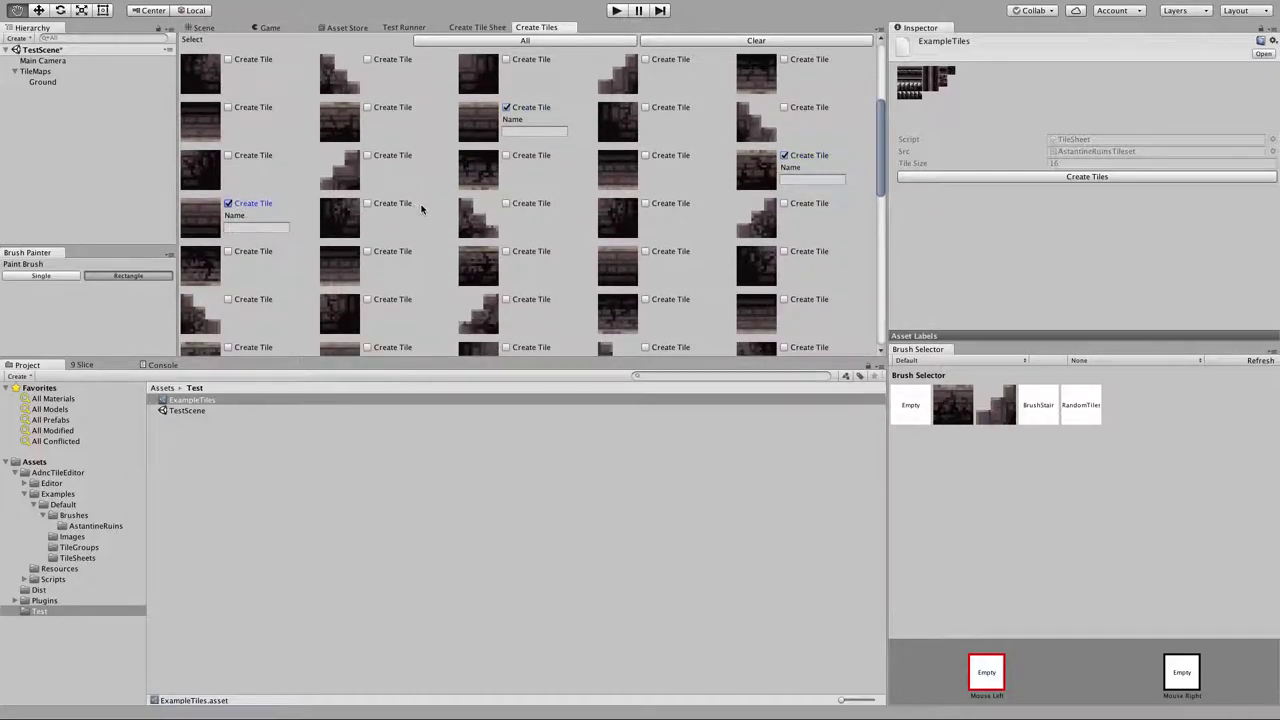
pyautogui.scroll(1, 423, 206)
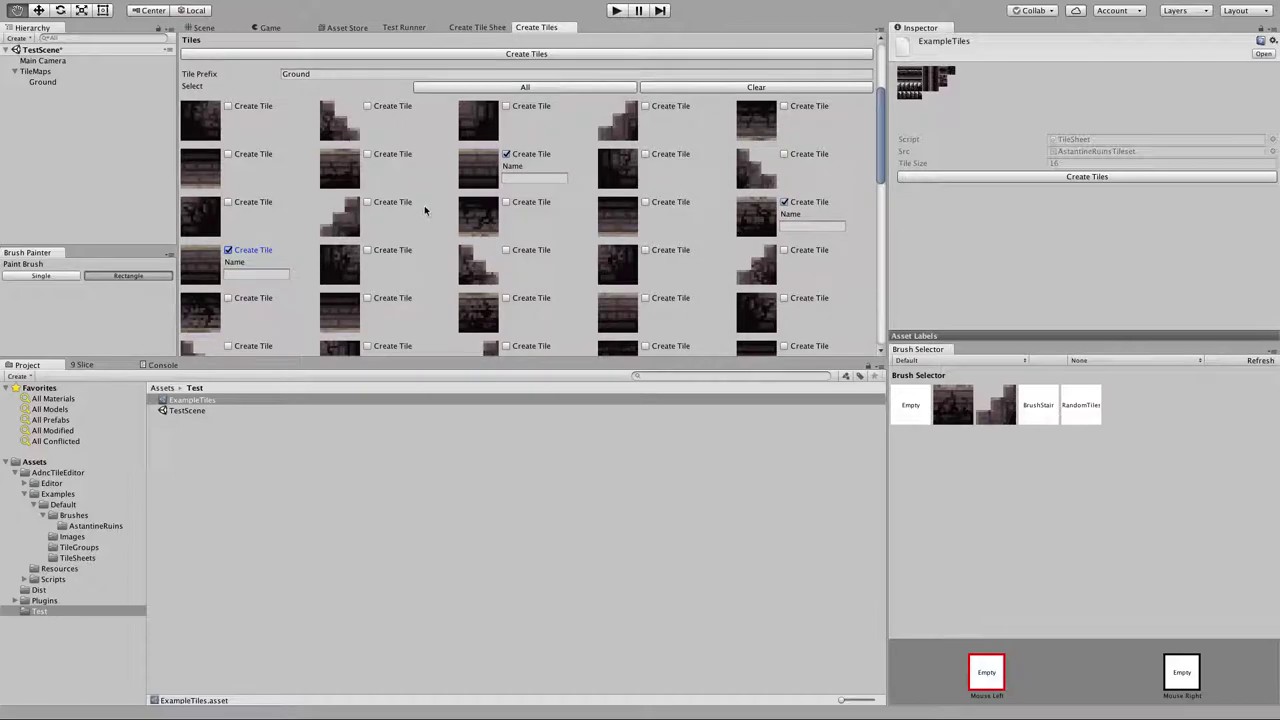
# Tick the third tile in row 1 and the first tile in row 3, naming them Inner.
pyautogui.click(527, 107)
pyautogui.click(533, 129)
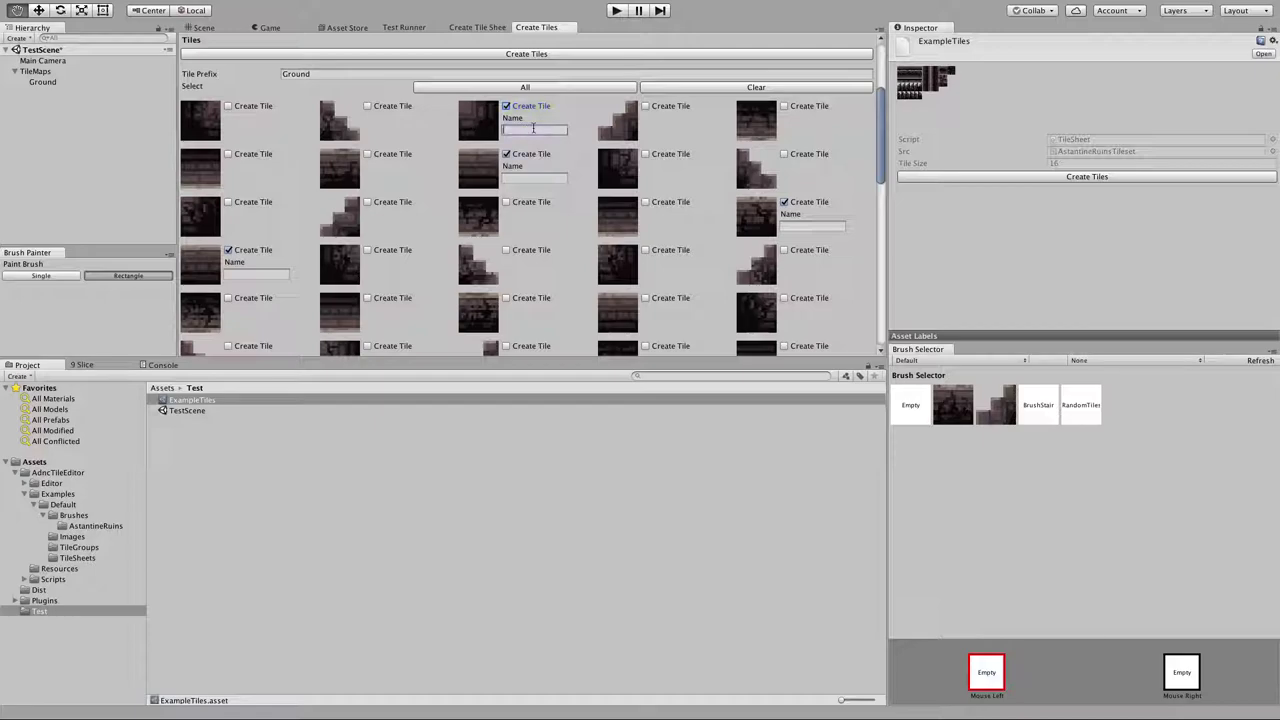
pyautogui.write('Inner')
pyautogui.click(291, 73)
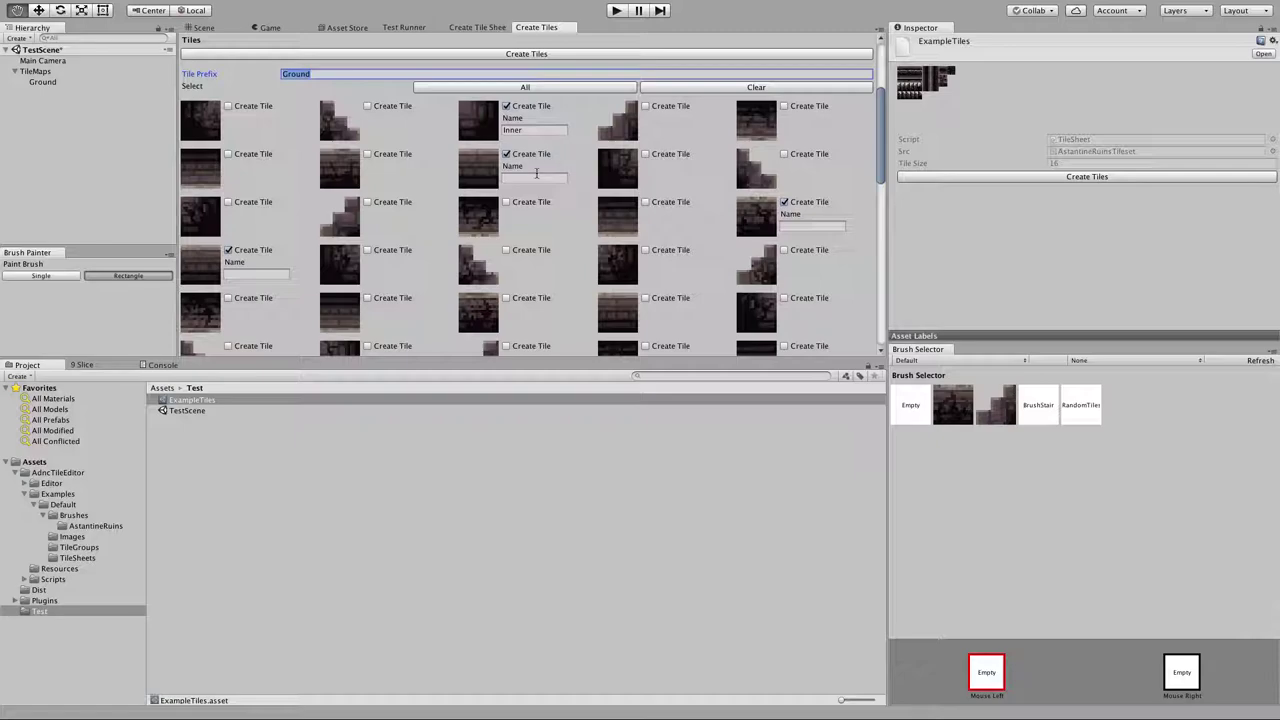
pyautogui.scroll(-3, 463, 233)
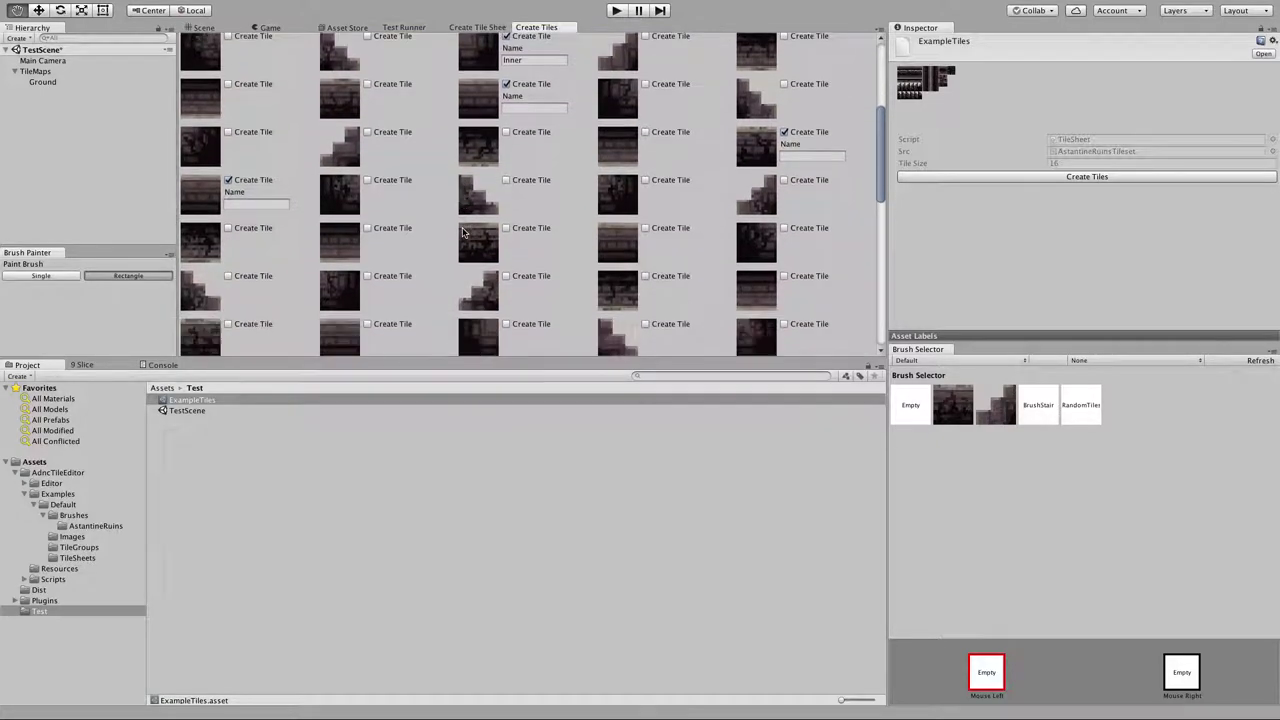
pyautogui.scroll(-15, 463, 233)
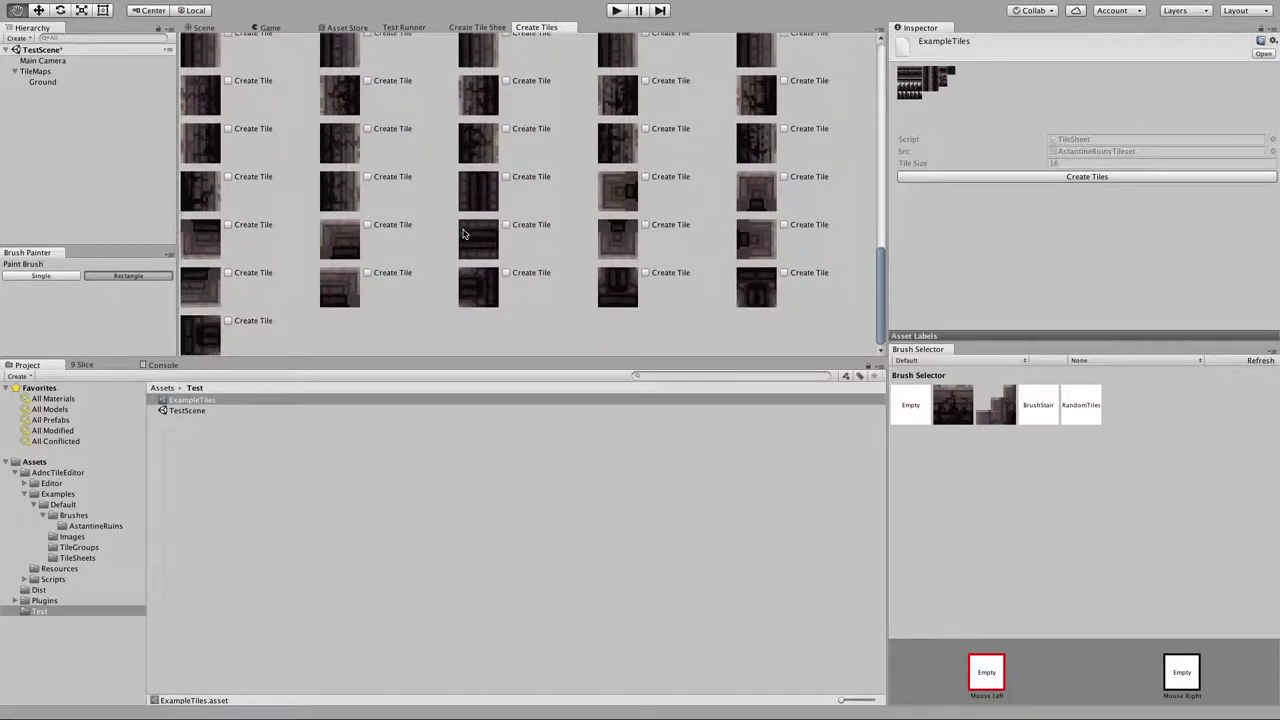
pyautogui.scroll(15, 534, 220)
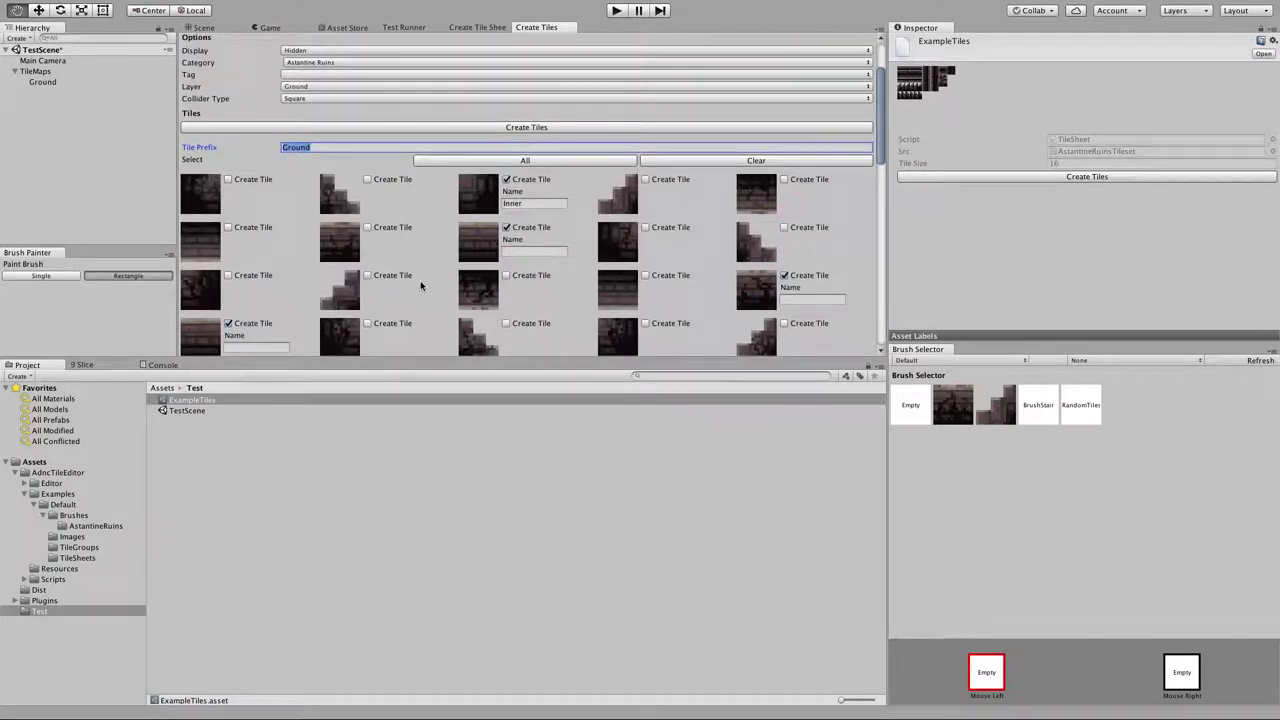
pyautogui.click(255, 278)
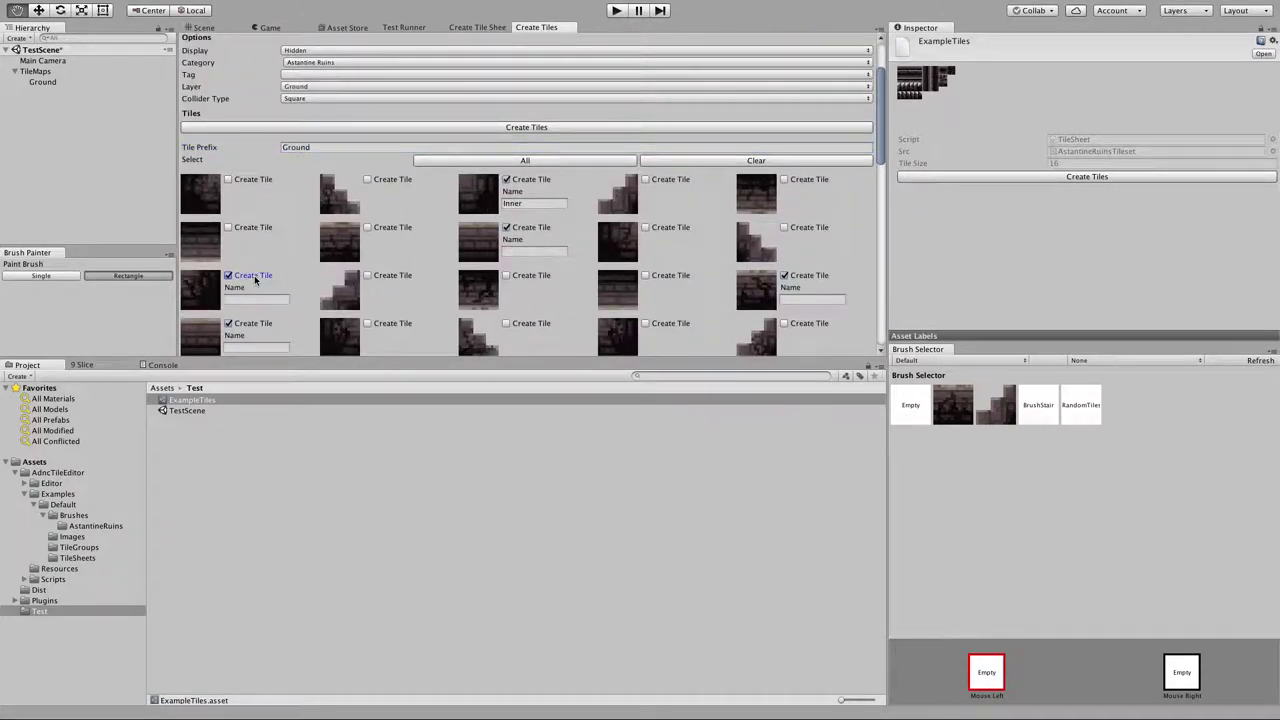
pyautogui.click(255, 299)
# Create the ticked tiles and expand ExampleTiles in the Project window.
pyautogui.click(519, 167)
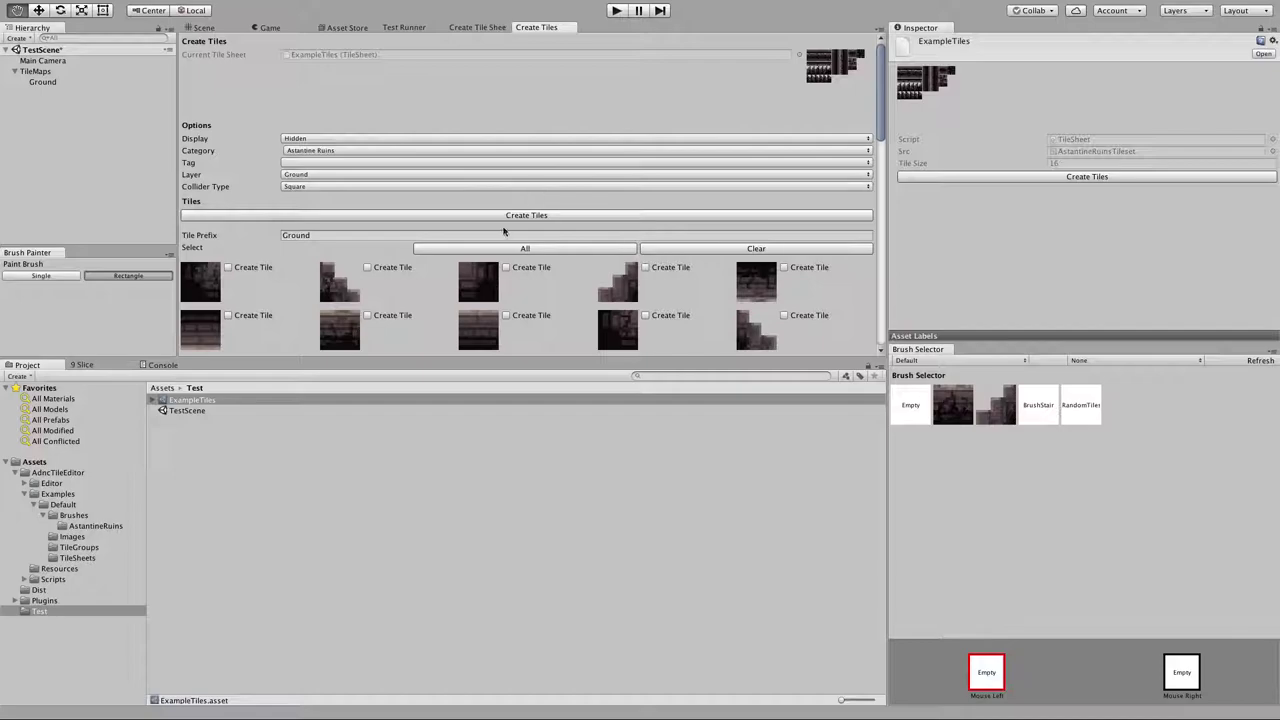
pyautogui.scroll(-3, 506, 234)
pyautogui.scroll(3, 556, 260)
pyautogui.click(155, 401)
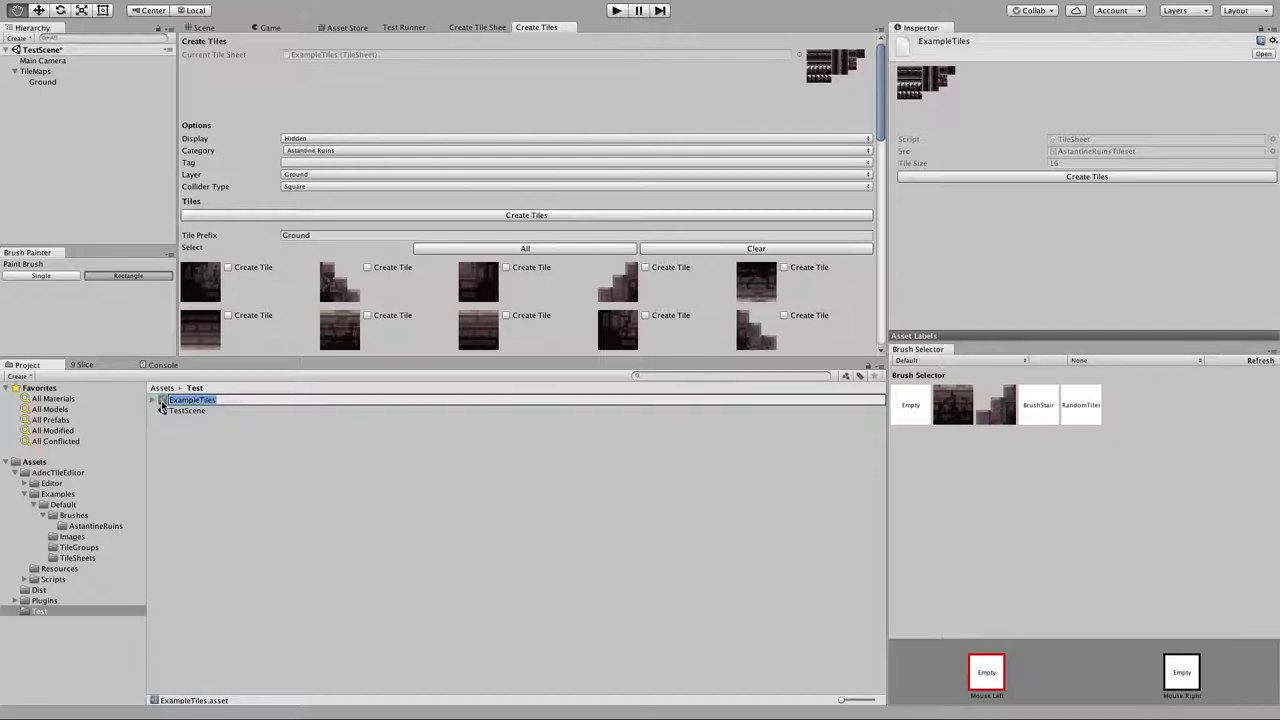
pyautogui.click(170, 404)
pyautogui.click(152, 399)
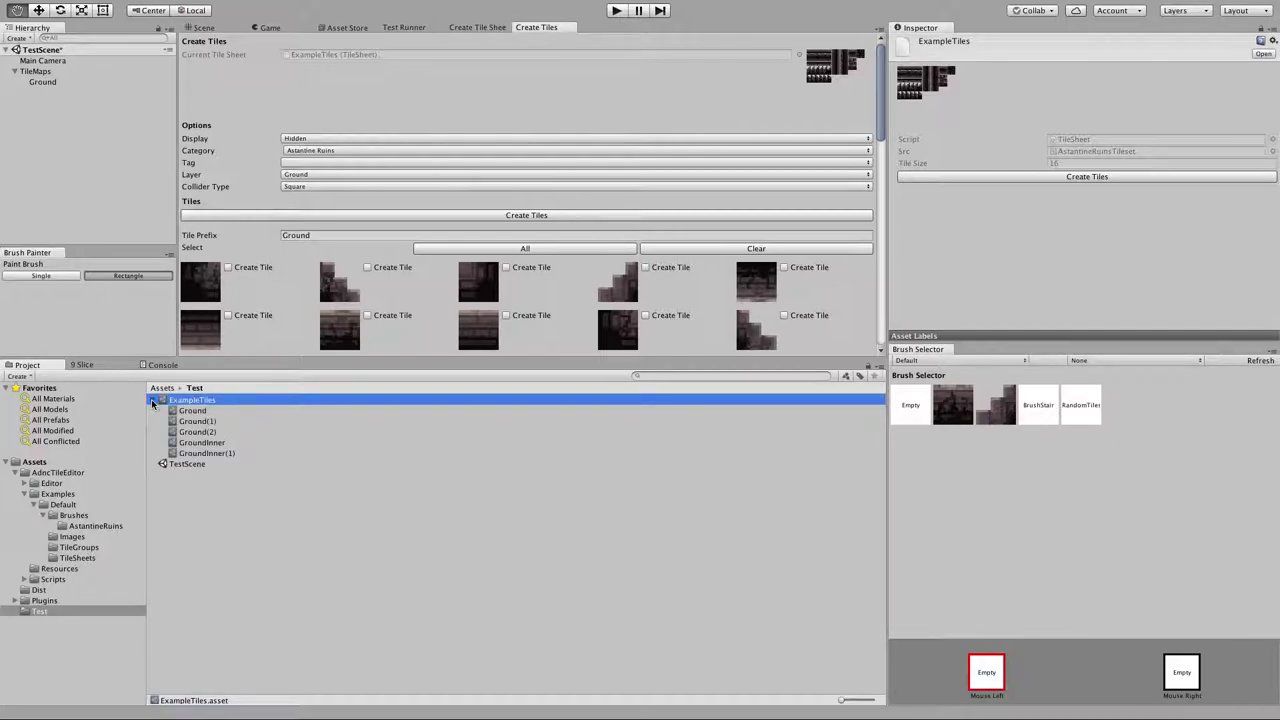
# Inspect the new Ground, Ground(1) and Ground(2) tiles one by one.
pyautogui.click(238, 410)
pyautogui.click(240, 421)
pyautogui.click(240, 430)
pyautogui.click(234, 421)
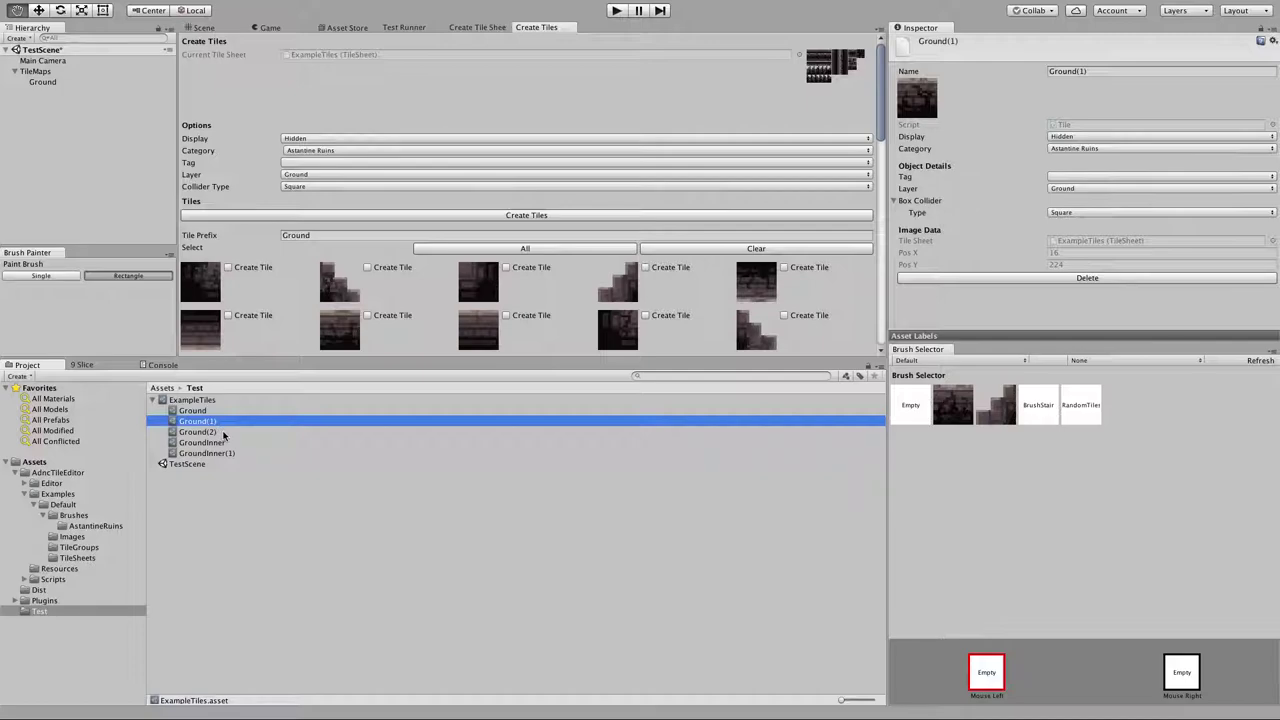
pyautogui.click(224, 432)
pyautogui.press('Up')
pyautogui.press('Up')
pyautogui.press('Down')
pyautogui.press('Down')
pyautogui.press('Down')
pyautogui.press('Down')
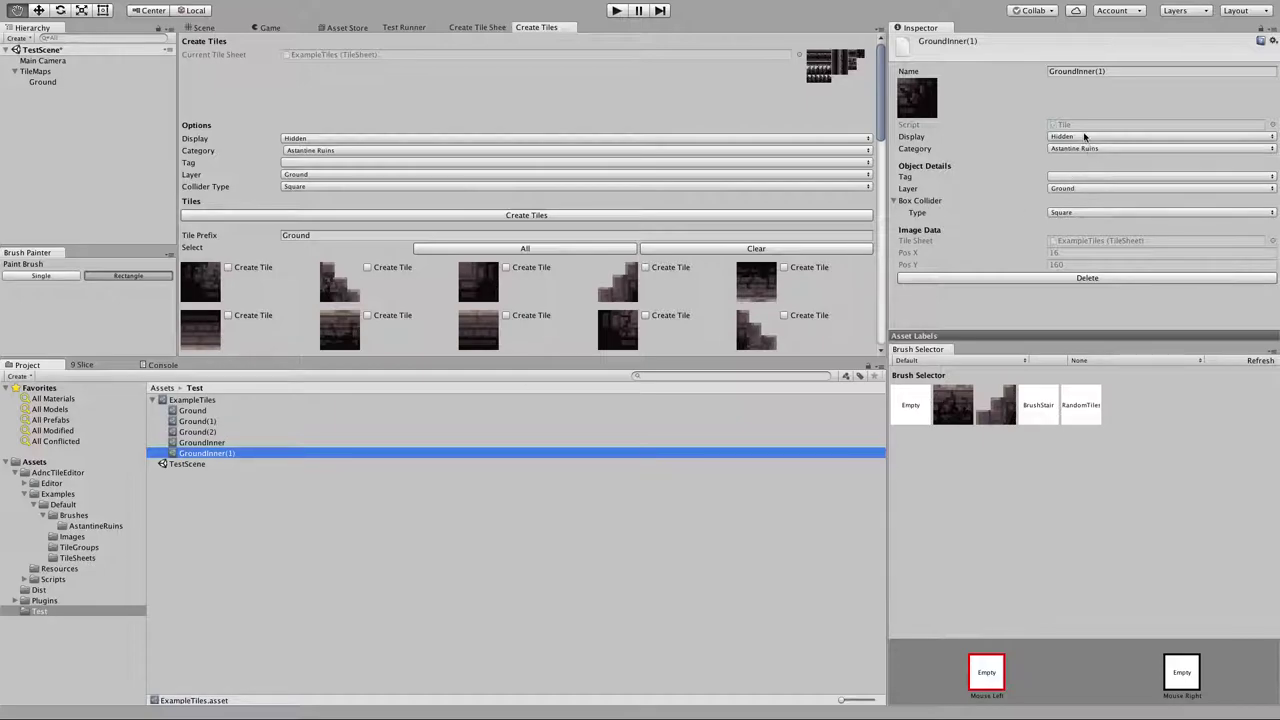
pyautogui.click(228, 409)
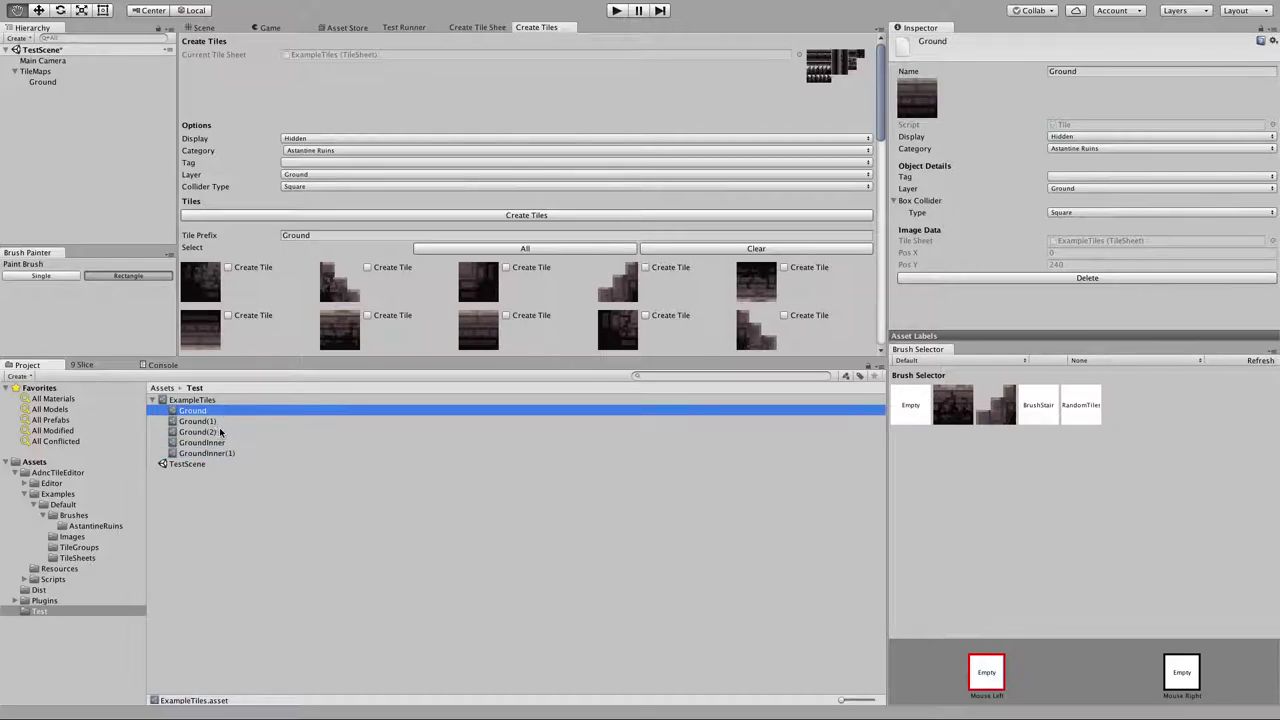
pyautogui.keyDown('shift'); pyautogui.click(233, 429); pyautogui.keyUp('shift')
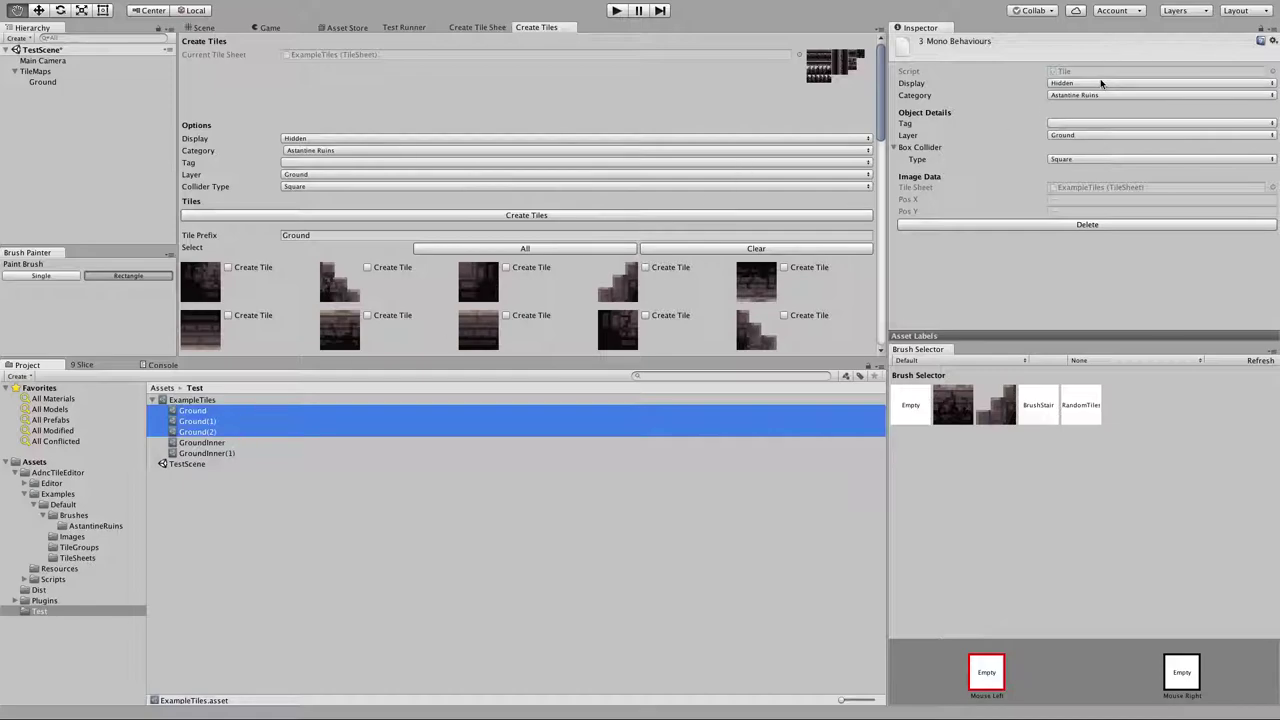
pyautogui.click(1087, 158)
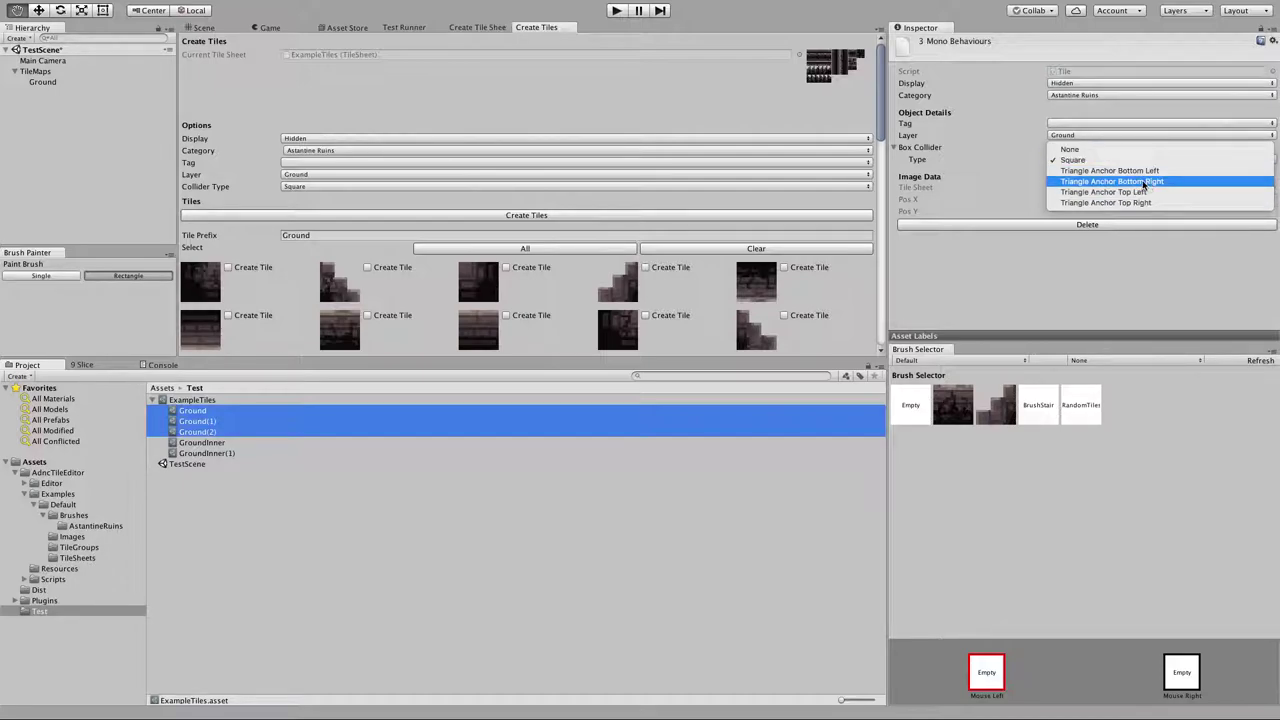
pyautogui.click(983, 310)
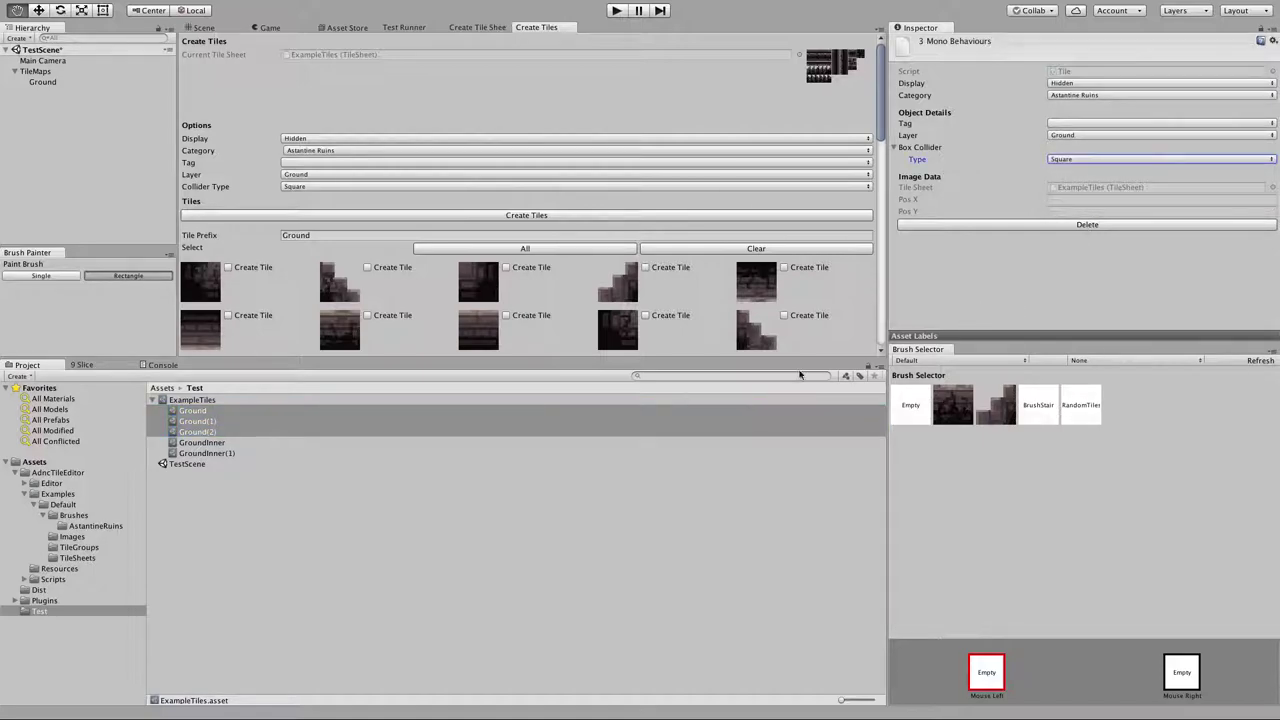
pyautogui.click(202, 442)
pyautogui.click(229, 410)
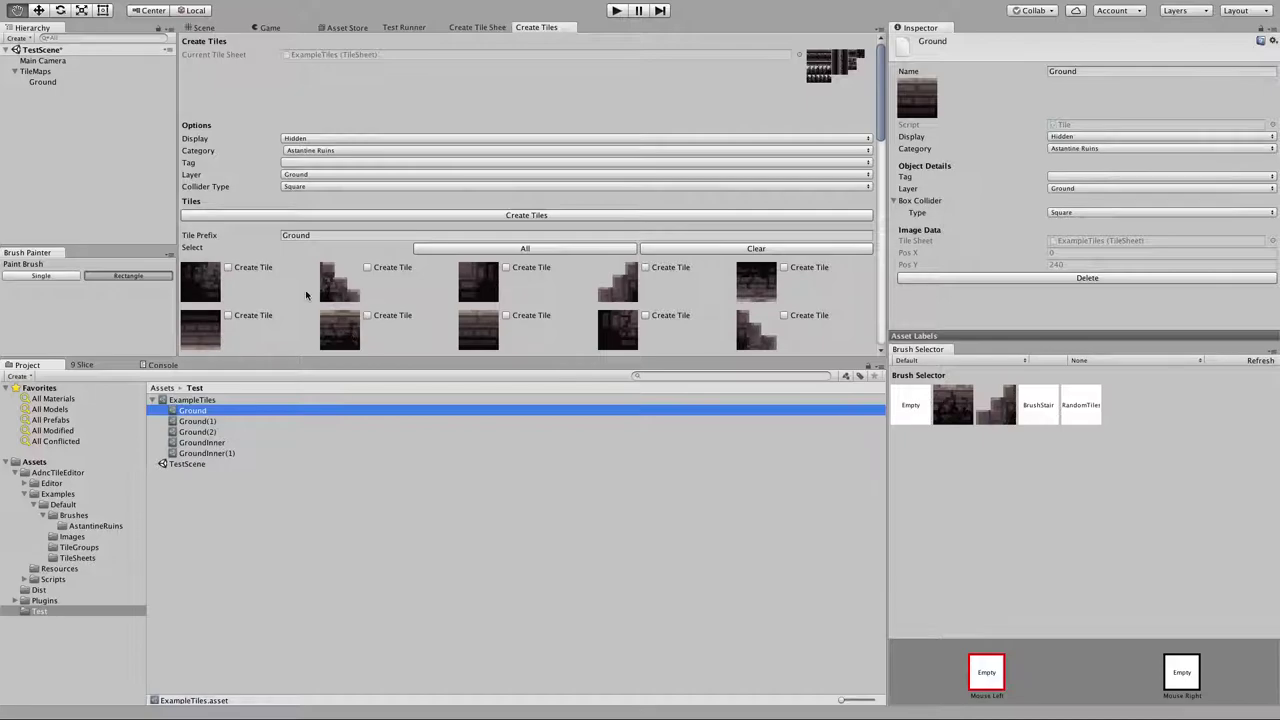
pyautogui.scroll(-2, 398, 214)
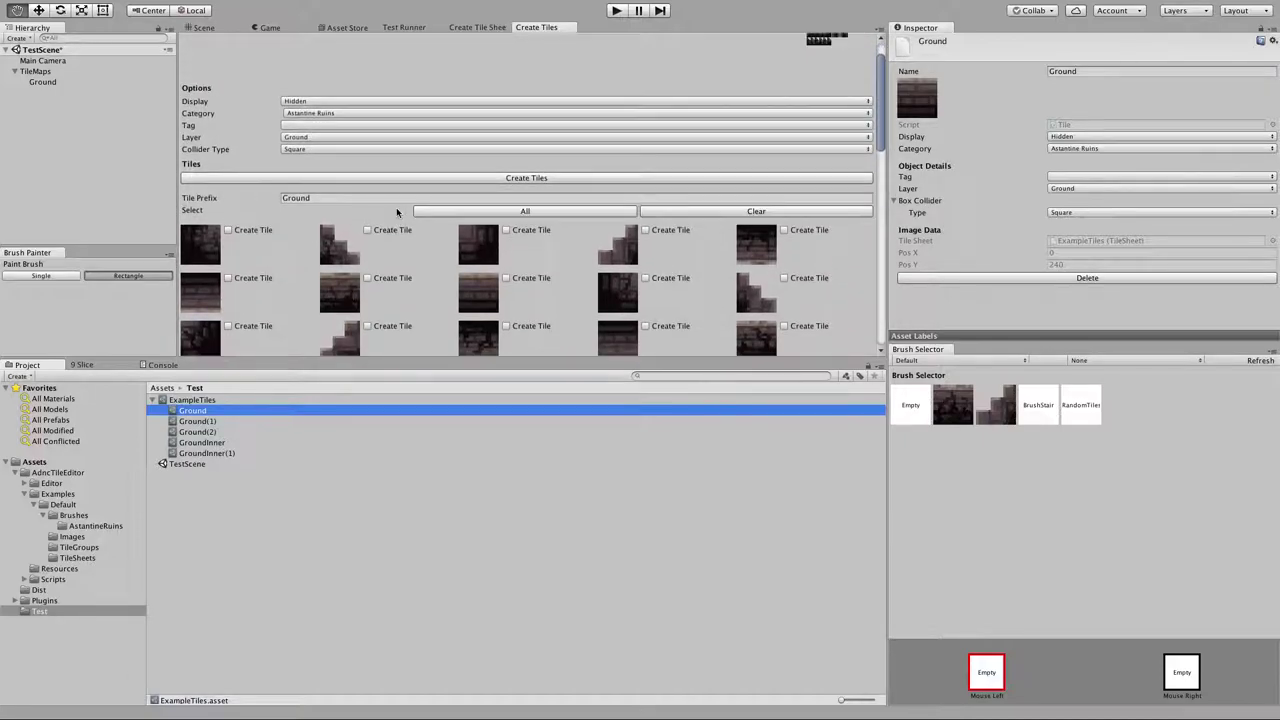
pyautogui.scroll(1, 398, 254)
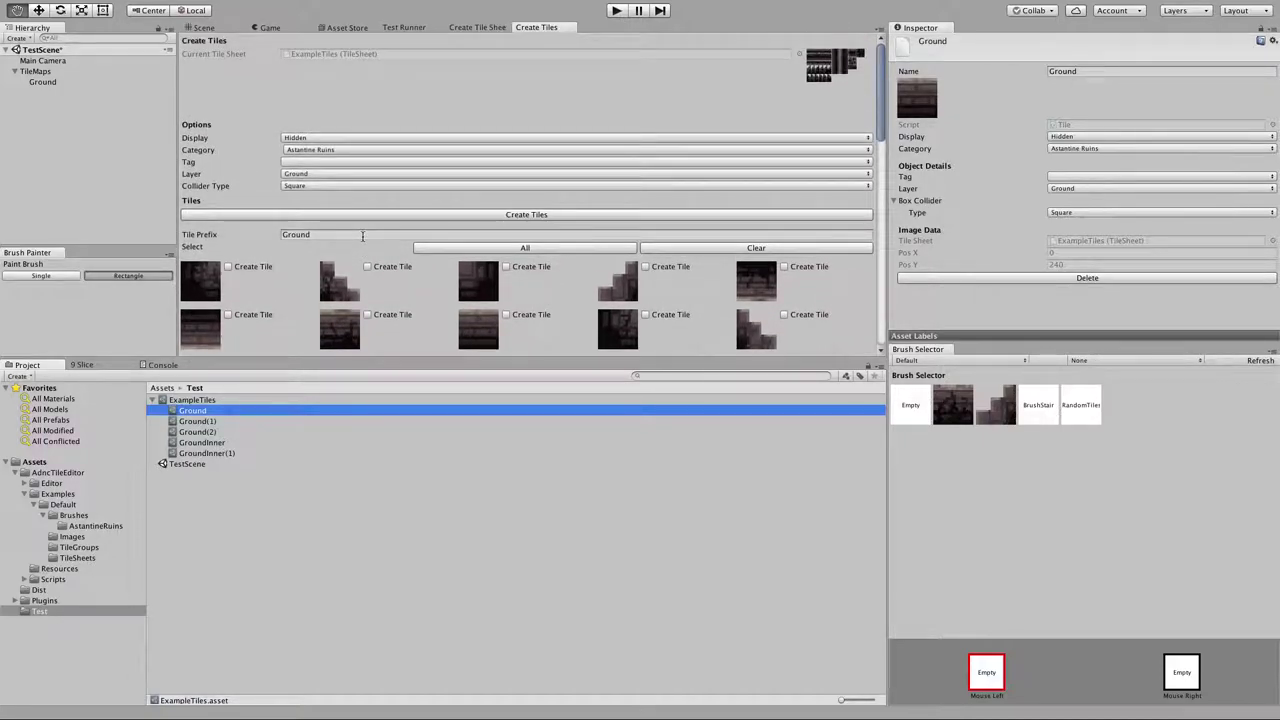
# Set the collider type to Triangle Anchor Bottom Left and the tile prefix to Stair.
pyautogui.click(319, 186)
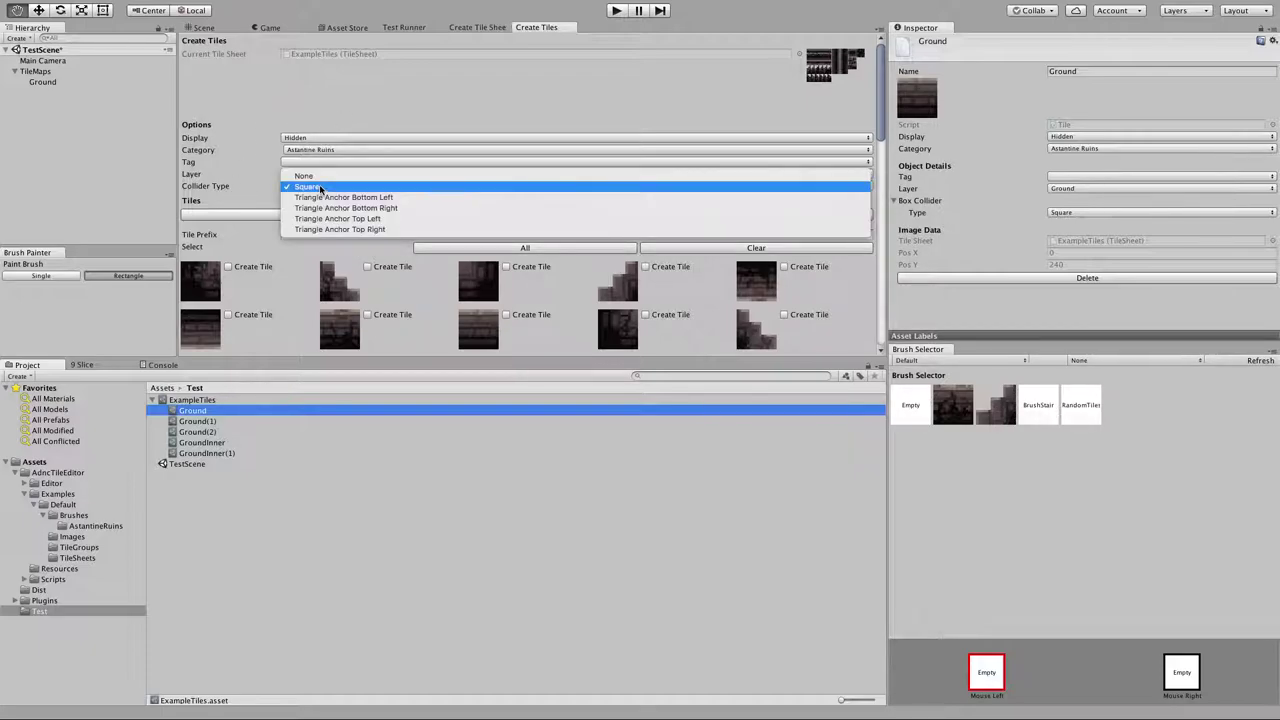
pyautogui.click(374, 199)
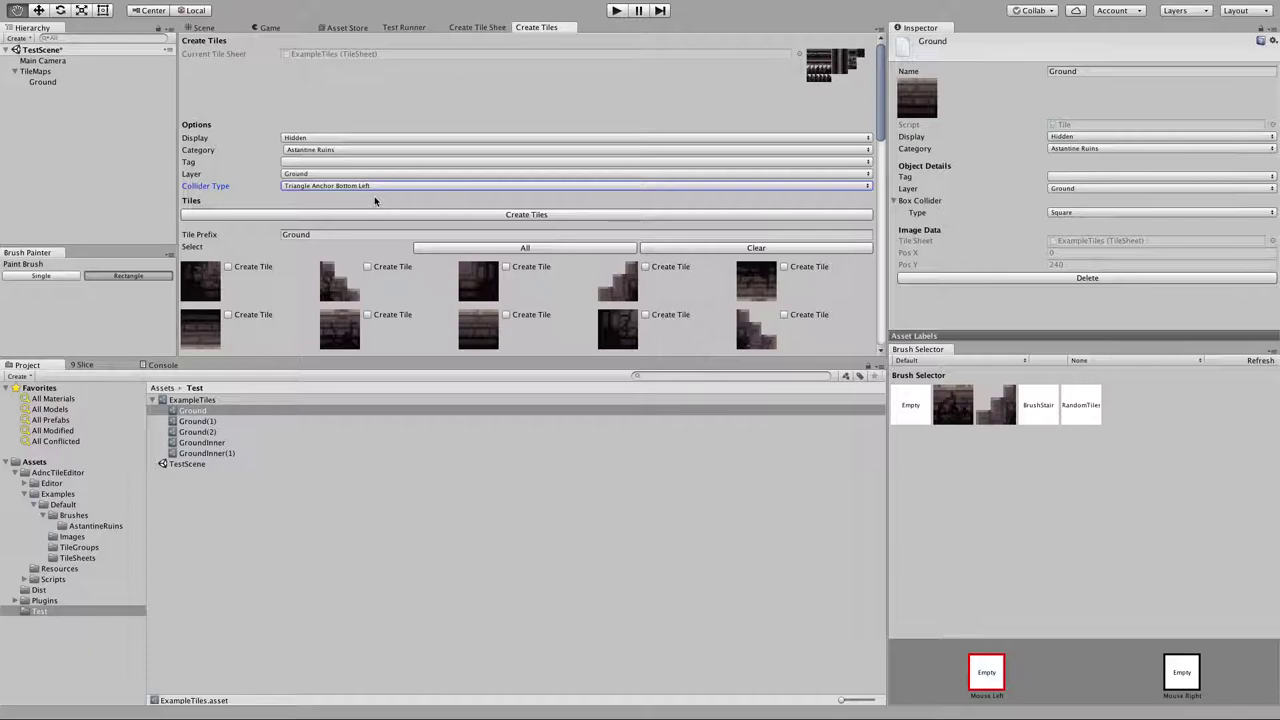
pyautogui.click(331, 234)
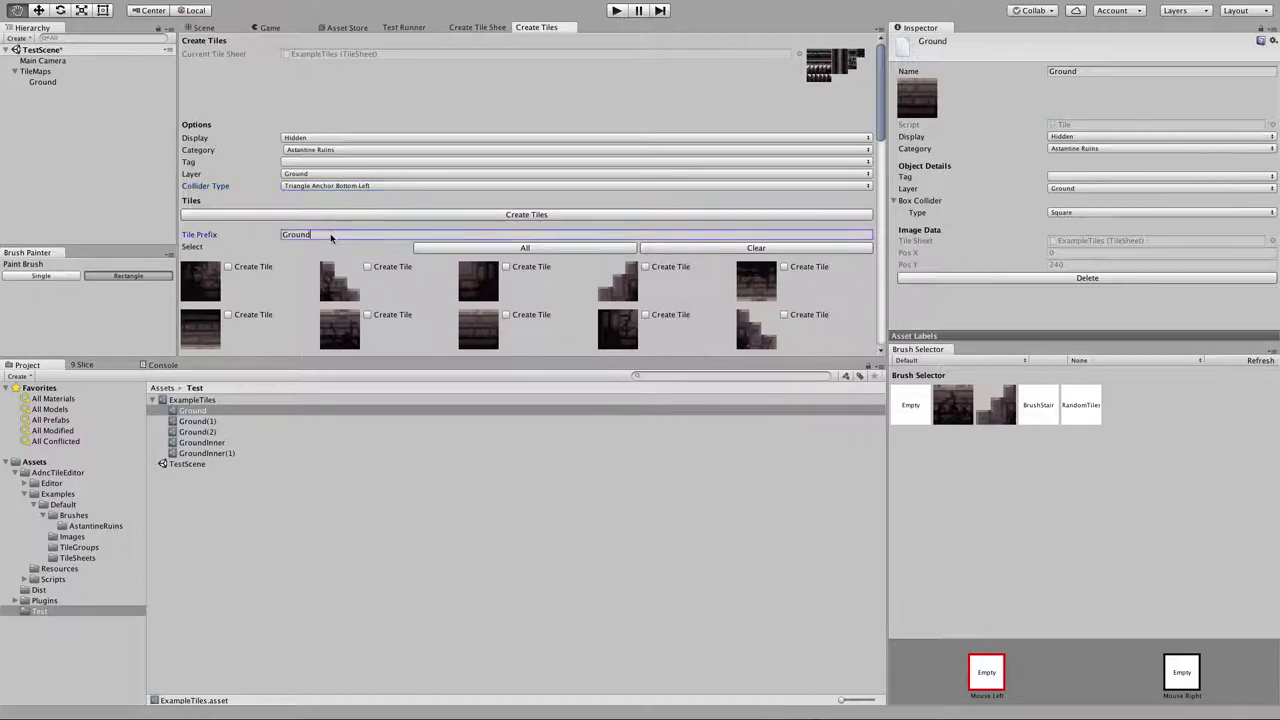
pyautogui.write('Stairs')
pyautogui.press('BackSpace')
pyautogui.scroll(-1, 392, 244)
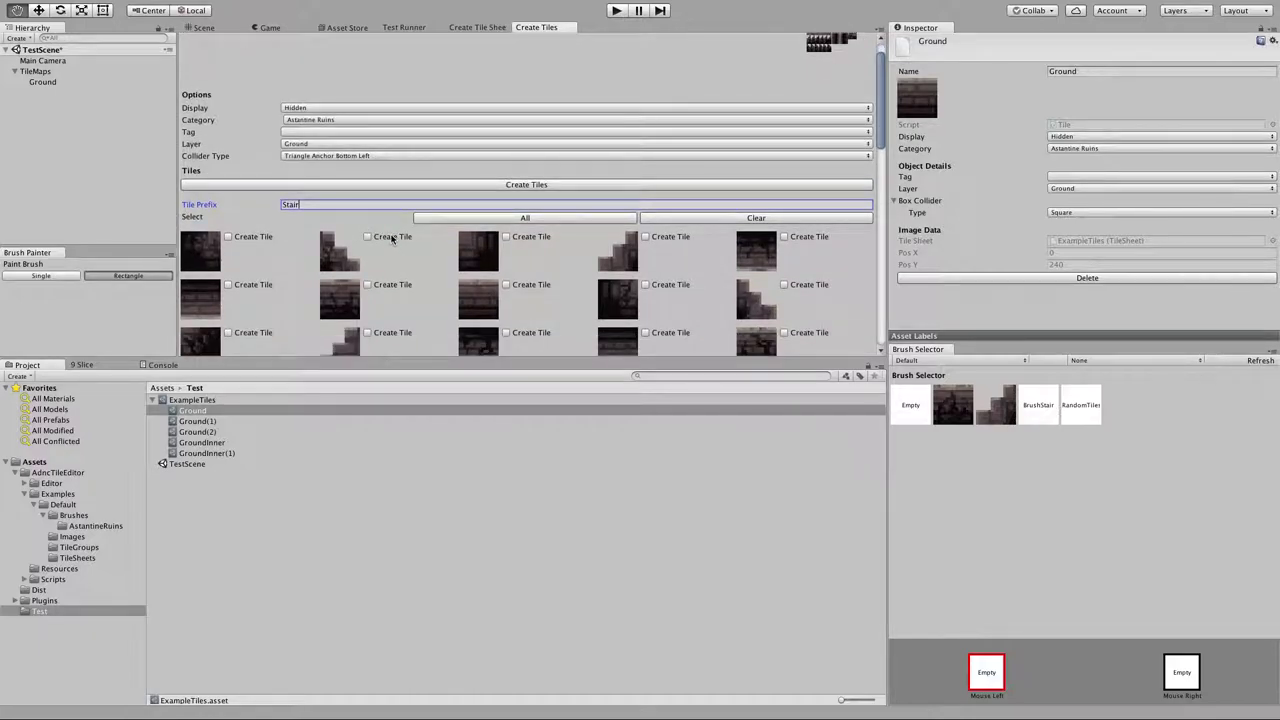
pyautogui.scroll(-5, 392, 240)
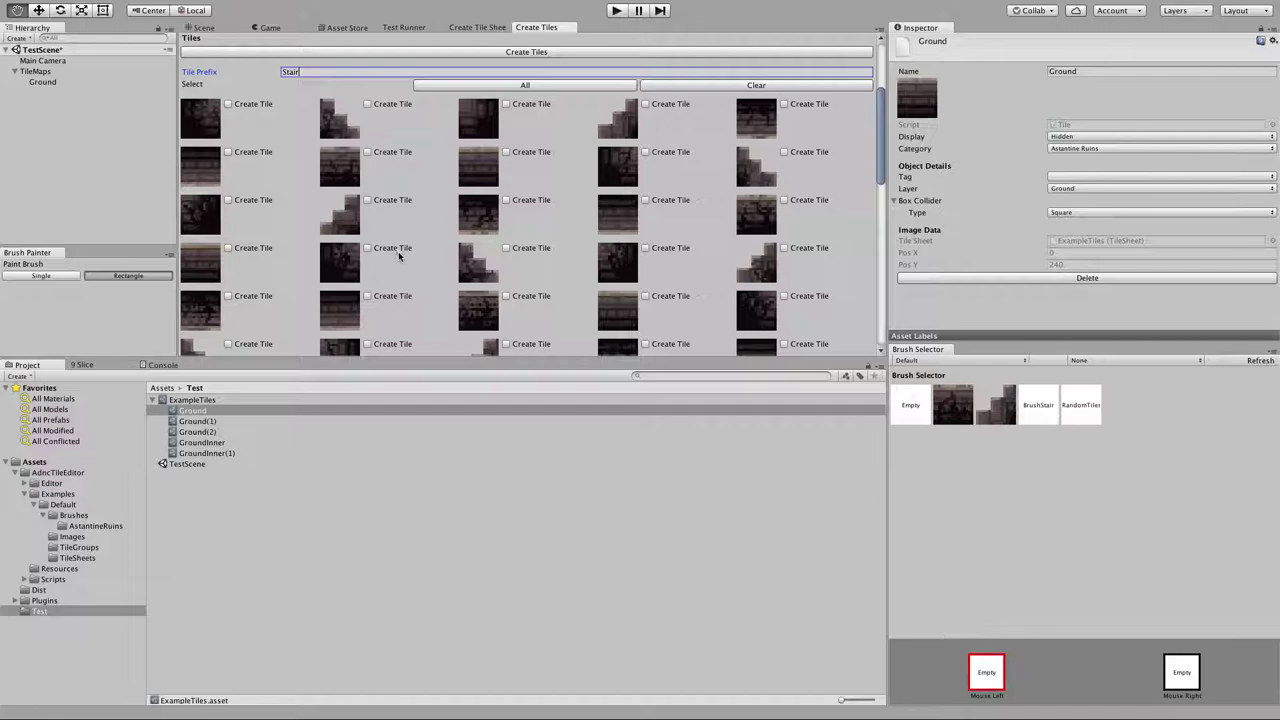
# Tick Create Tile on the five stair sprites in the grid.
pyautogui.click(378, 104)
pyautogui.click(527, 250)
pyautogui.scroll(-4, 527, 250)
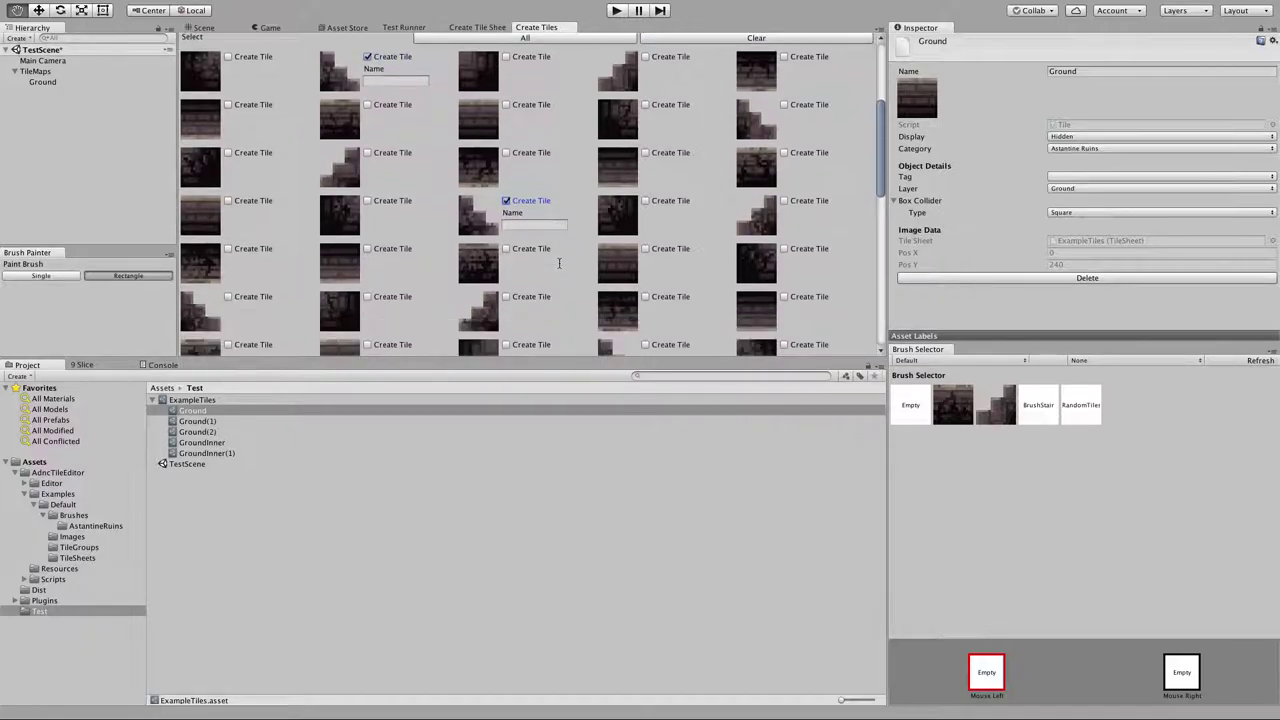
pyautogui.click(242, 247)
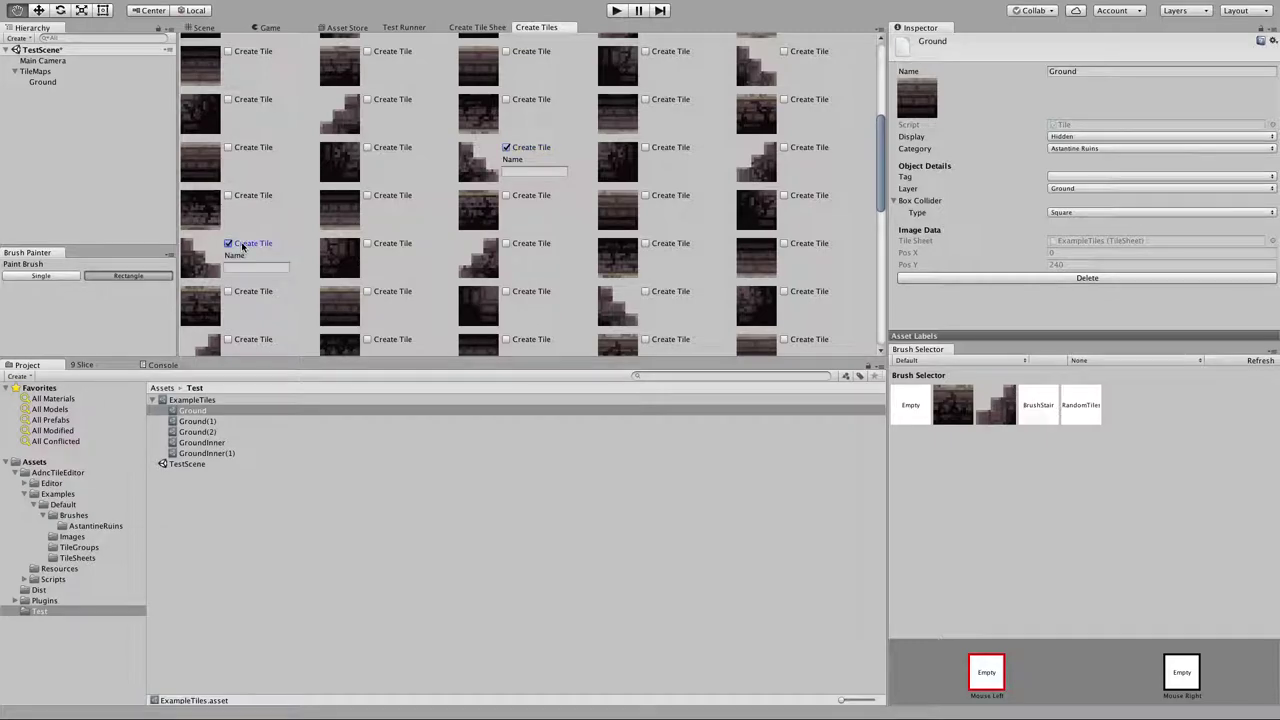
pyautogui.scroll(-4, 242, 247)
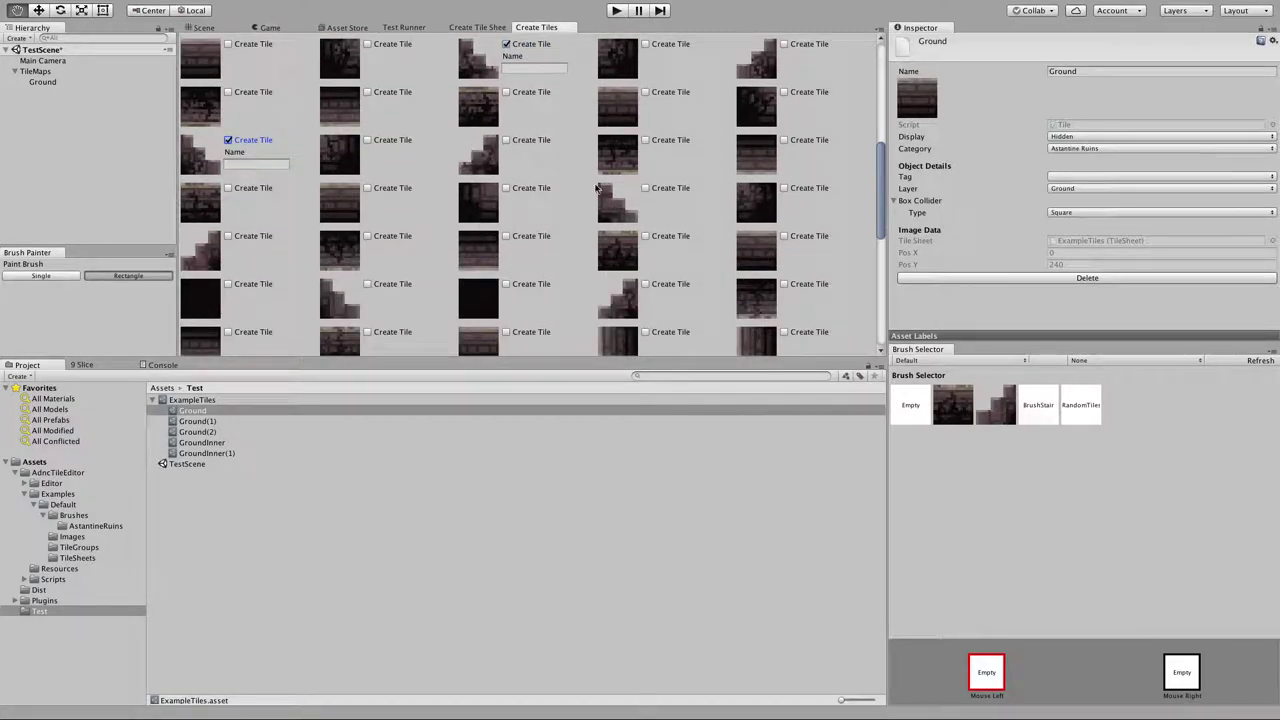
pyautogui.click(647, 189)
pyautogui.click(367, 284)
# Generate the five ticked stair tiles as new assets.
pyautogui.scroll(-8, 465, 290)
pyautogui.scroll(10, 463, 298)
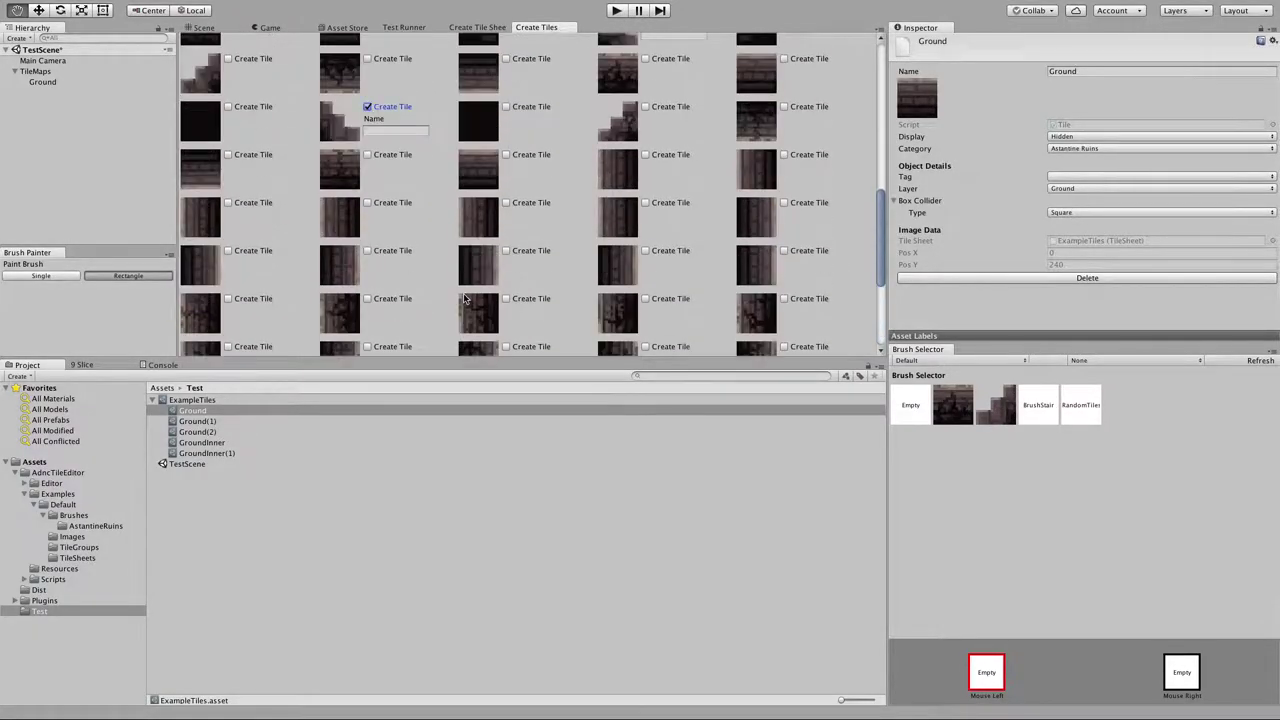
pyautogui.scroll(-4, 463, 298)
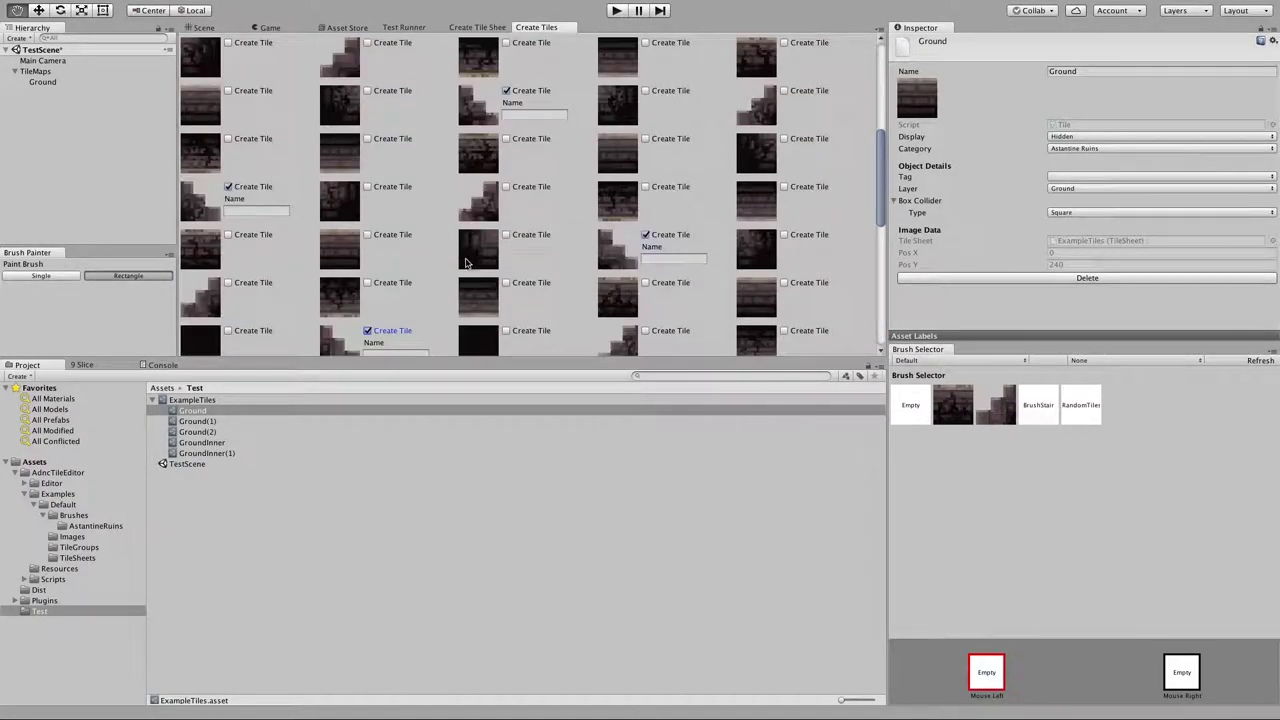
pyautogui.scroll(-3, 472, 262)
pyautogui.scroll(4, 480, 255)
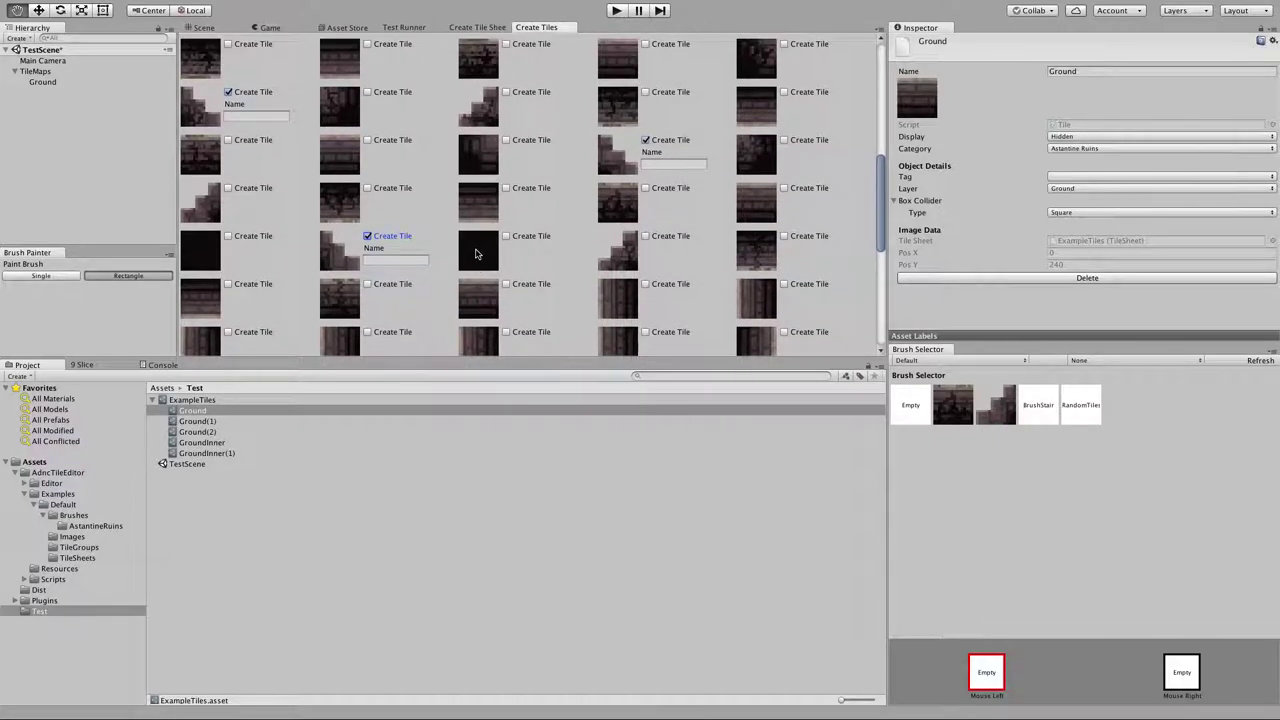
pyautogui.scroll(3, 477, 205)
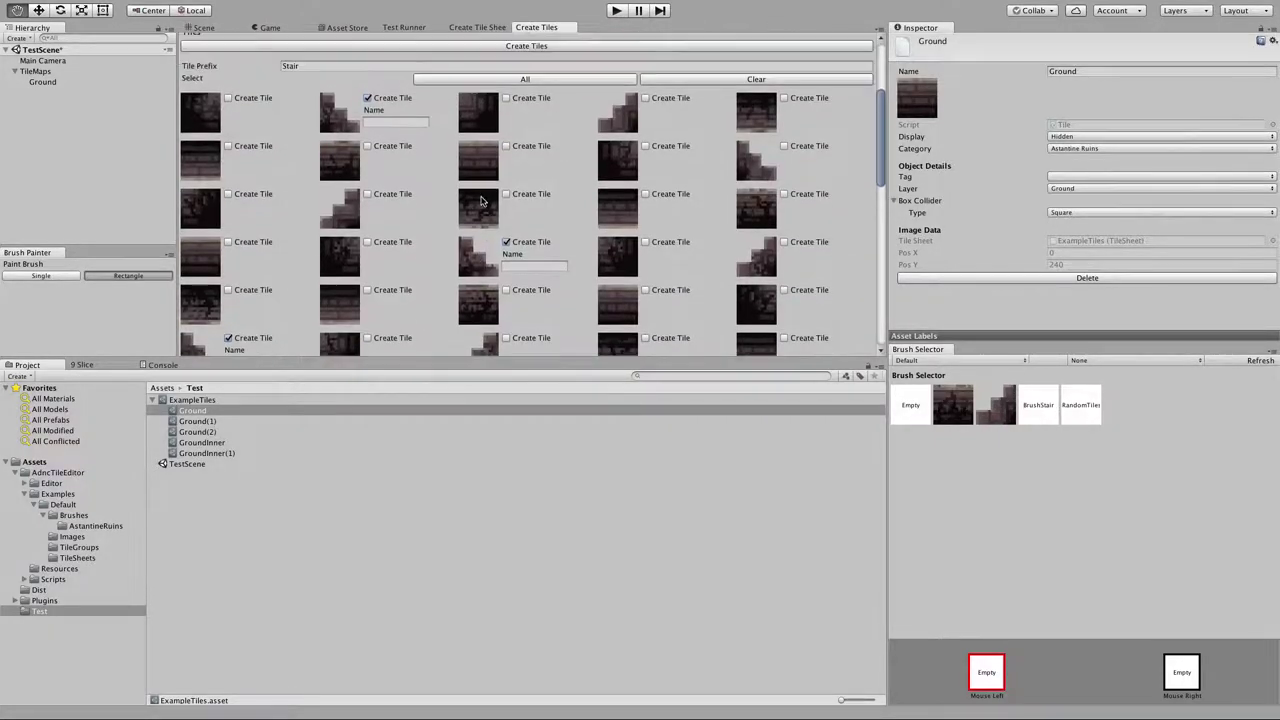
pyautogui.scroll(2, 439, 127)
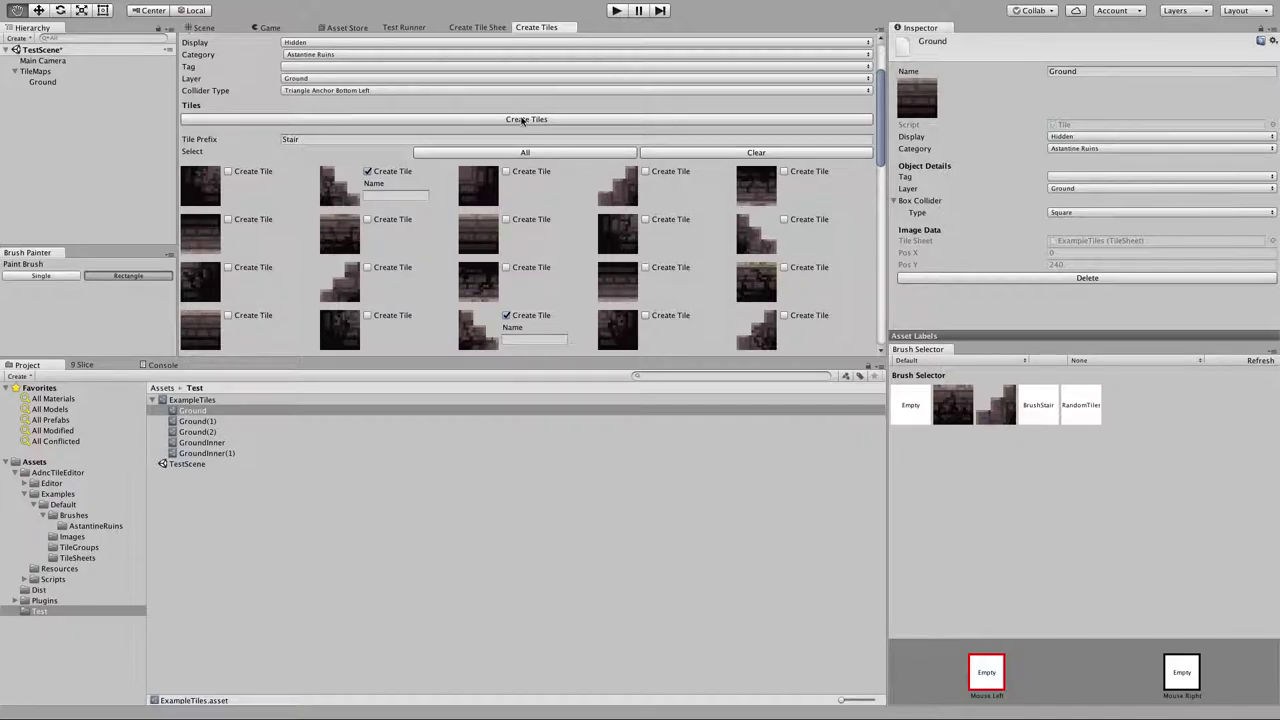
pyautogui.scroll(1, 521, 121)
pyautogui.click(497, 140)
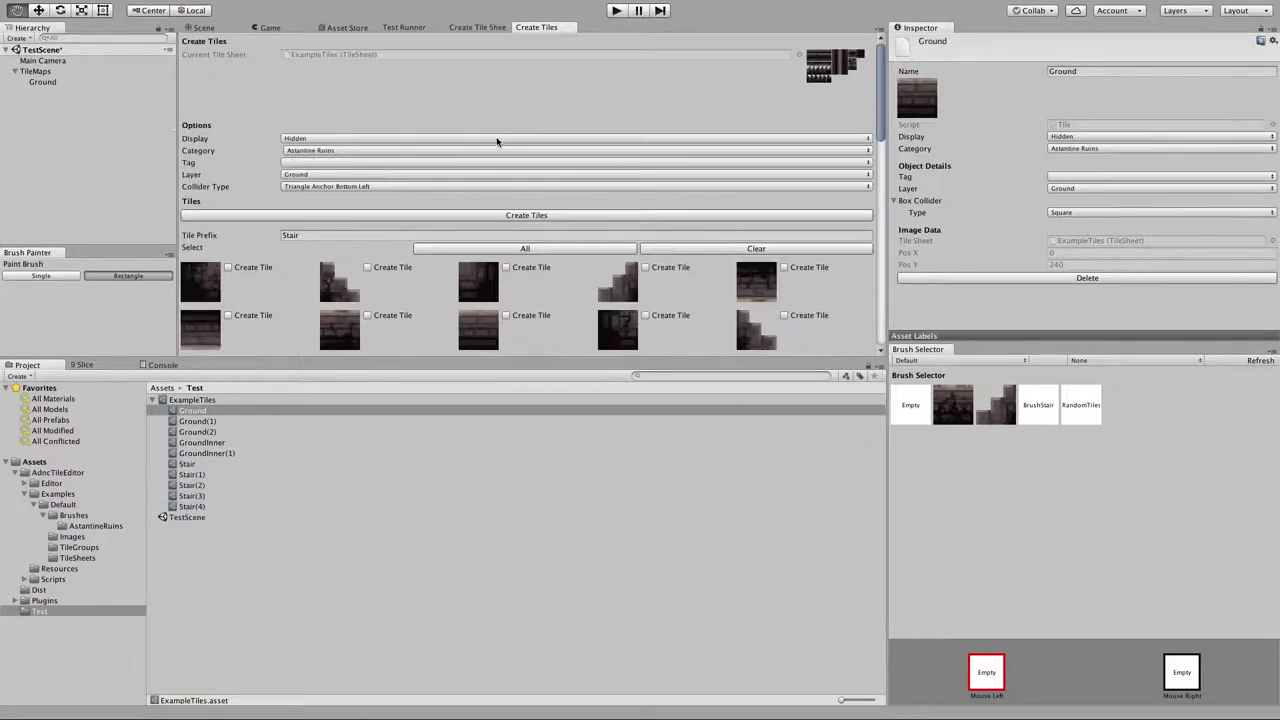
pyautogui.click(210, 465)
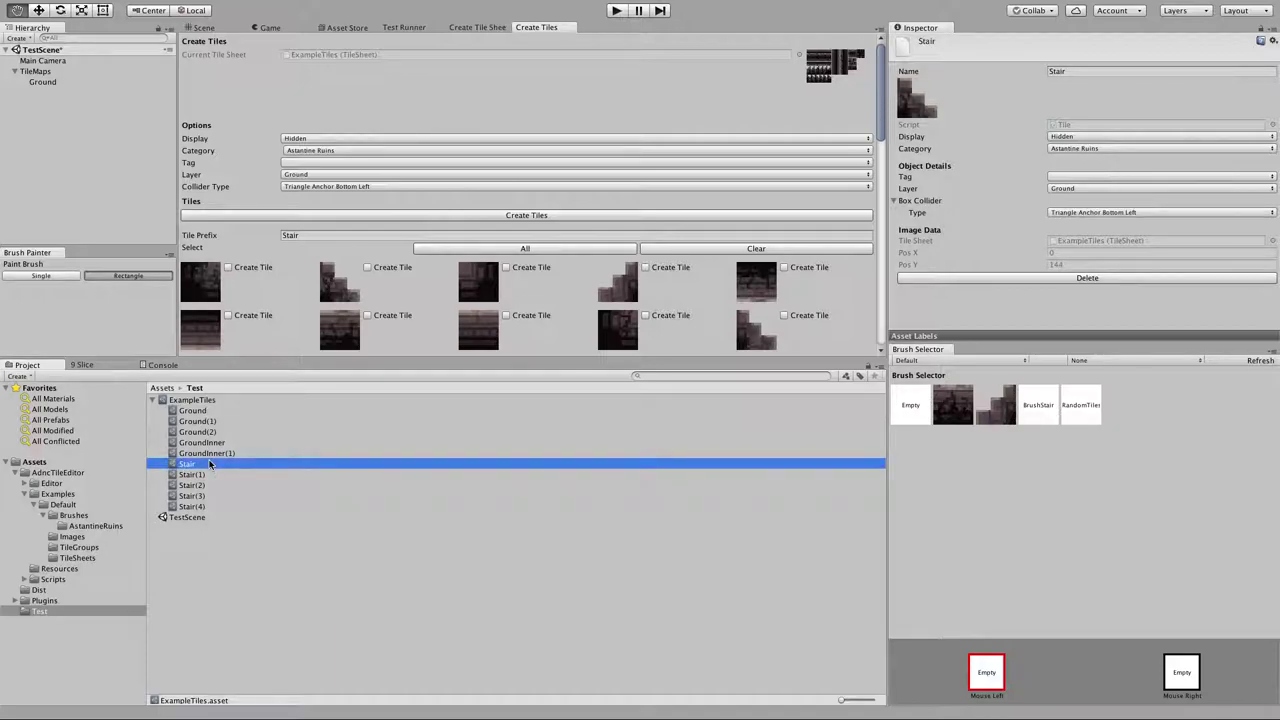
pyautogui.press('Down')
pyautogui.press('Down')
pyautogui.press('Down')
pyautogui.press('Down')
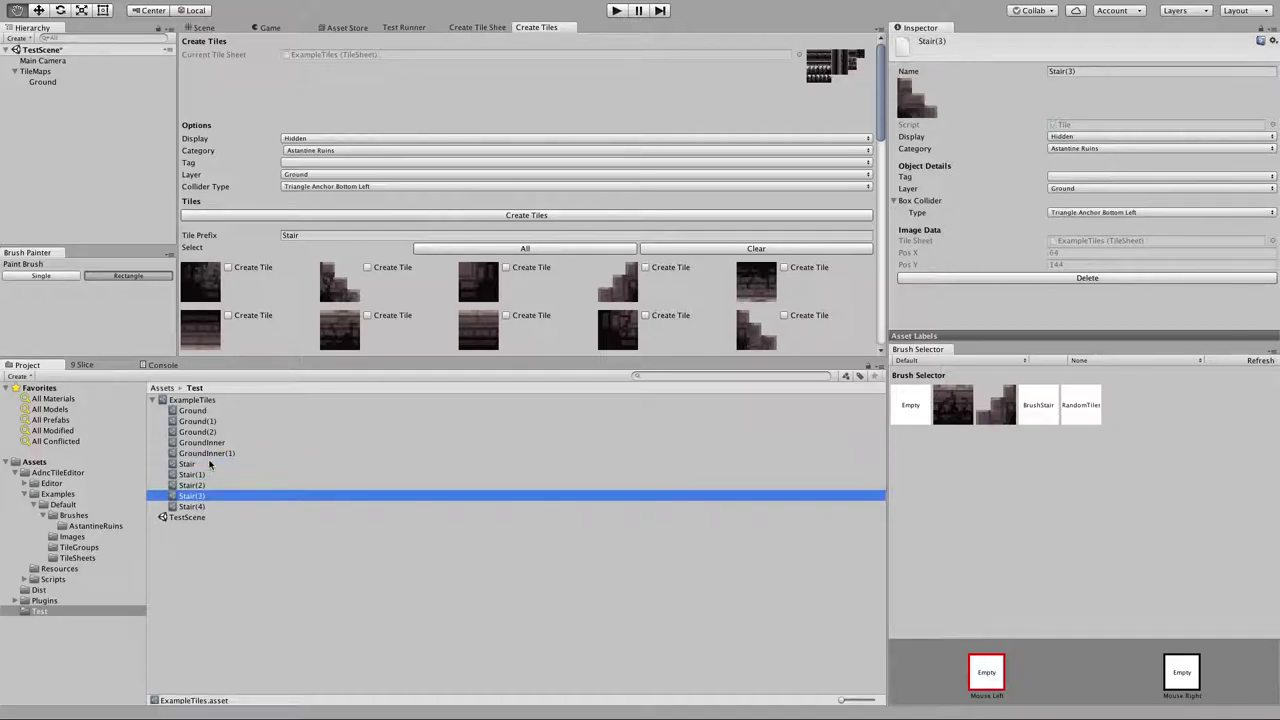
pyautogui.press('Up')
pyautogui.press('Up')
pyautogui.press('Up')
pyautogui.press('Up')
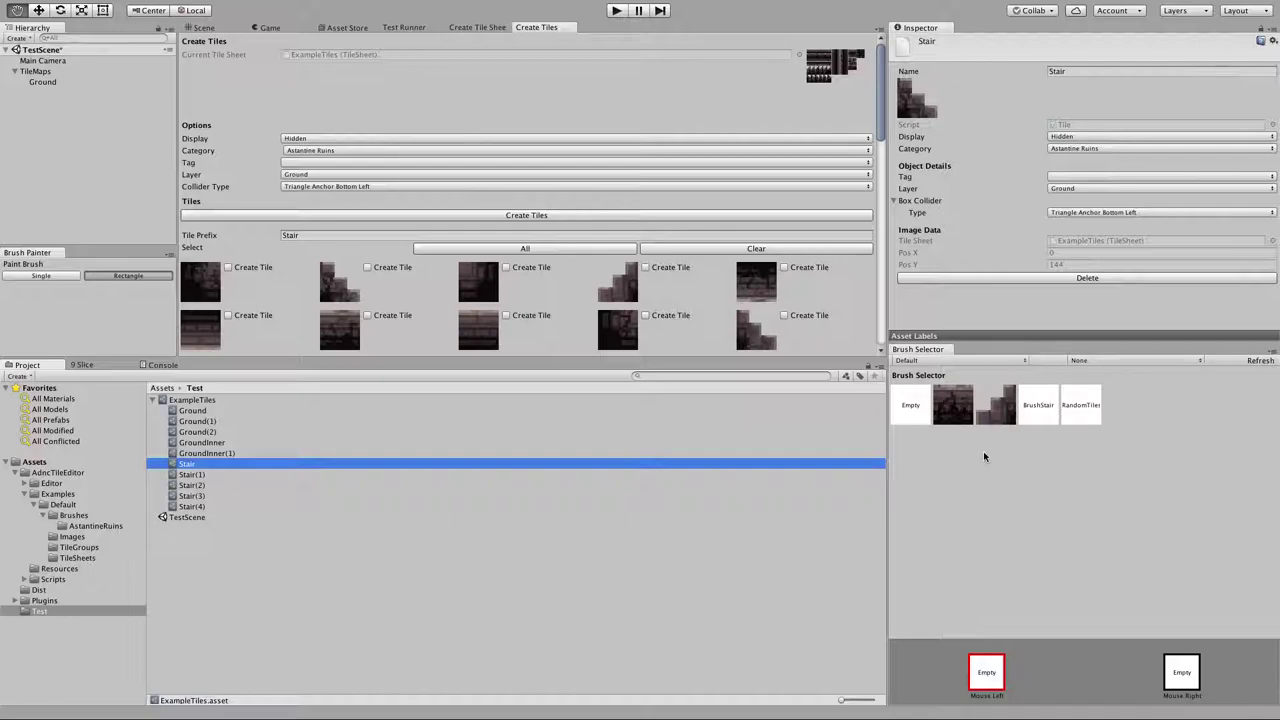
pyautogui.click(1186, 404)
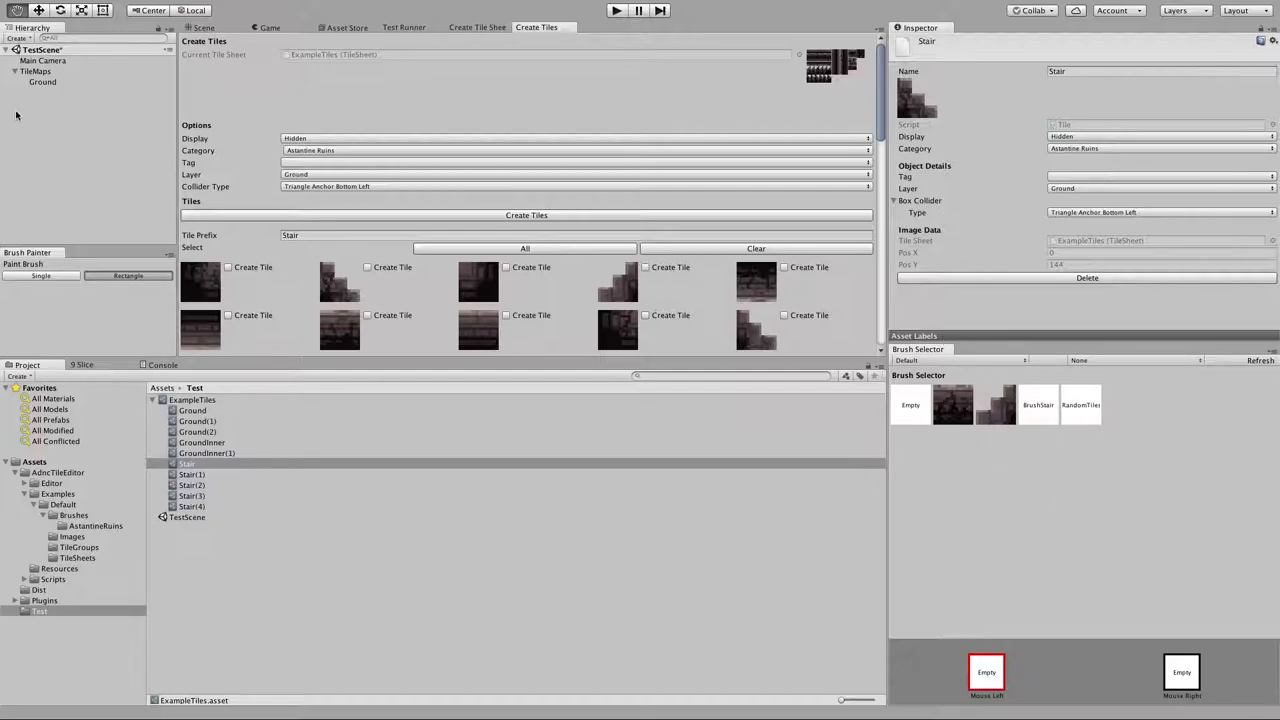
# Select the Ground tile map under TileMaps in the Hierarchy.
pyautogui.click(47, 71)
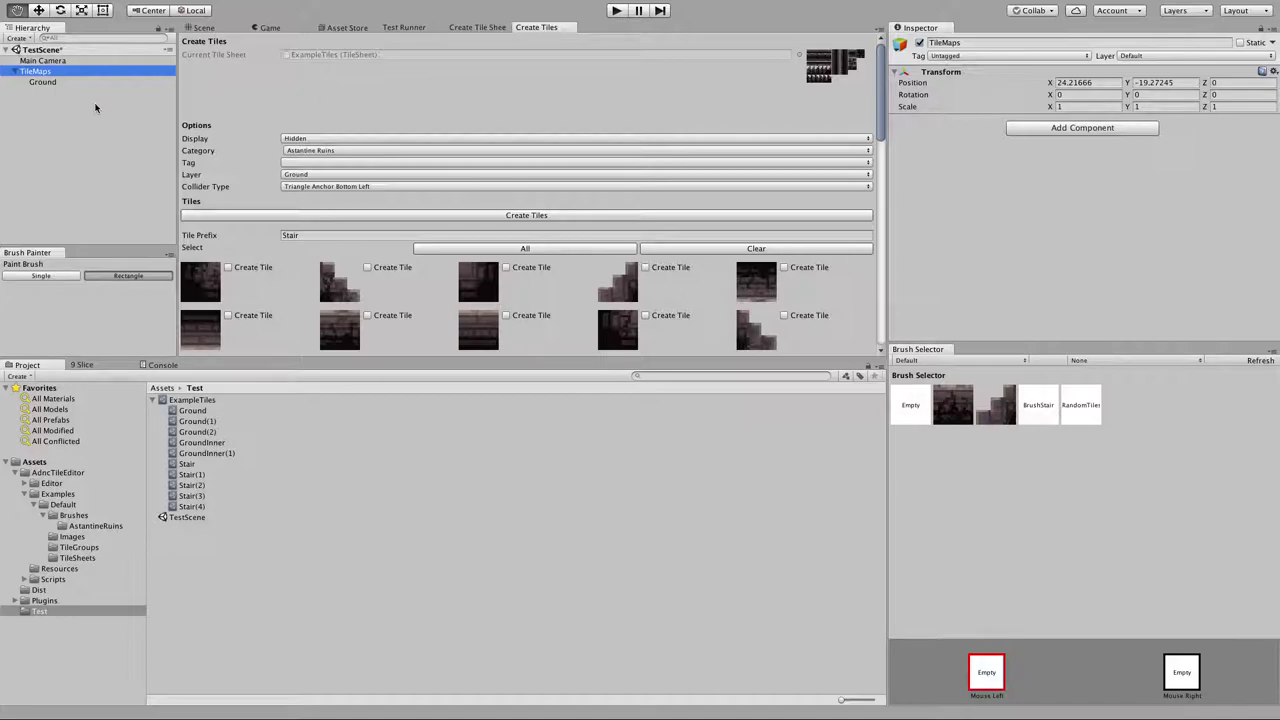
pyautogui.click(44, 82)
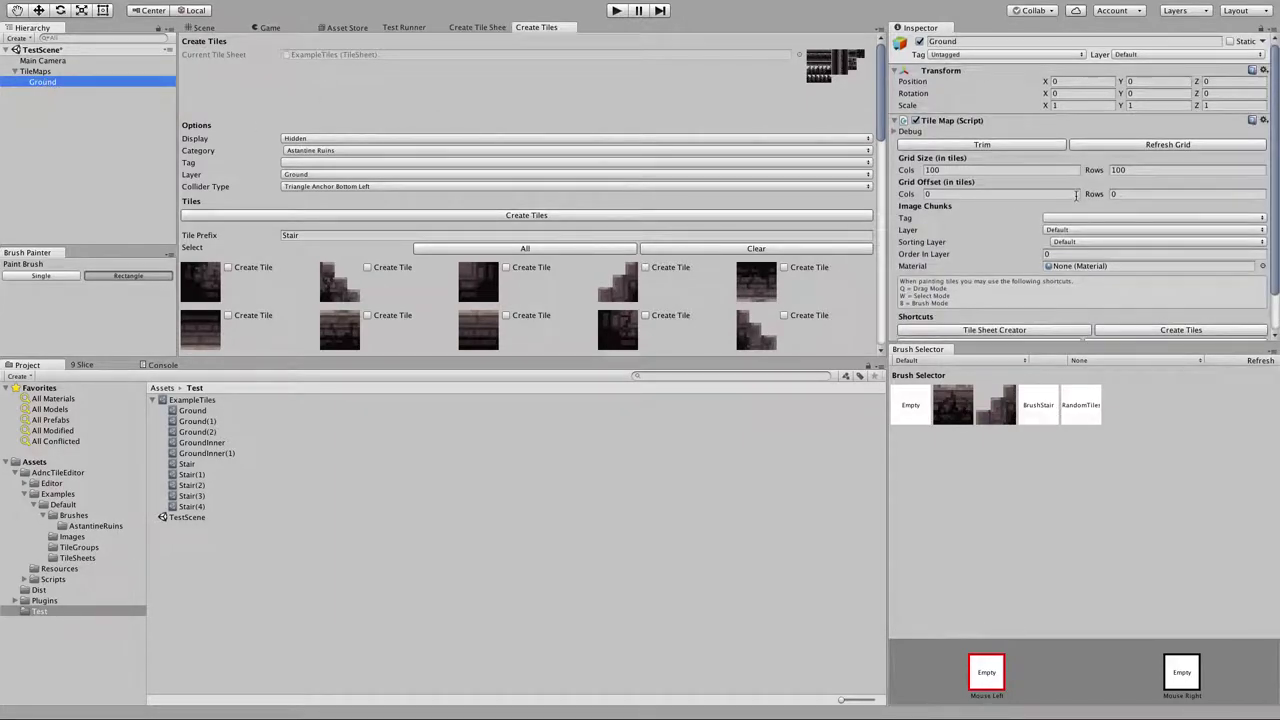
pyautogui.scroll(-2, 1076, 195)
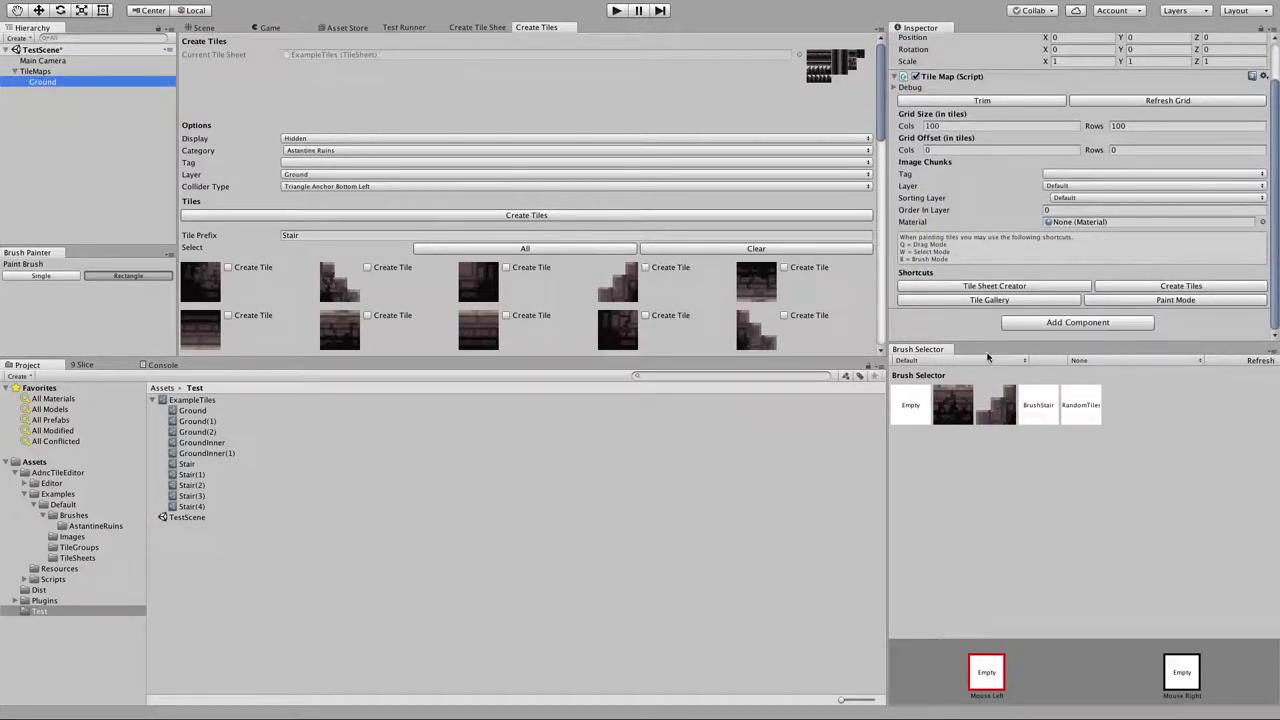
# Close the Brush Selector, reopen it via Tile Gallery, then dock it and make it taller.
pyautogui.rightClick(947, 356)
pyautogui.click(958, 368)
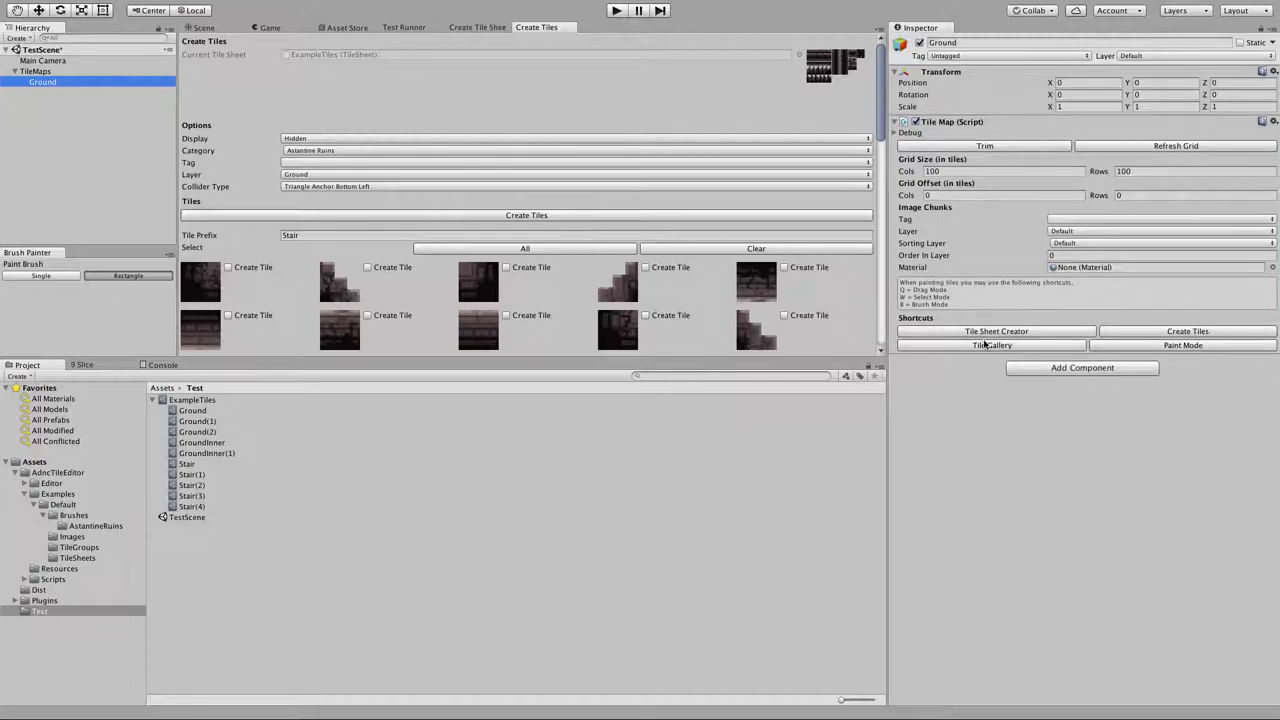
pyautogui.click(986, 346)
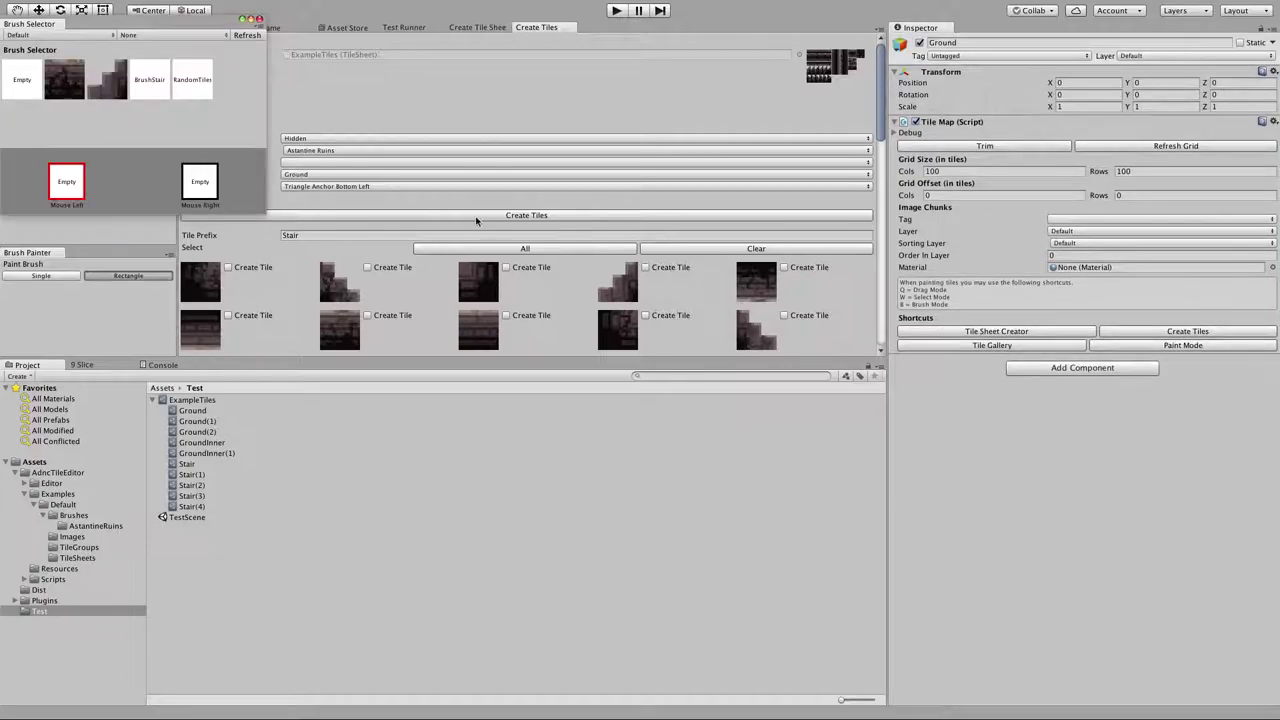
pyautogui.moveTo(40, 24)
pyautogui.mouseDown()
pyautogui.moveTo(972, 77)
pyautogui.moveTo(1104, 486)
pyautogui.moveTo(974, 466)
pyautogui.moveTo(1066, 540)
pyautogui.mouseUp()
pyautogui.moveTo(1084, 477); pyautogui.dragTo(1083, 421)
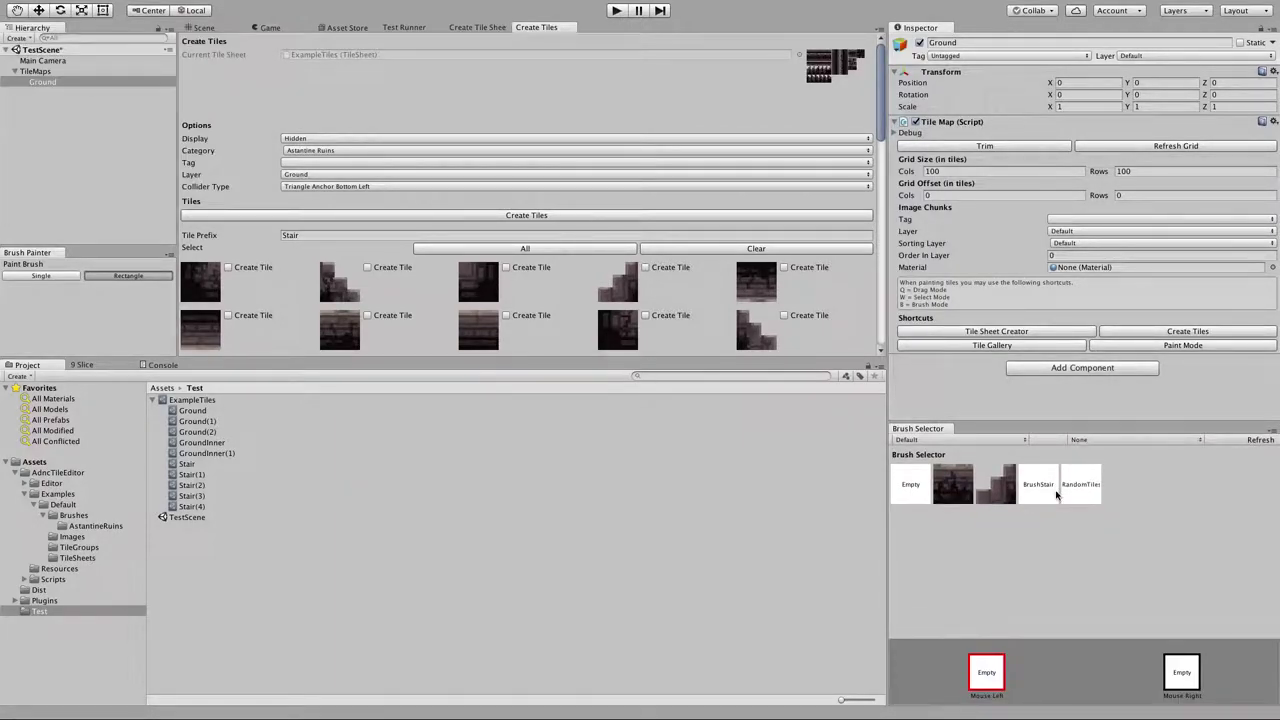
# Filter the Brush Selector to Hidden brushes in the Astantine Ruins category.
pyautogui.click(978, 440)
pyautogui.click(985, 450)
pyautogui.click(1100, 440)
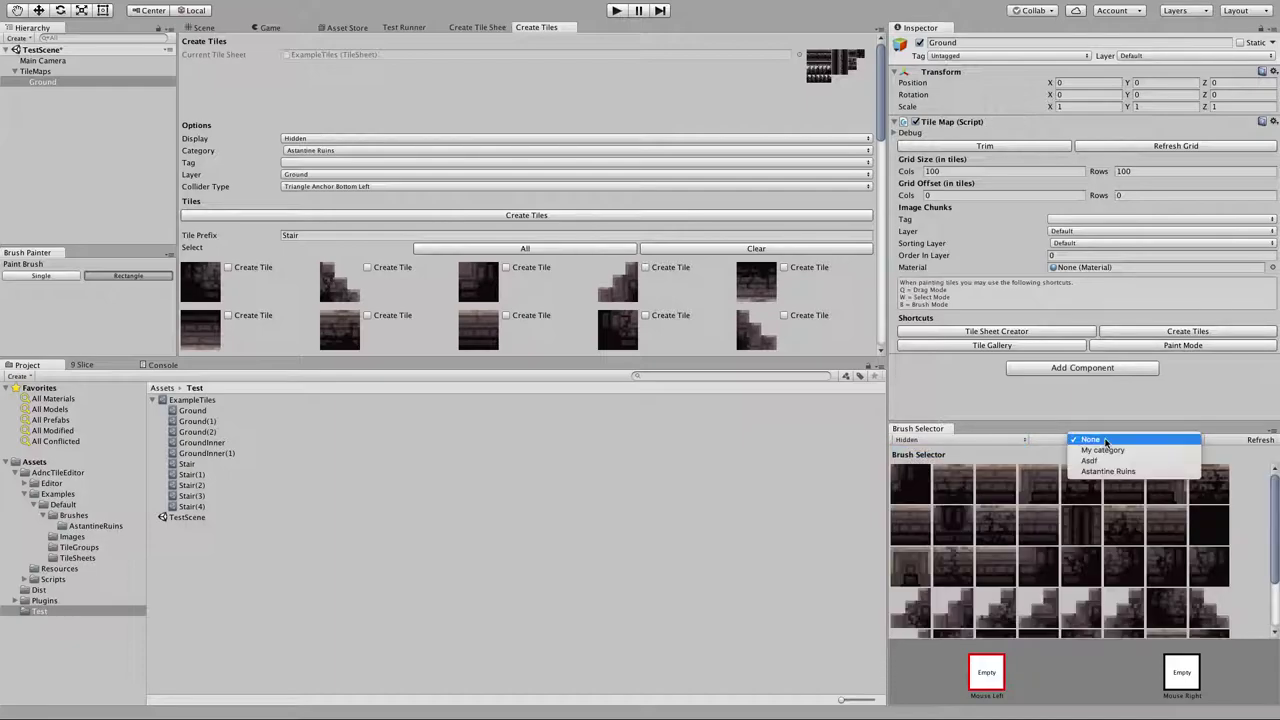
pyautogui.click(1128, 471)
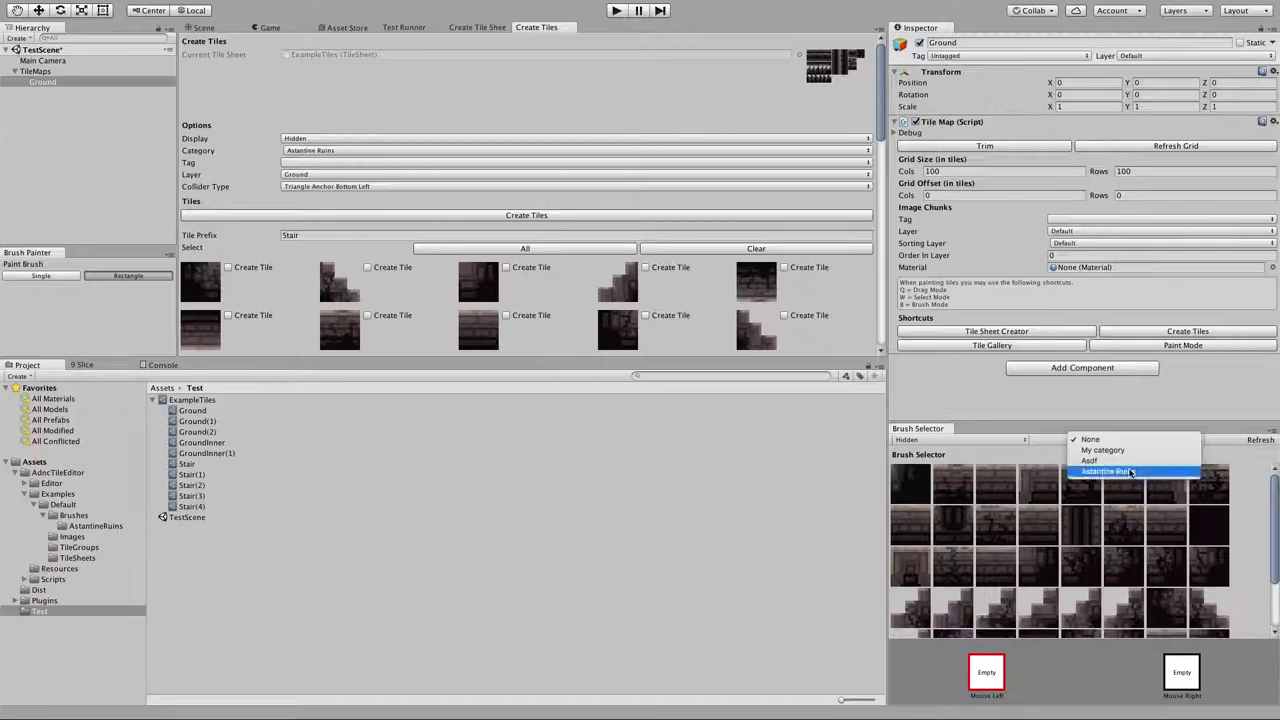
pyautogui.scroll(-1, 1198, 528)
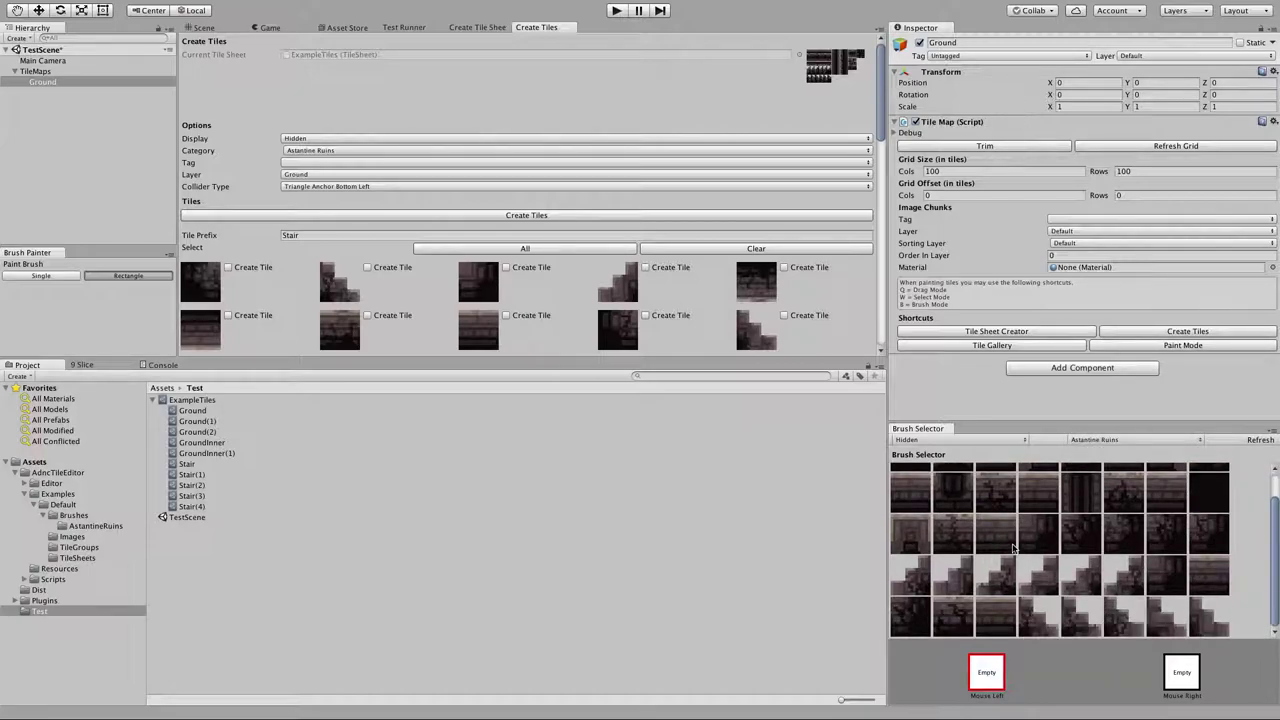
pyautogui.scroll(1, 1068, 548)
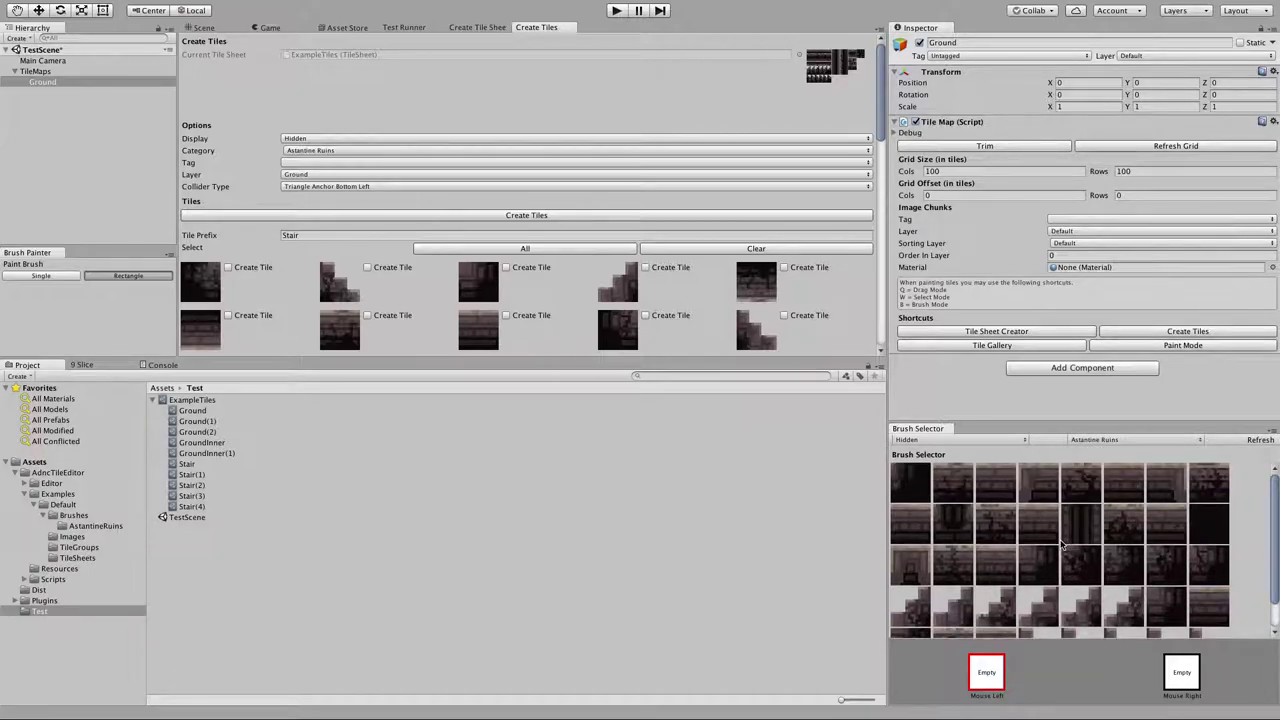
pyautogui.scroll(-1, 1062, 545)
pyautogui.scroll(1, 1064, 536)
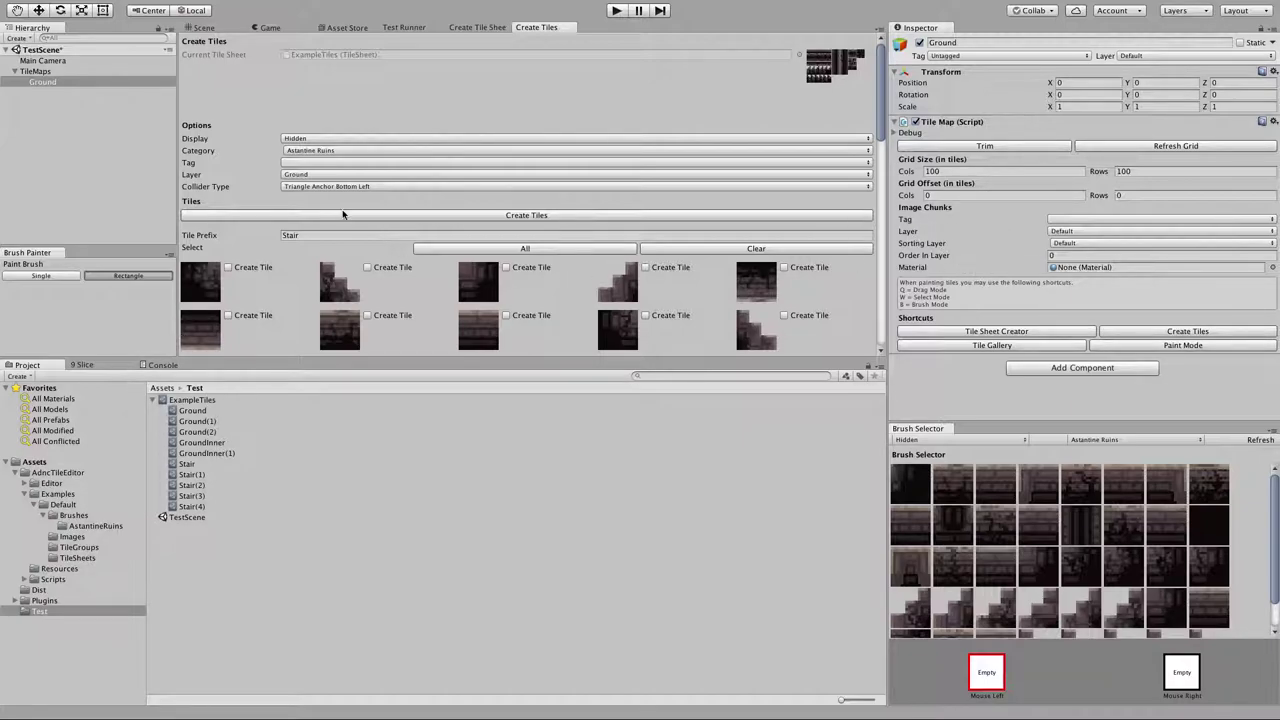
# Use Create Category to add an Example row to the TileSettings categories list.
pyautogui.click(333, 151)
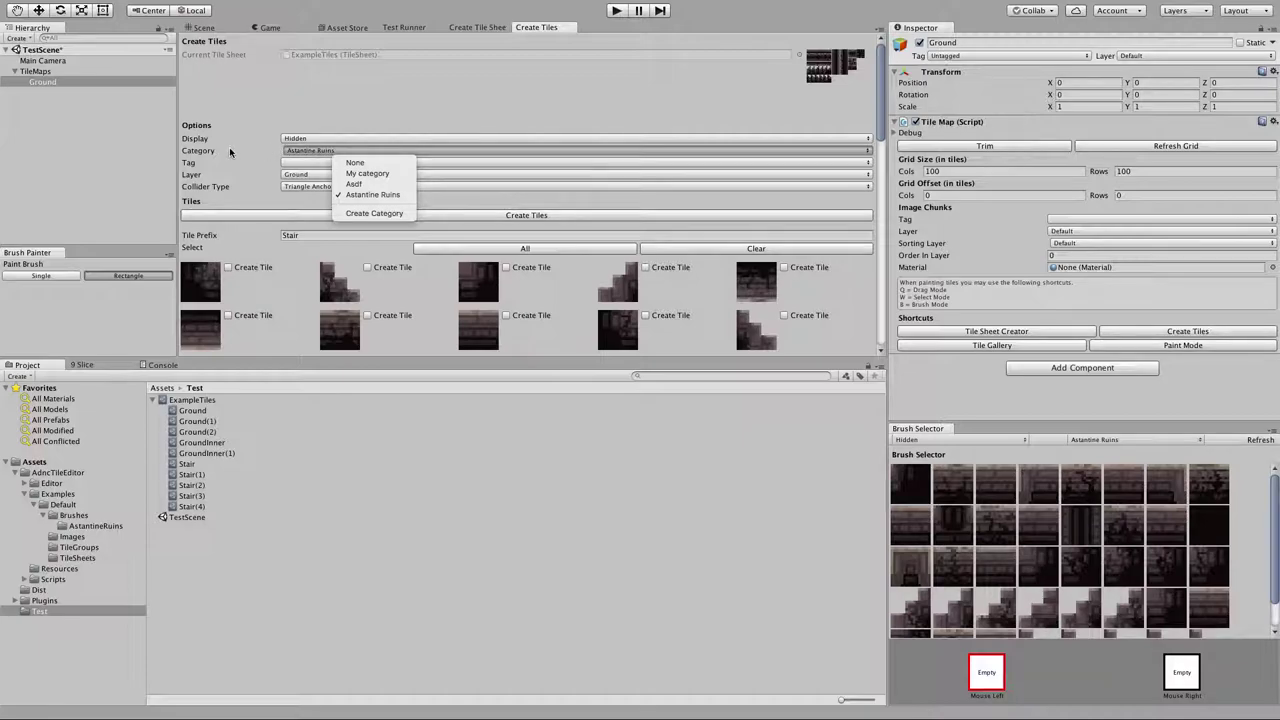
pyautogui.click(388, 214)
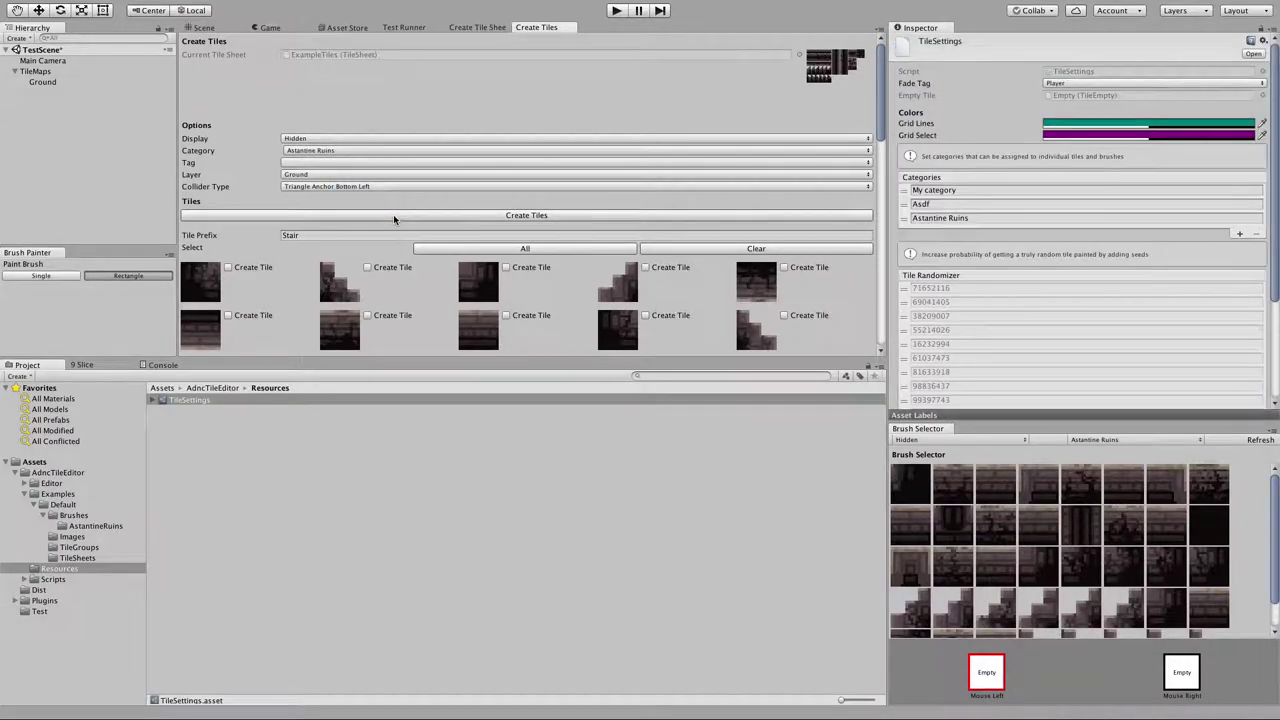
pyautogui.click(1239, 234)
pyautogui.click(970, 231)
pyautogui.write('Example')
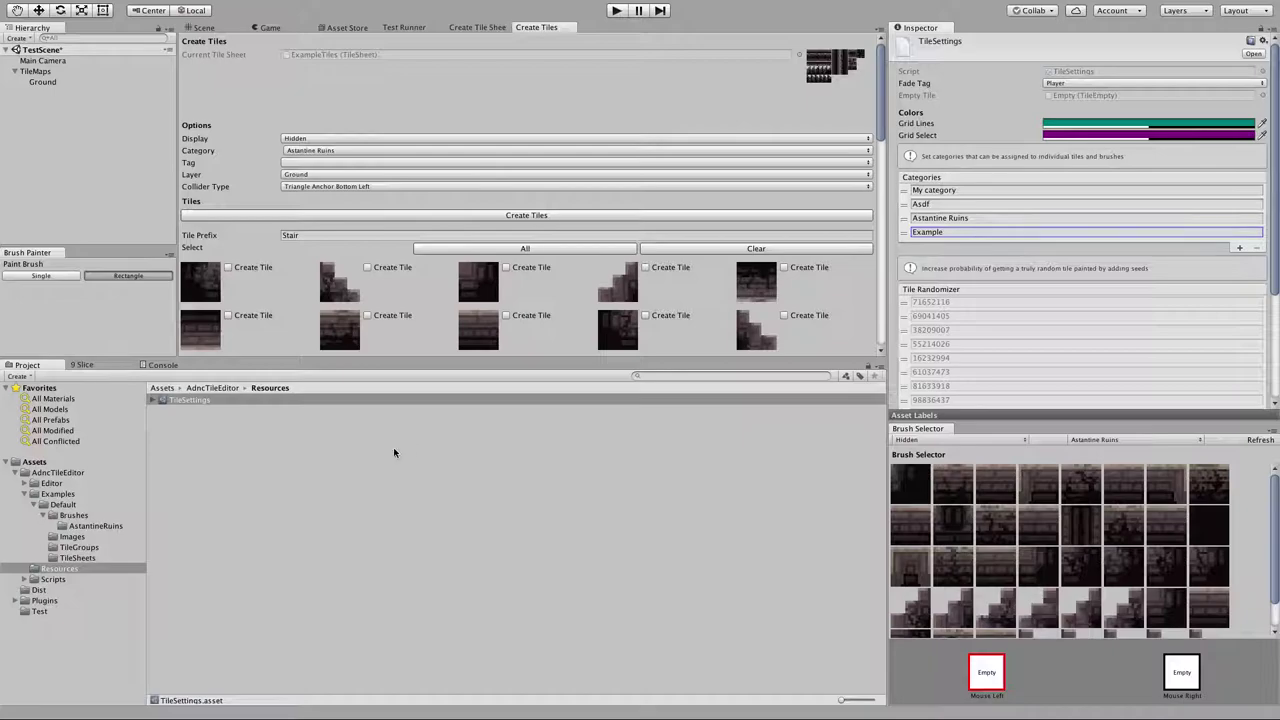
pyautogui.click(345, 452)
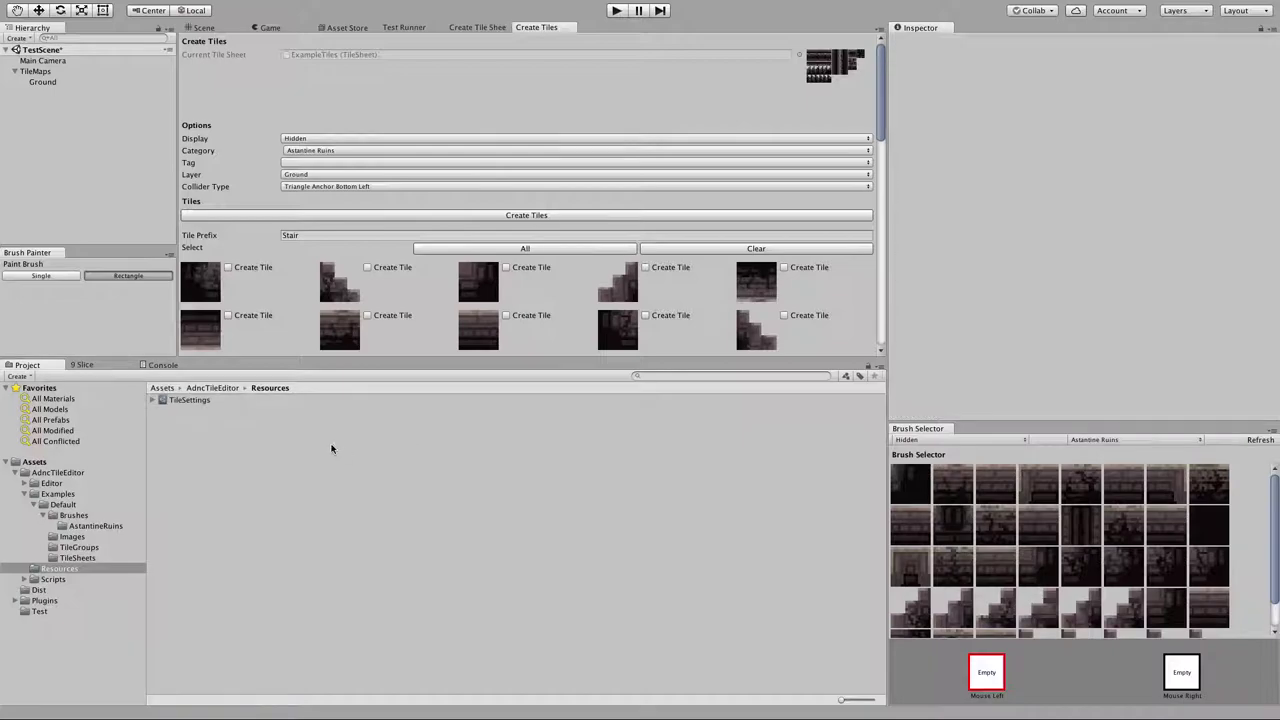
pyautogui.click(288, 399)
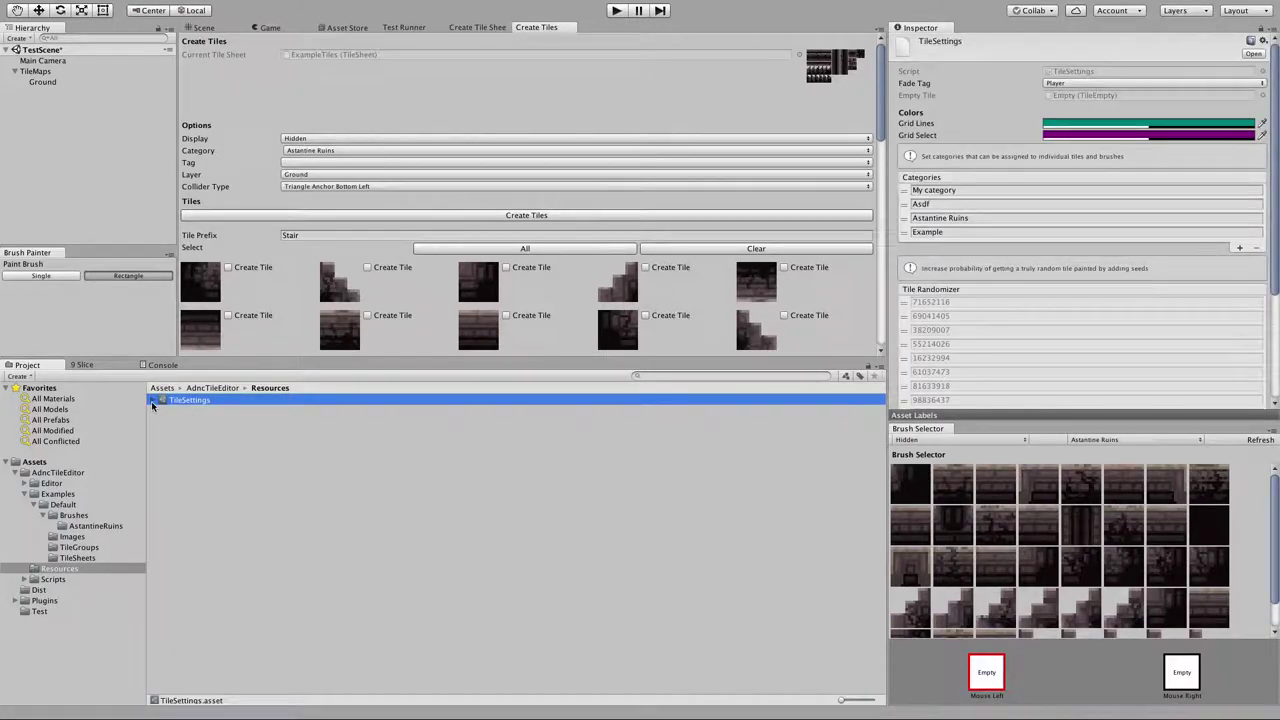
pyautogui.click(52, 612)
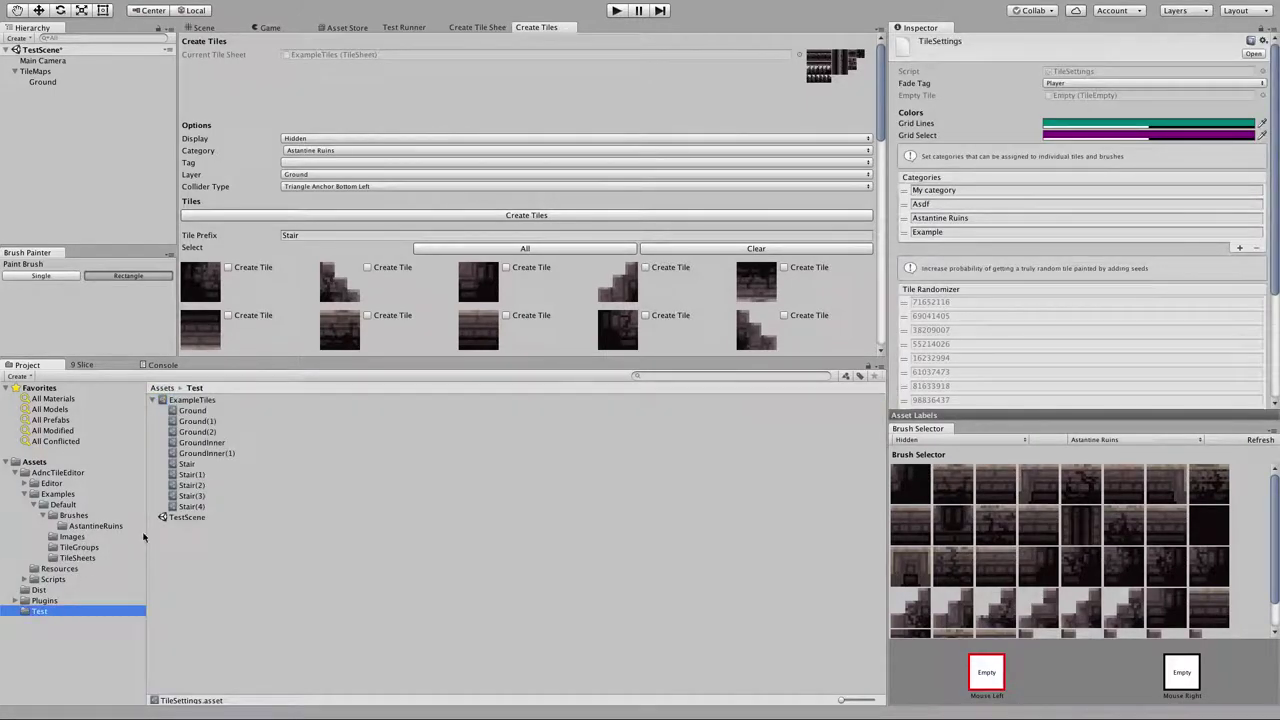
# Assign tiles Ground through Stair(4) to the Example category and filter the Brush Selector to Example.
pyautogui.click(198, 399)
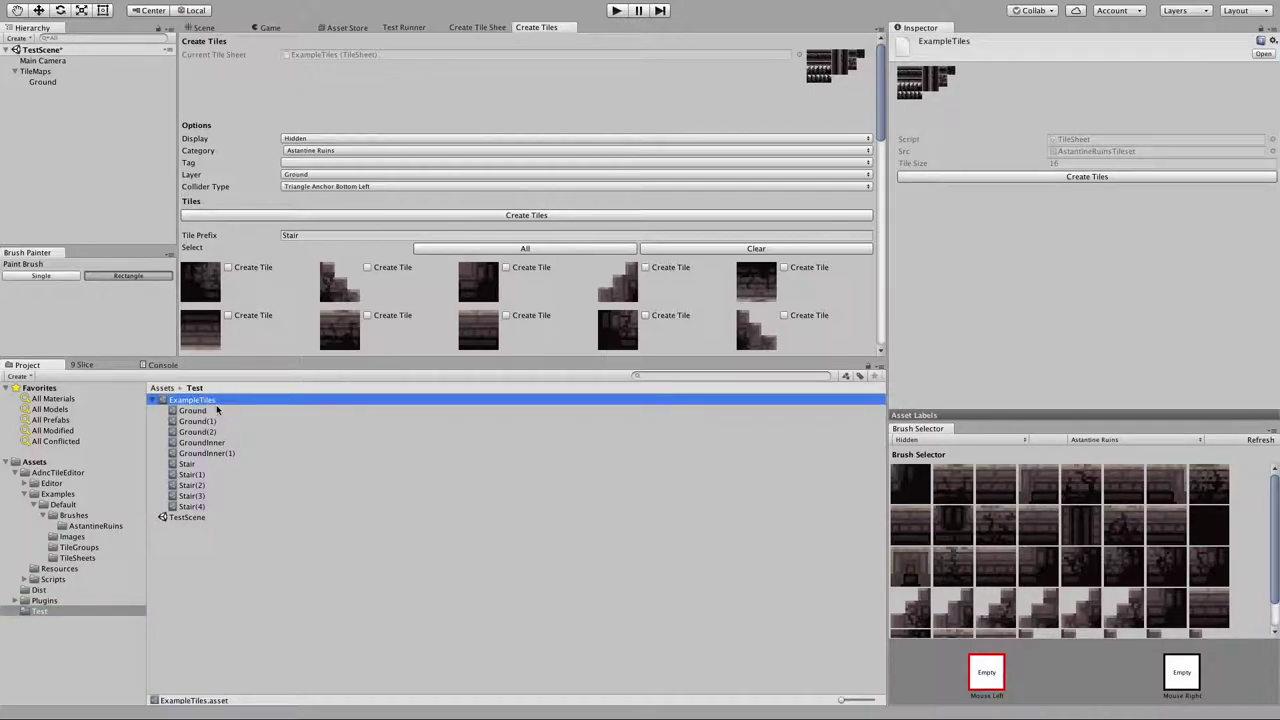
pyautogui.click(194, 410)
pyautogui.keyDown('shift'); pyautogui.click(214, 506); pyautogui.keyUp('shift')
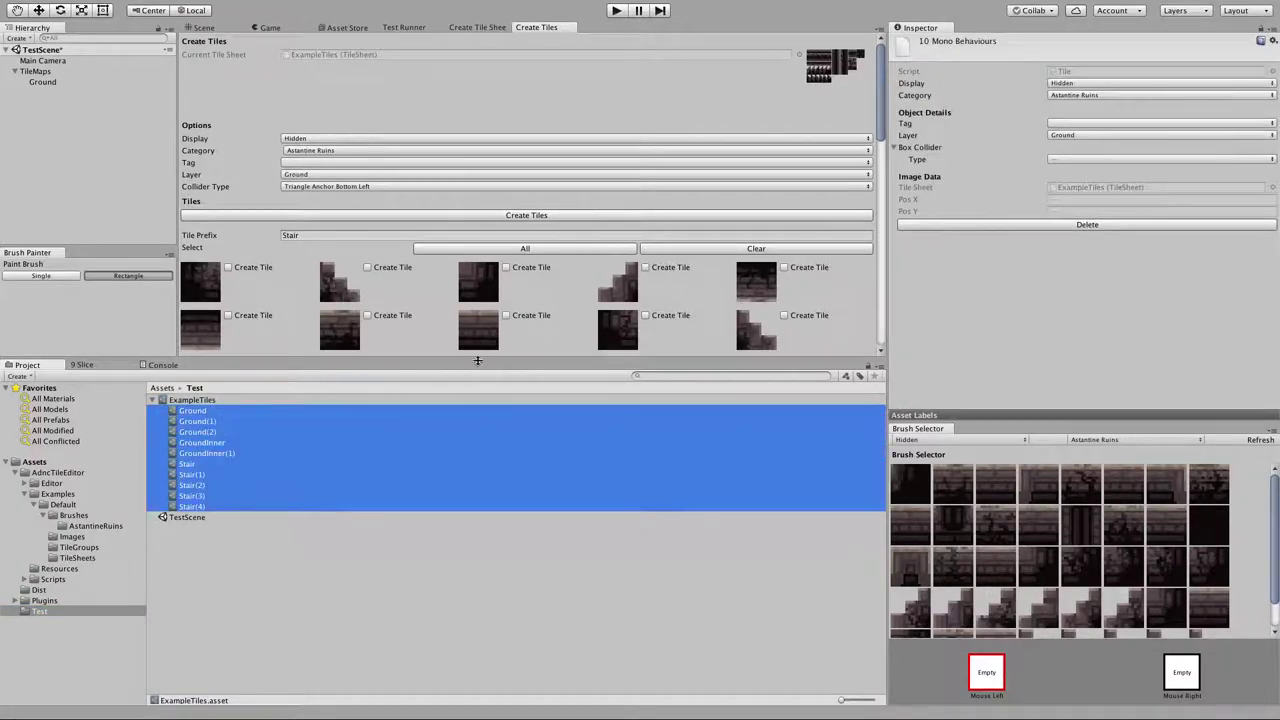
pyautogui.click(1090, 95)
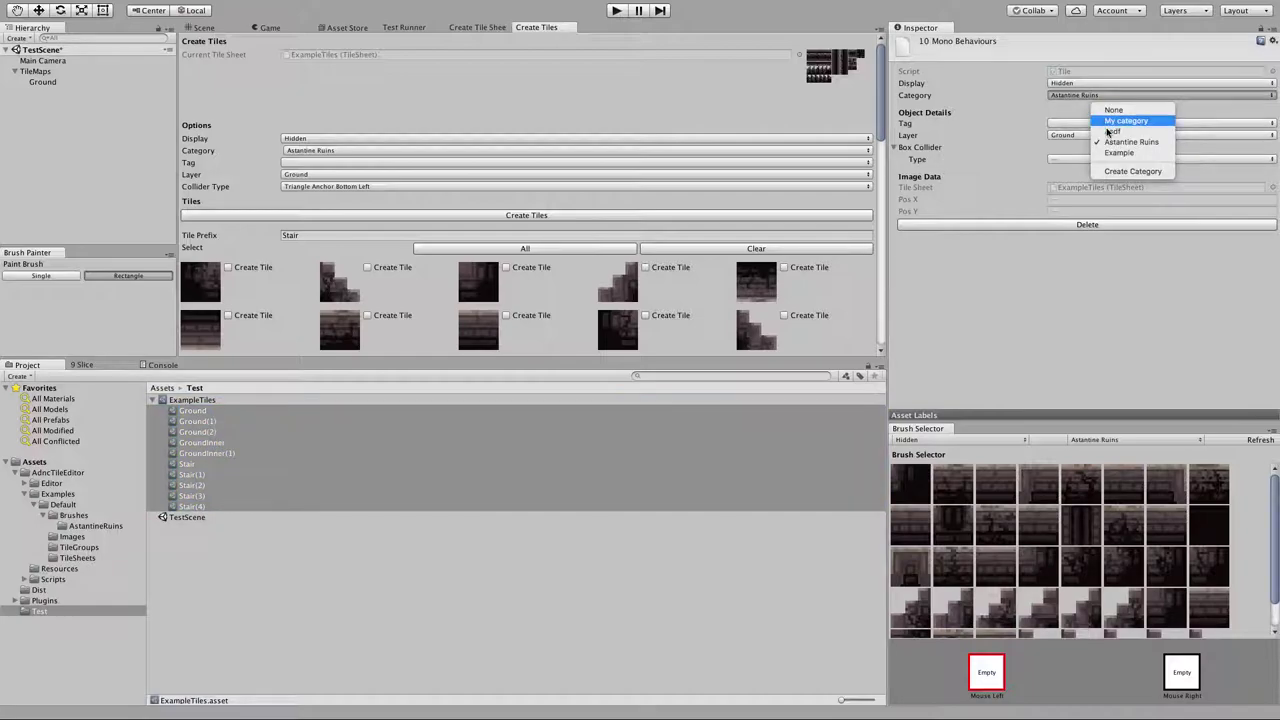
pyautogui.click(1119, 153)
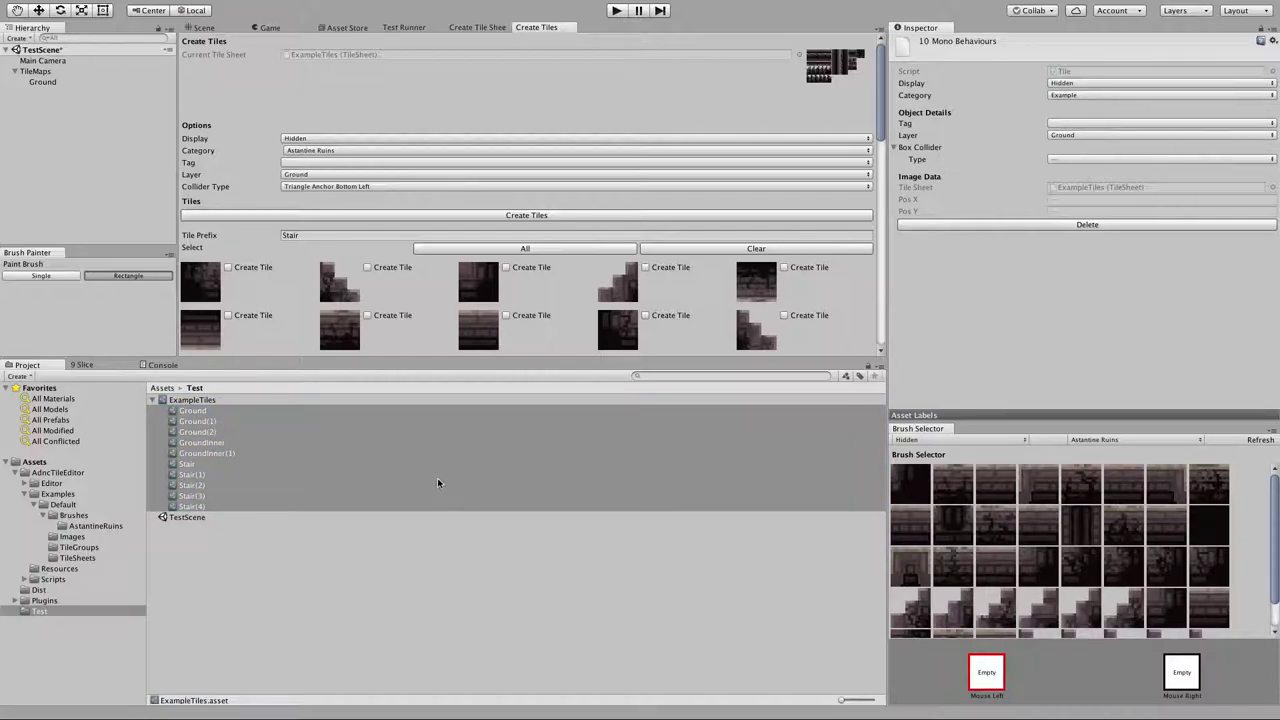
pyautogui.click(1125, 439)
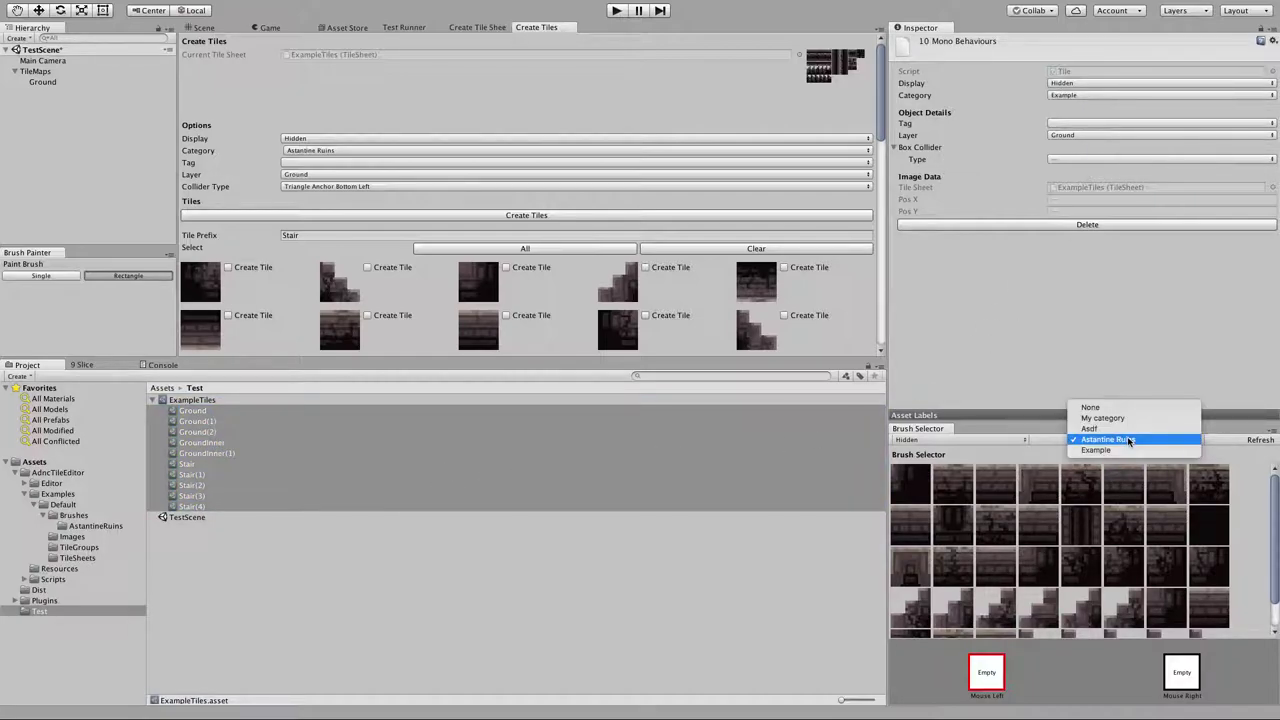
pyautogui.click(1123, 449)
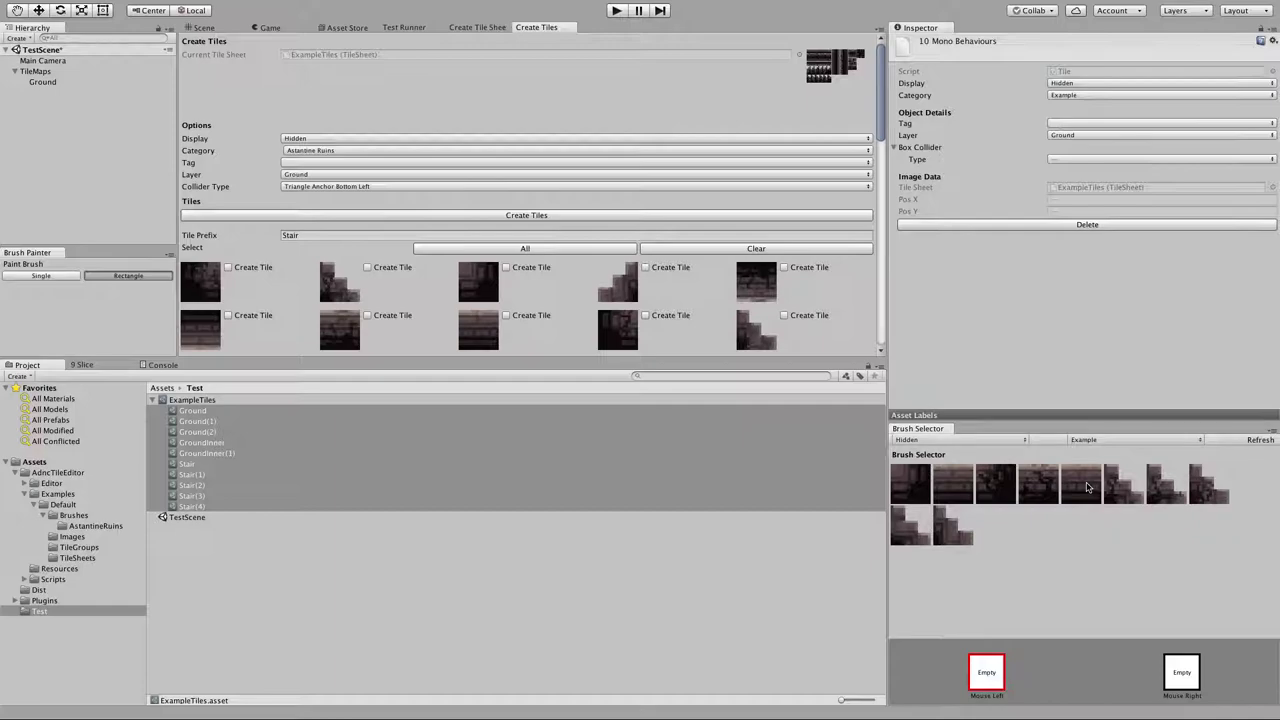
# Open GroundInner(1) for editing from the Brush Selector, then dismiss its Delete option unused.
pyautogui.rightClick(958, 487)
pyautogui.click(984, 498)
pyautogui.click(803, 552)
pyautogui.rightClick(995, 482)
pyautogui.click(1020, 494)
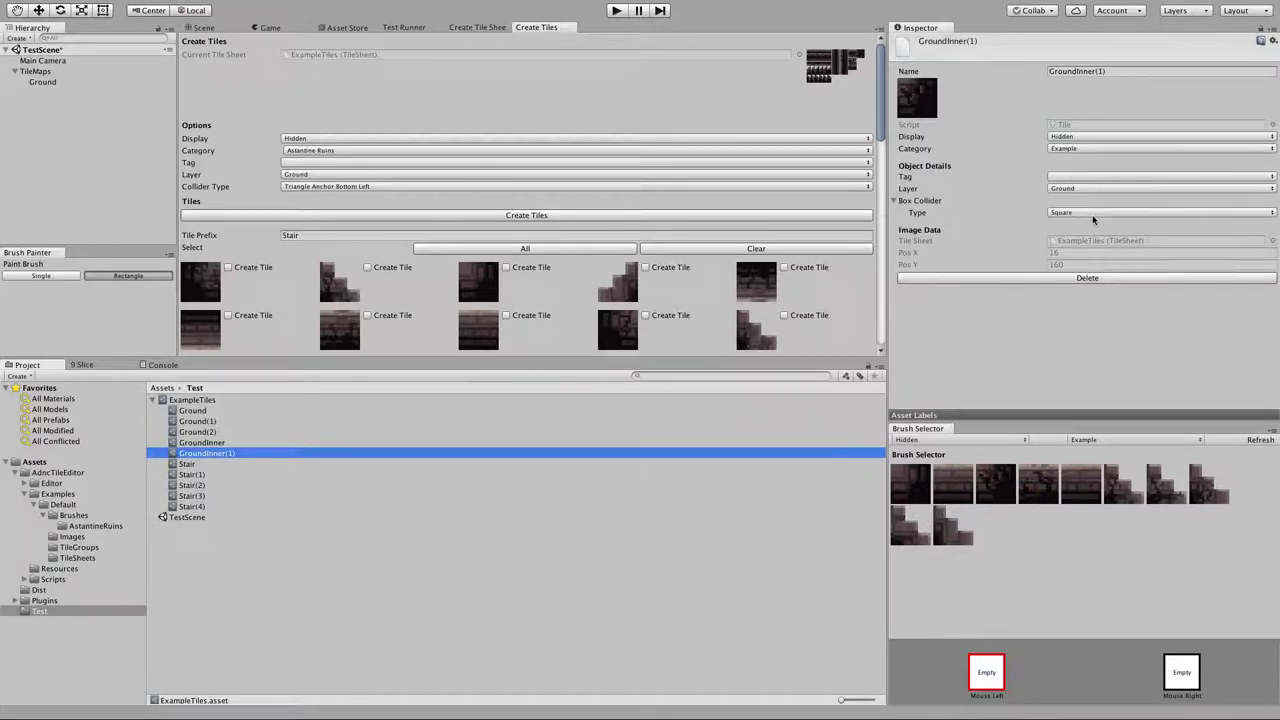
pyautogui.rightClick(997, 491)
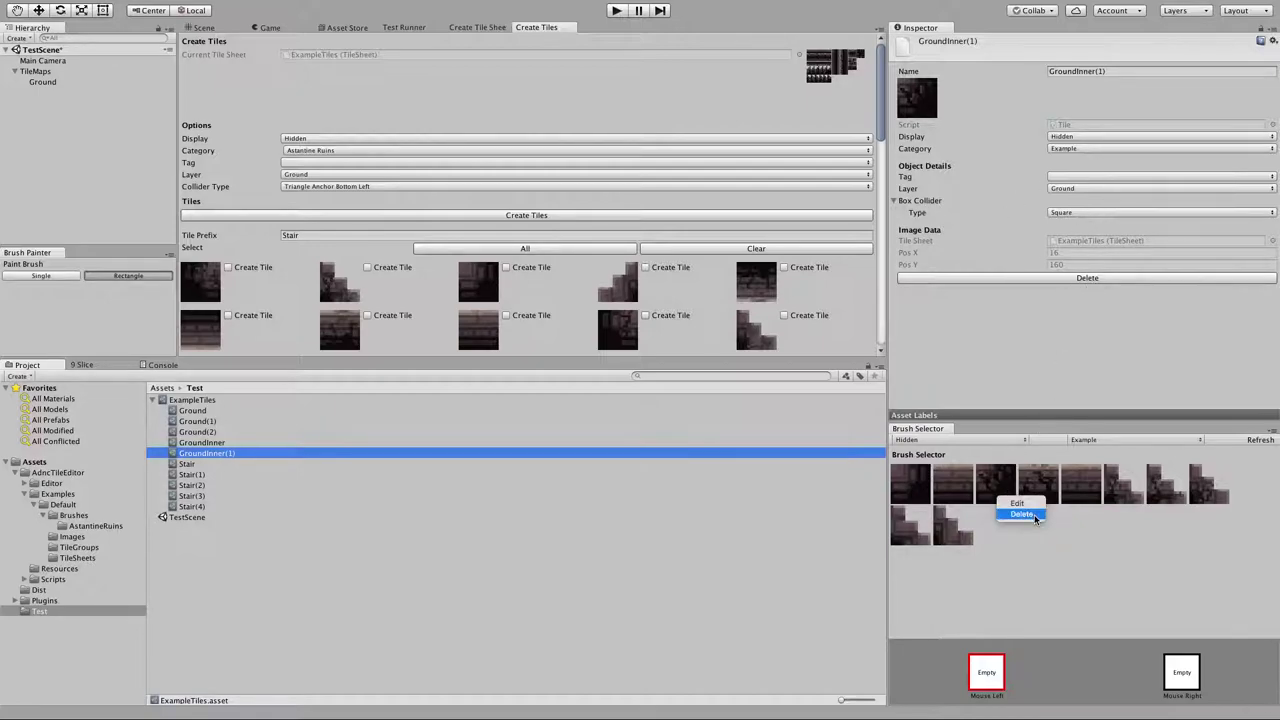
pyautogui.click(1128, 555)
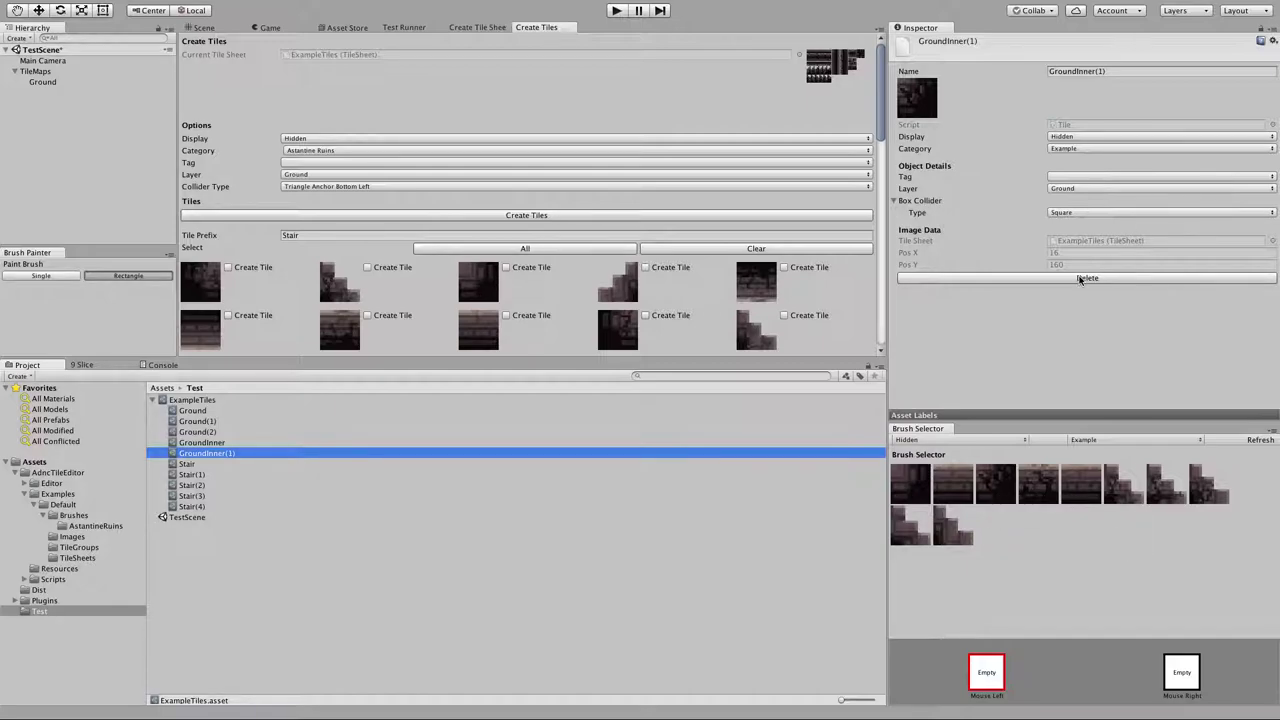
pyautogui.click(1132, 601)
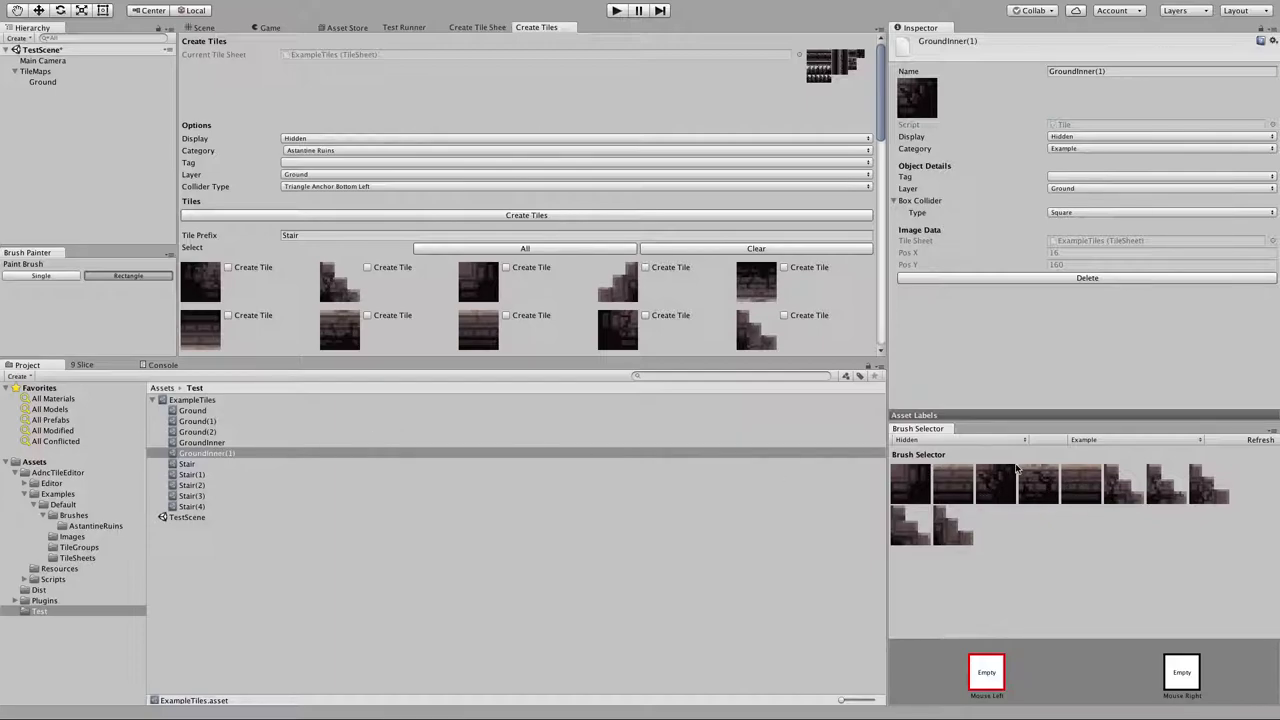
# Collapse ExampleTiles and create a 9 Slice brush via Create > ADNC > Tile Editor > Brushes.
pyautogui.click(152, 400)
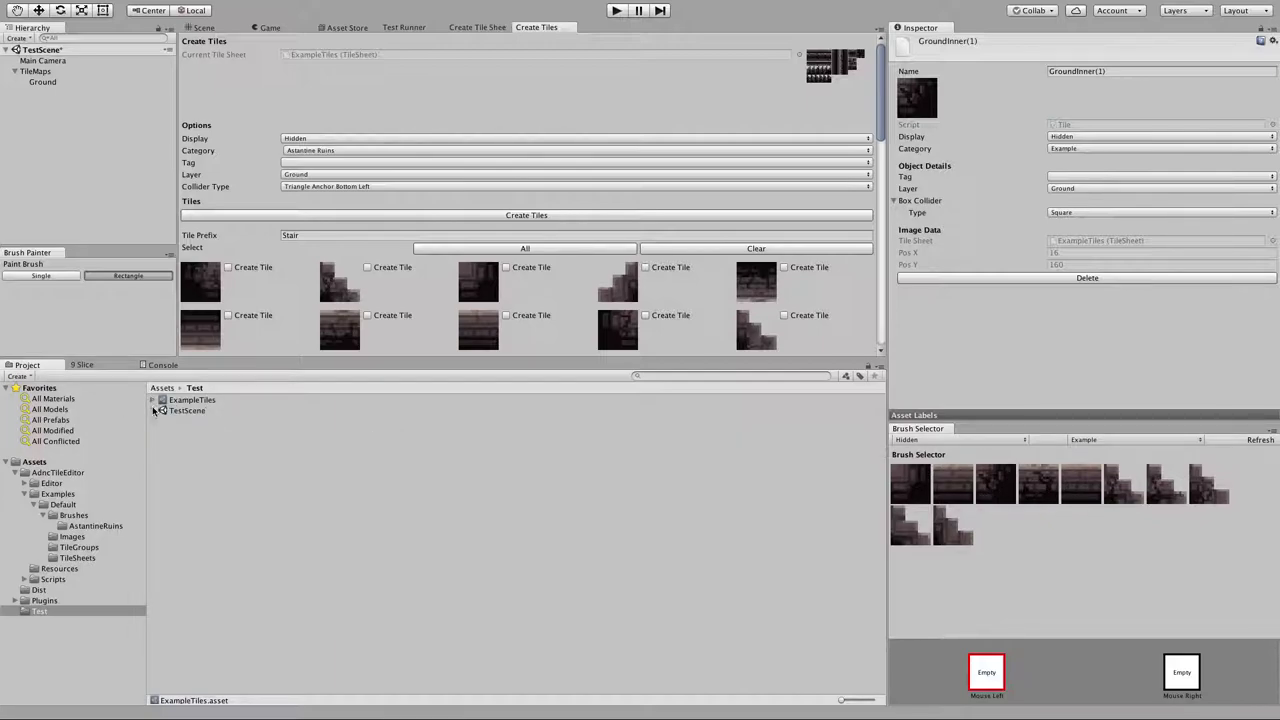
pyautogui.click(188, 440)
pyautogui.rightClick(183, 444)
pyautogui.moveTo(230, 447)
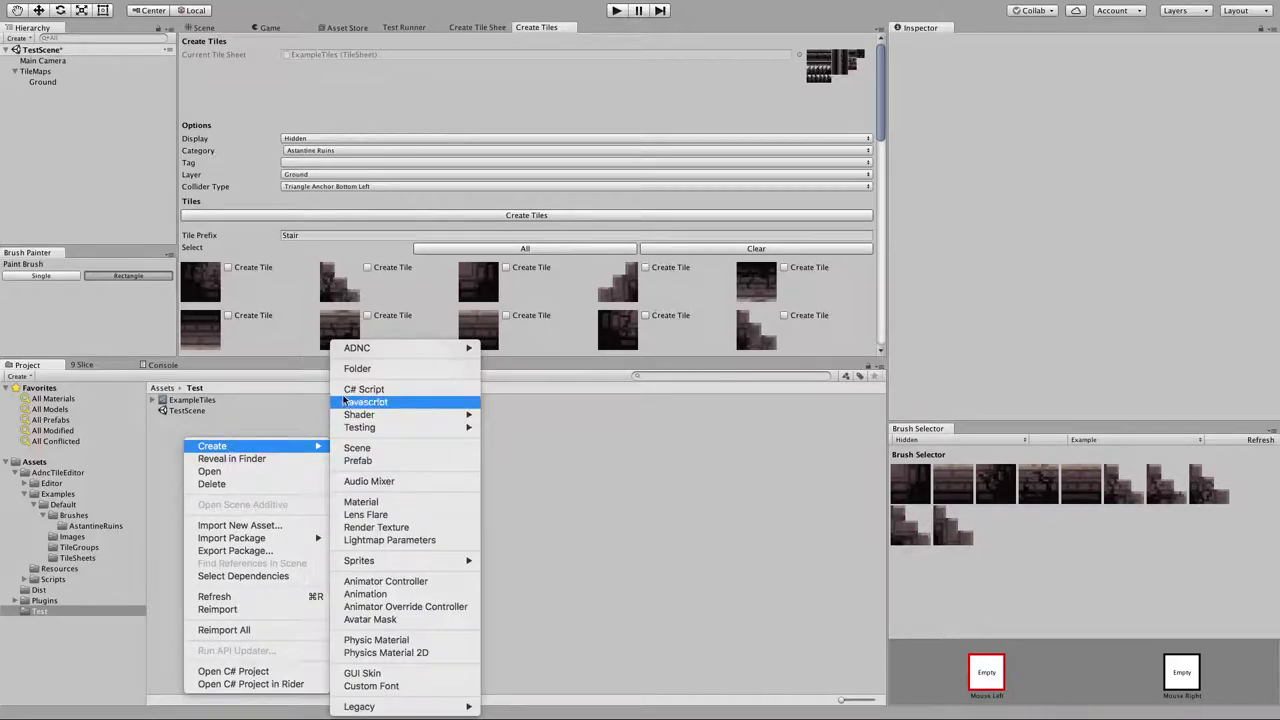
pyautogui.moveTo(397, 350)
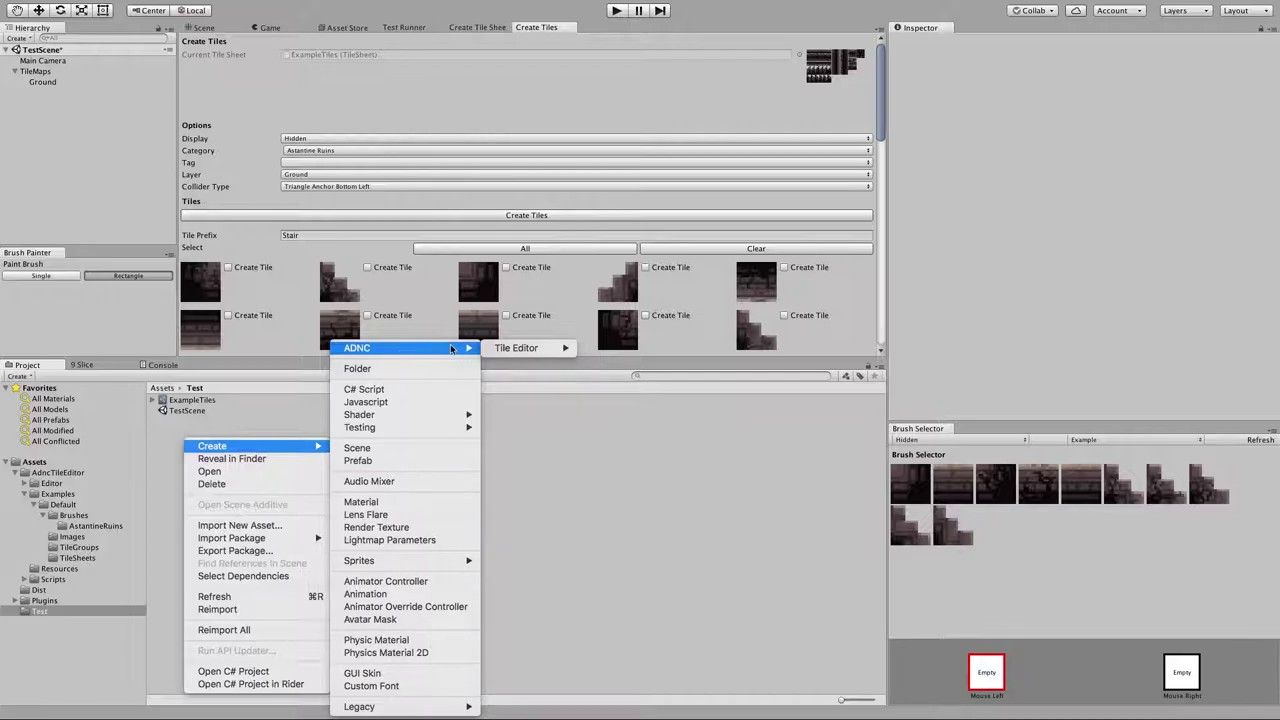
pyautogui.moveTo(513, 348)
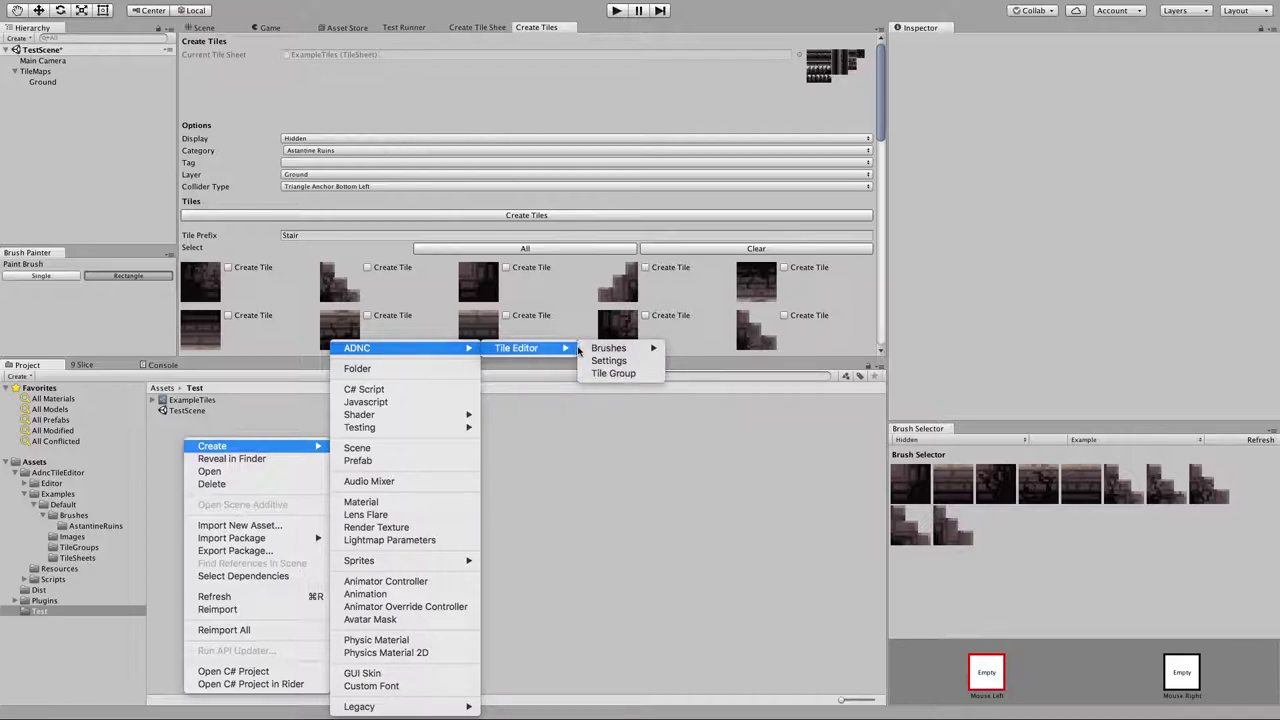
pyautogui.moveTo(612, 348)
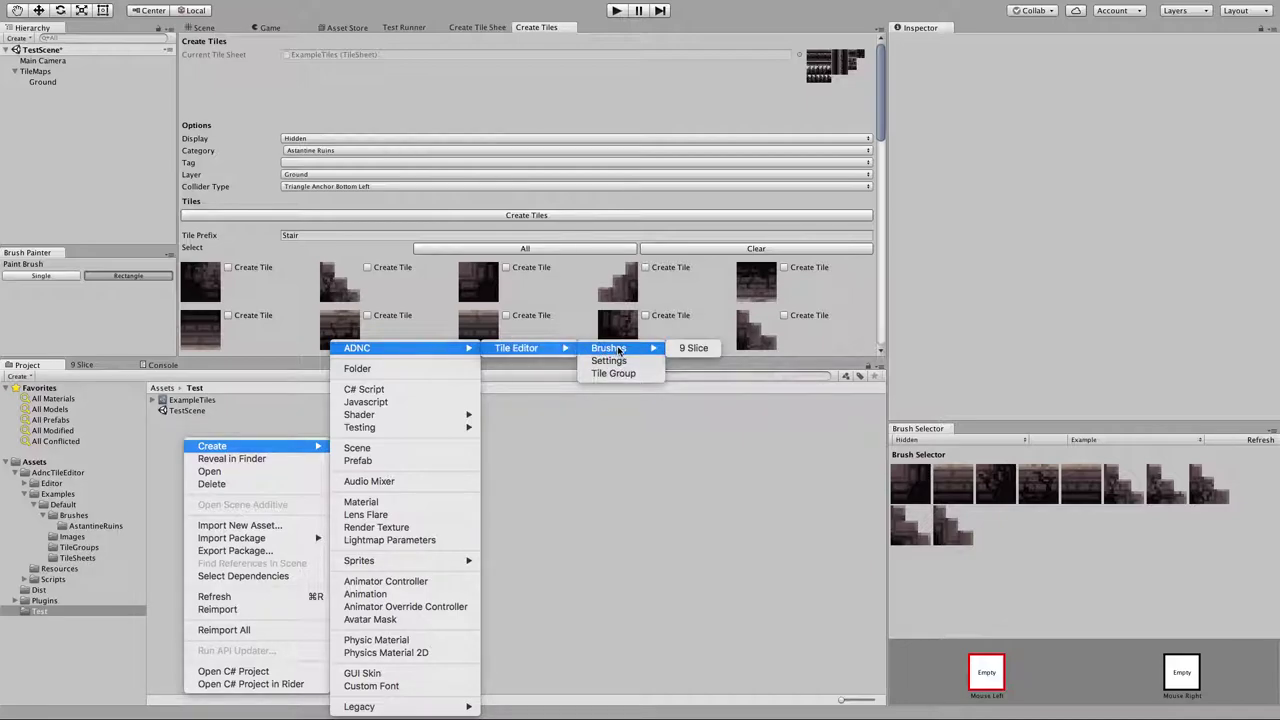
pyautogui.click(695, 349)
# Name the new brush BrushExample.
pyautogui.press('Right')
pyautogui.write('Example')
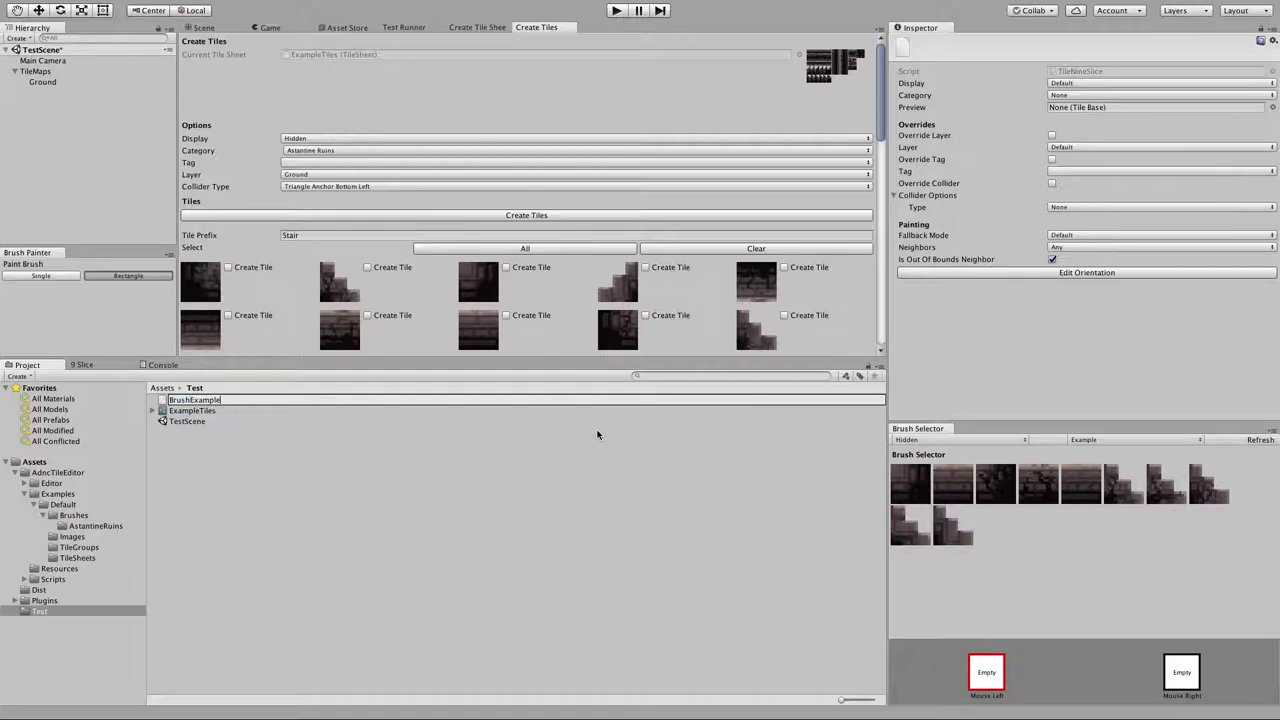
pyautogui.press('Return')
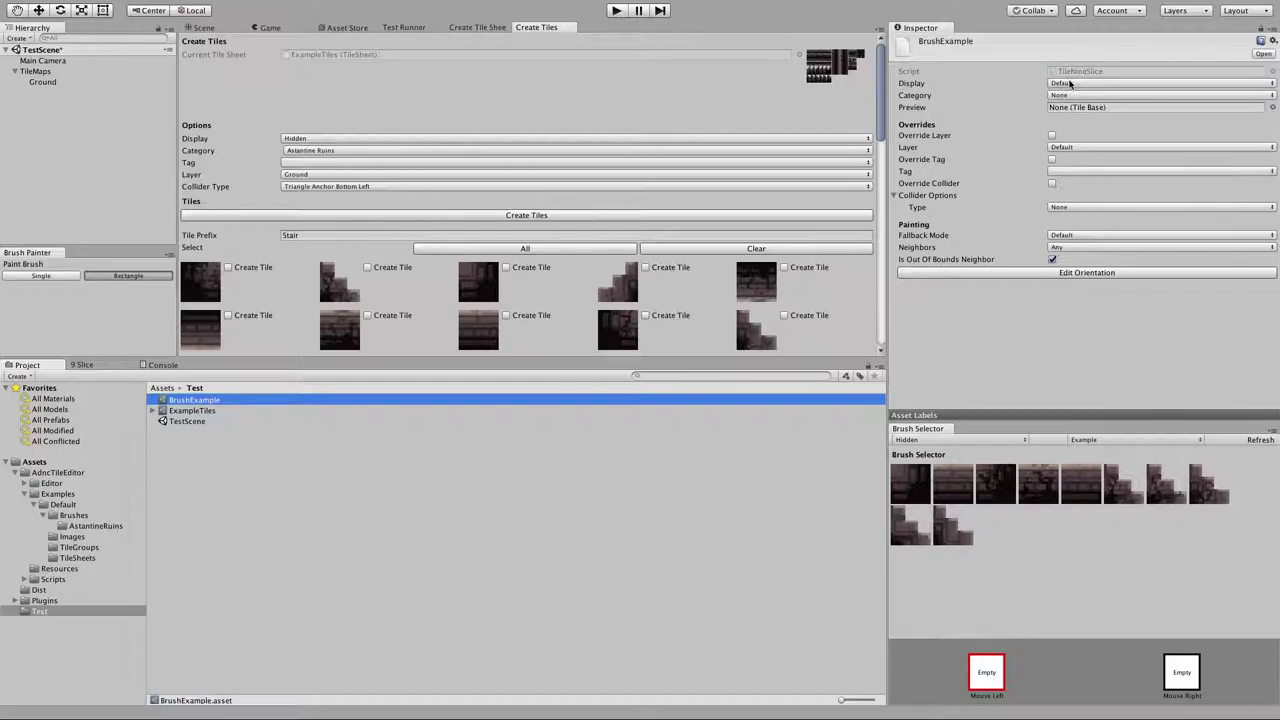
# Keep BrushExample's Display at Default, set its Category to Example, and make the Ground tile its preview.
pyautogui.click(1069, 84)
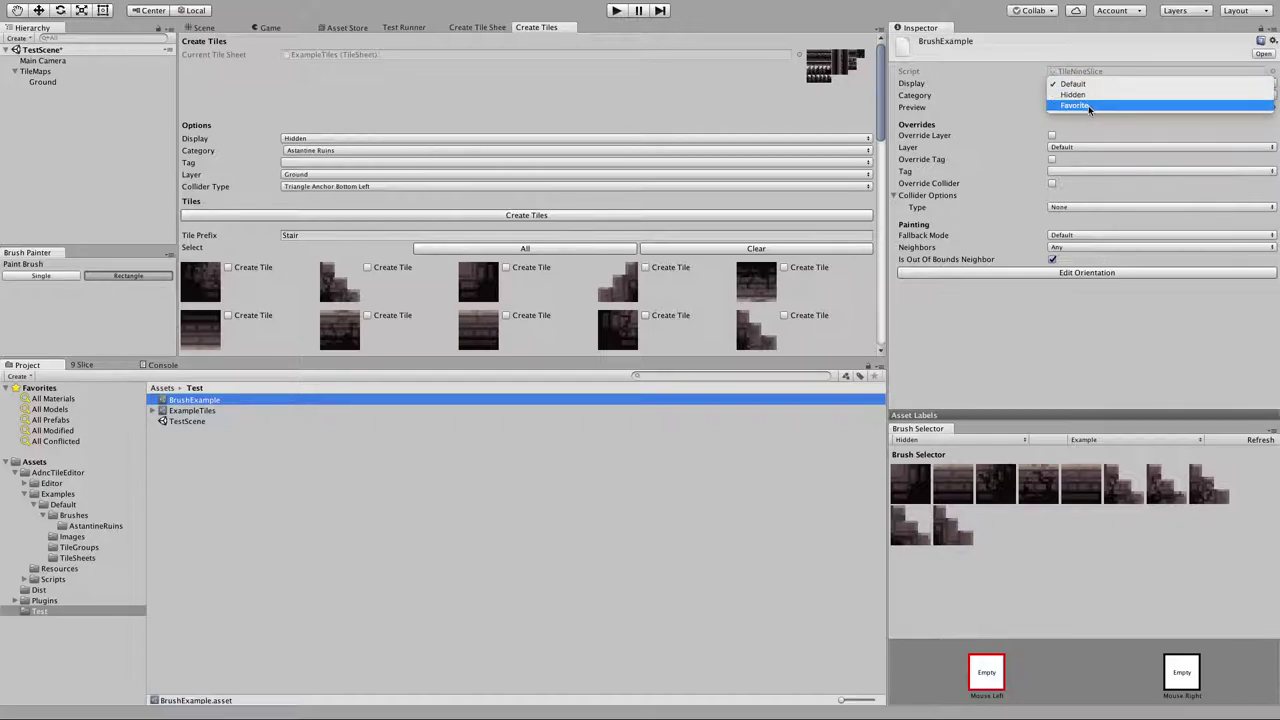
pyautogui.press('Escape')
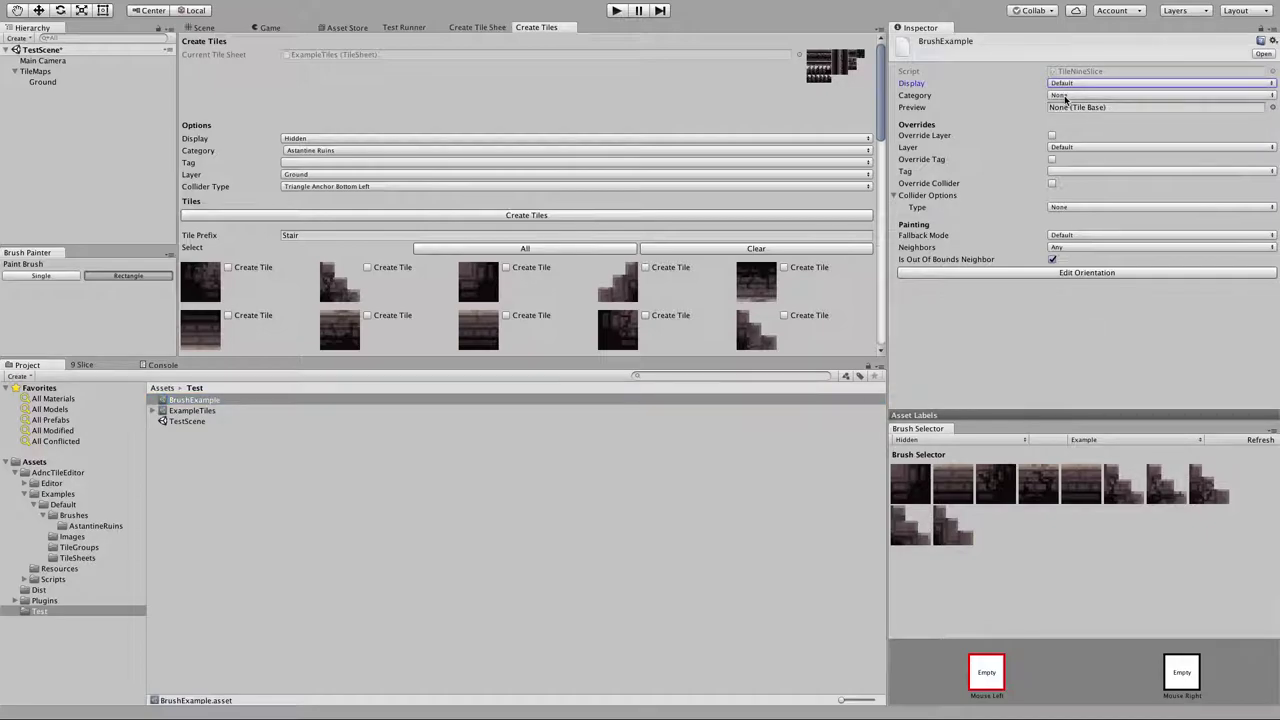
pyautogui.click(1066, 97)
pyautogui.click(1097, 156)
pyautogui.click(953, 488)
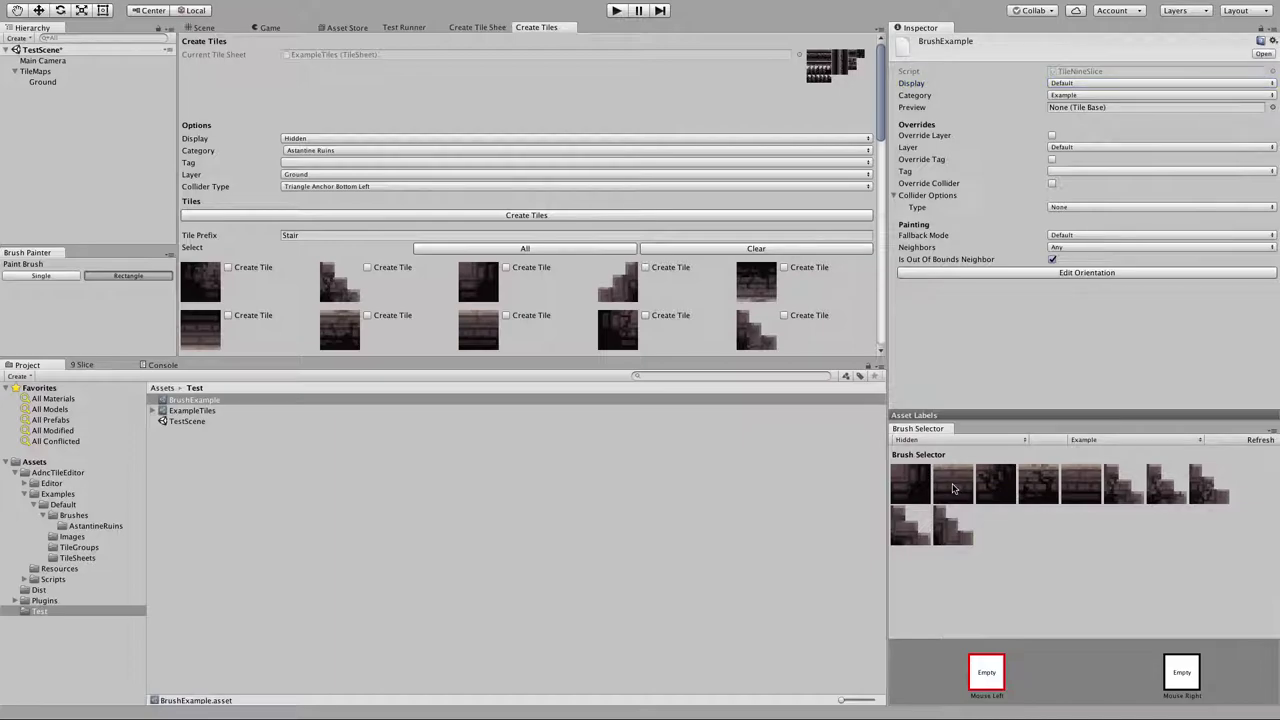
pyautogui.moveTo(953, 488)
pyautogui.mouseDown()
pyautogui.moveTo(990, 420)
pyautogui.moveTo(1072, 108)
pyautogui.moveTo(1118, 105)
pyautogui.moveTo(1077, 106)
pyautogui.mouseUp()
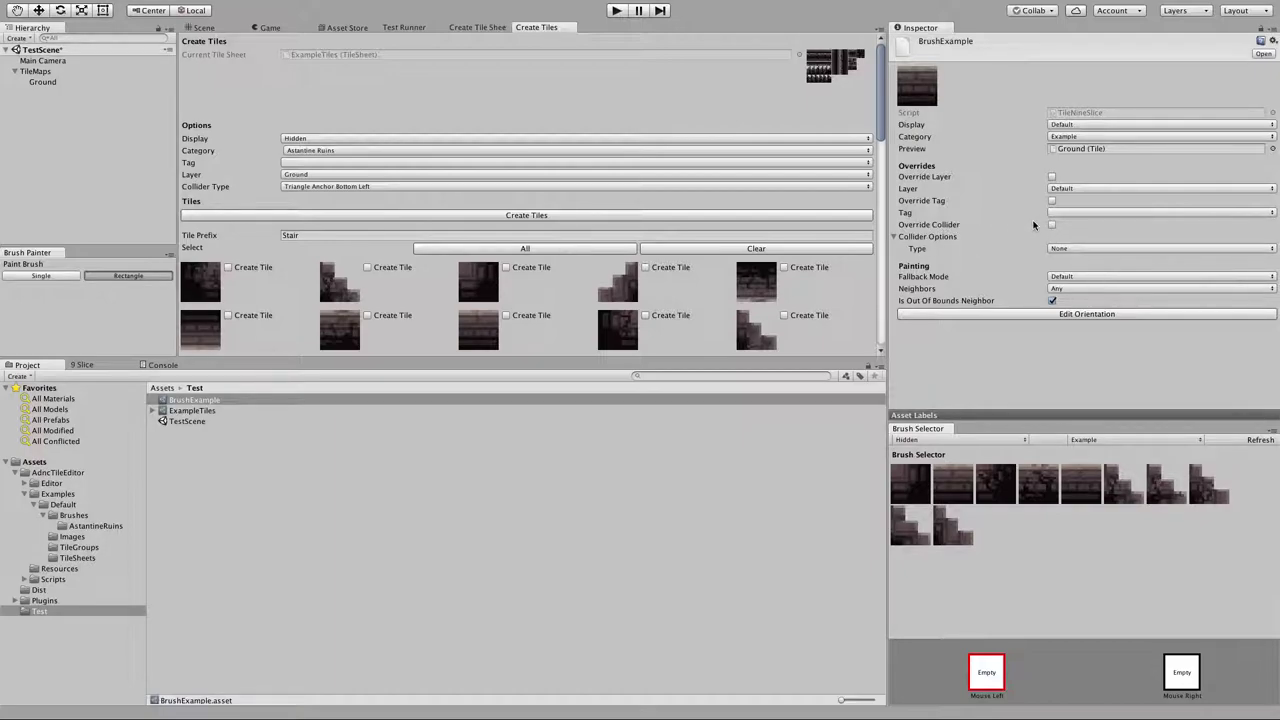
# Collapse Collider Options, keeping Fallback Mode at Default and Neighbors at Any.
pyautogui.click(893, 237)
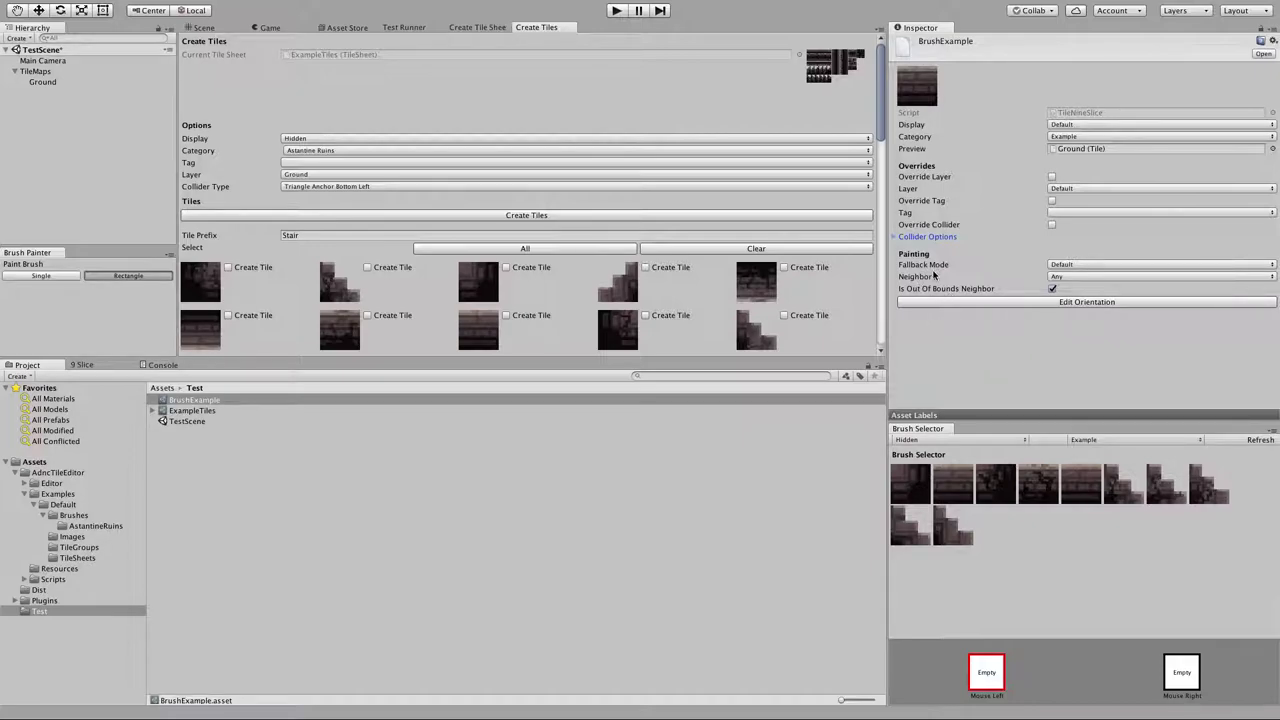
pyautogui.click(1080, 265)
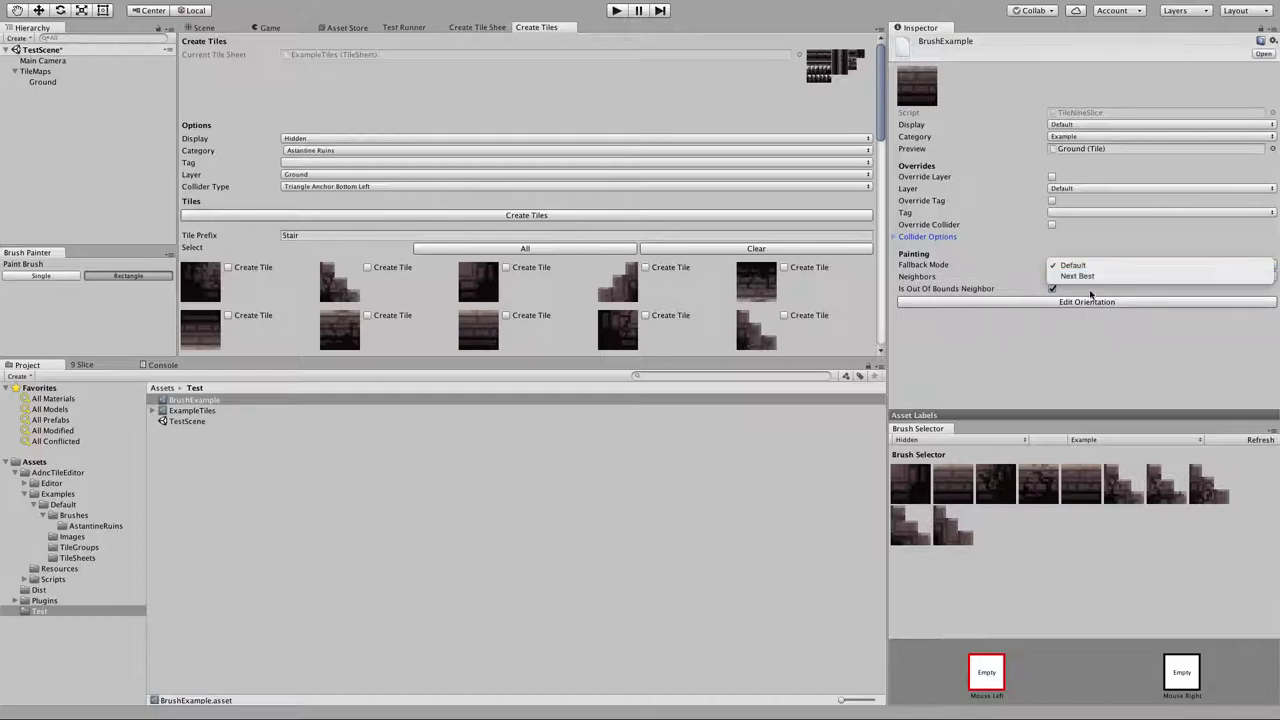
pyautogui.click(1066, 264)
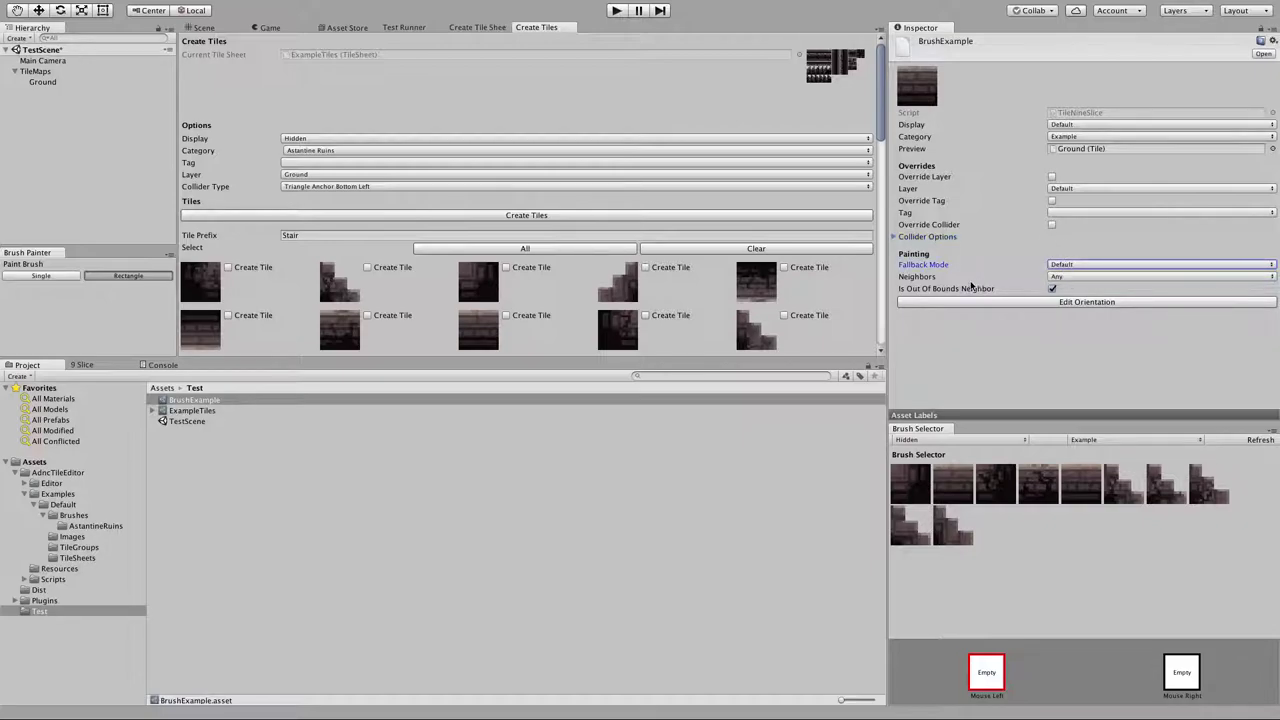
pyautogui.click(1075, 277)
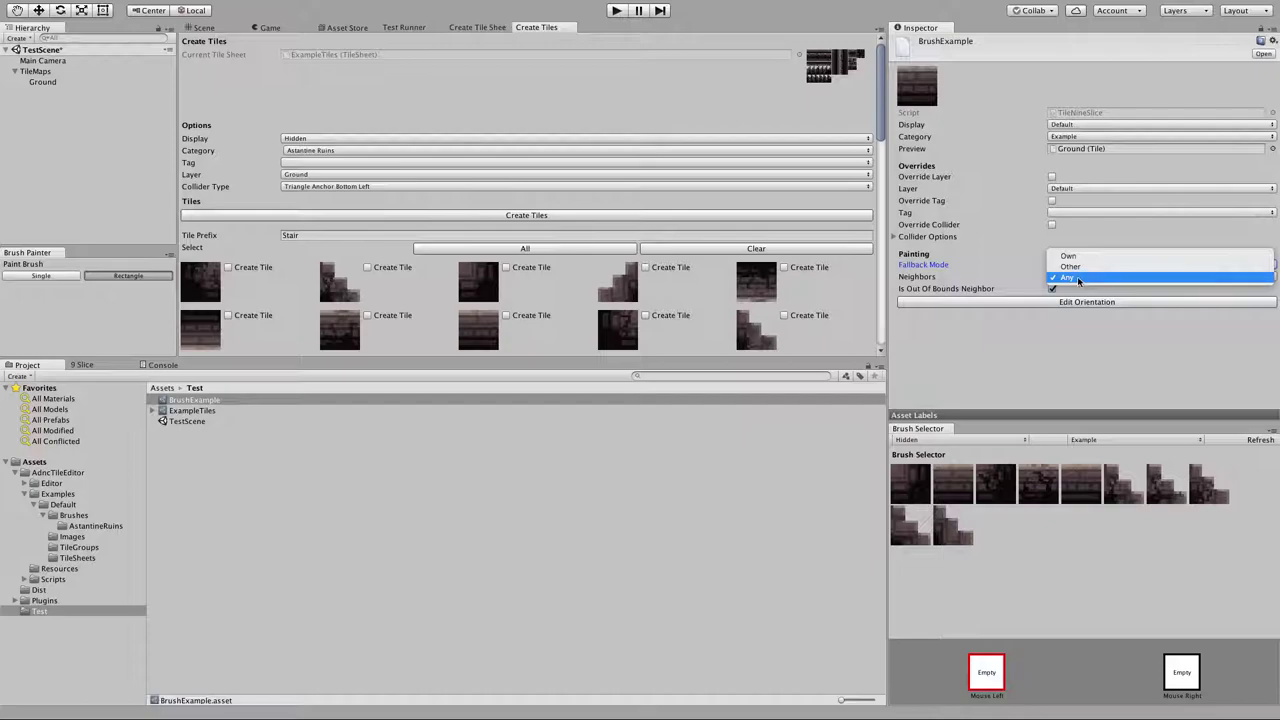
pyautogui.click(1069, 372)
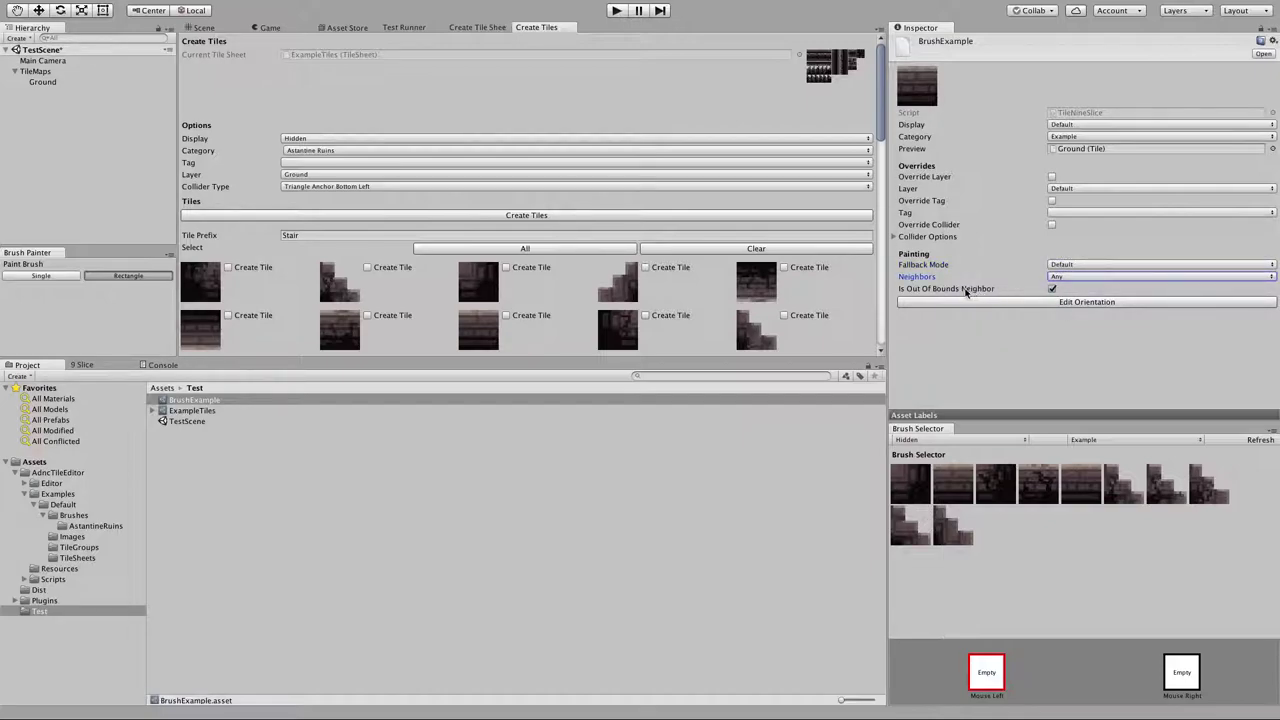
pyautogui.moveTo(978, 290)
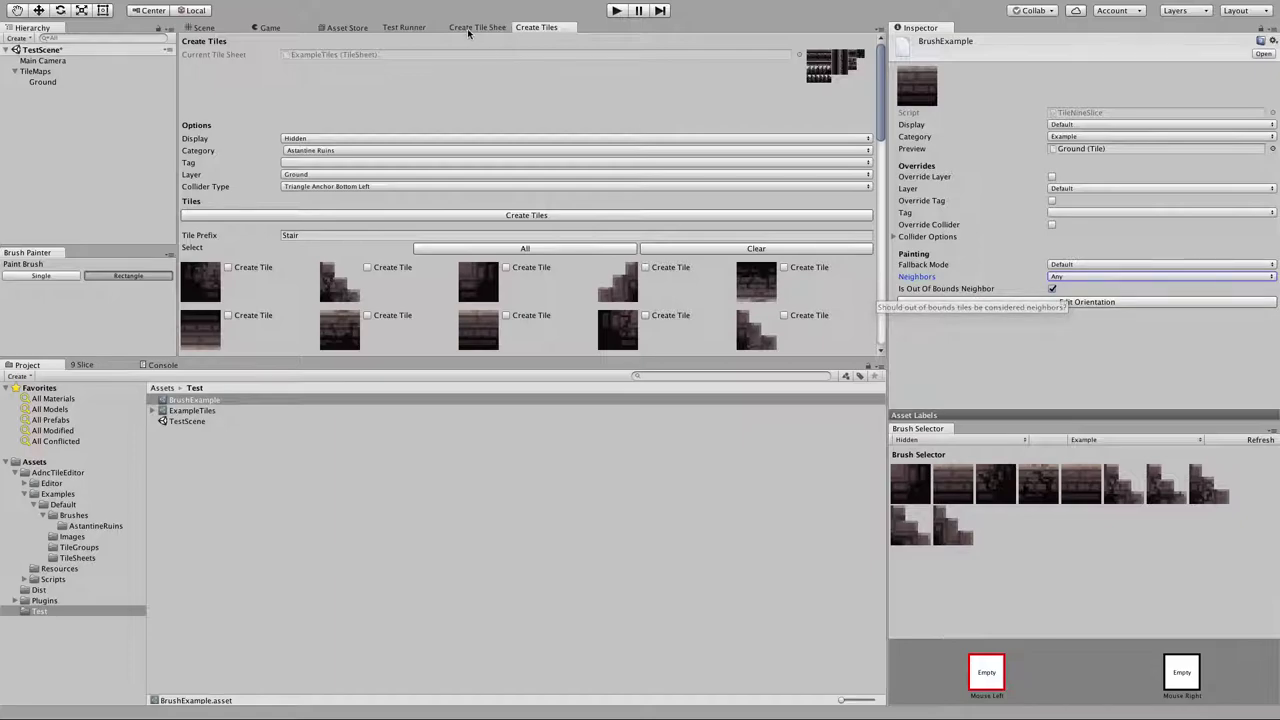
# Show the Scene view and select the Ground tile map under TileMaps in the Hierarchy.
pyautogui.click(200, 27)
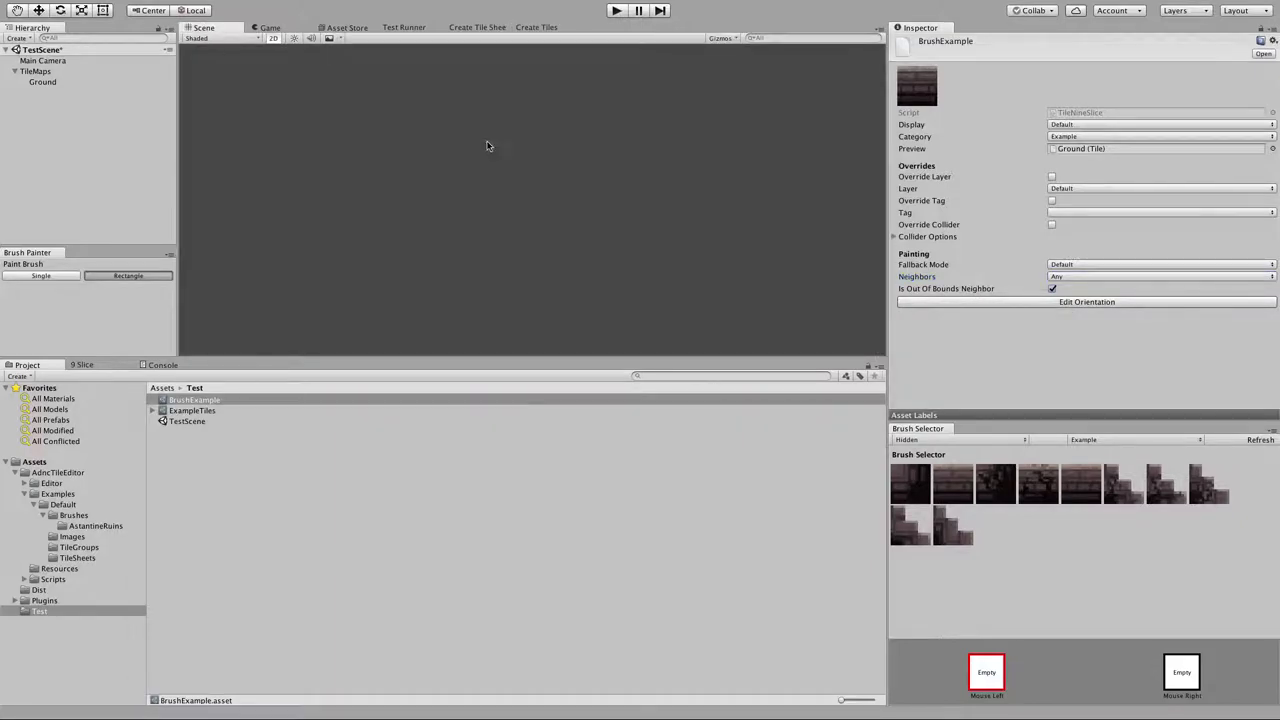
pyautogui.click(68, 80)
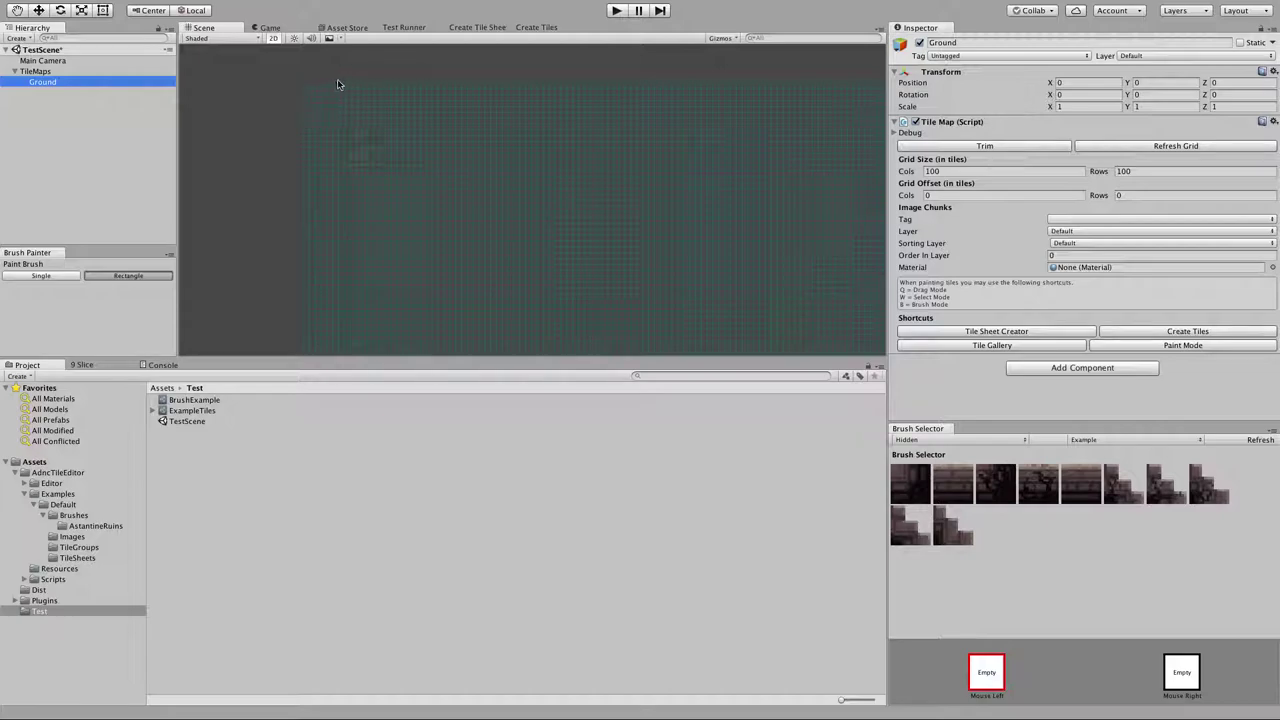